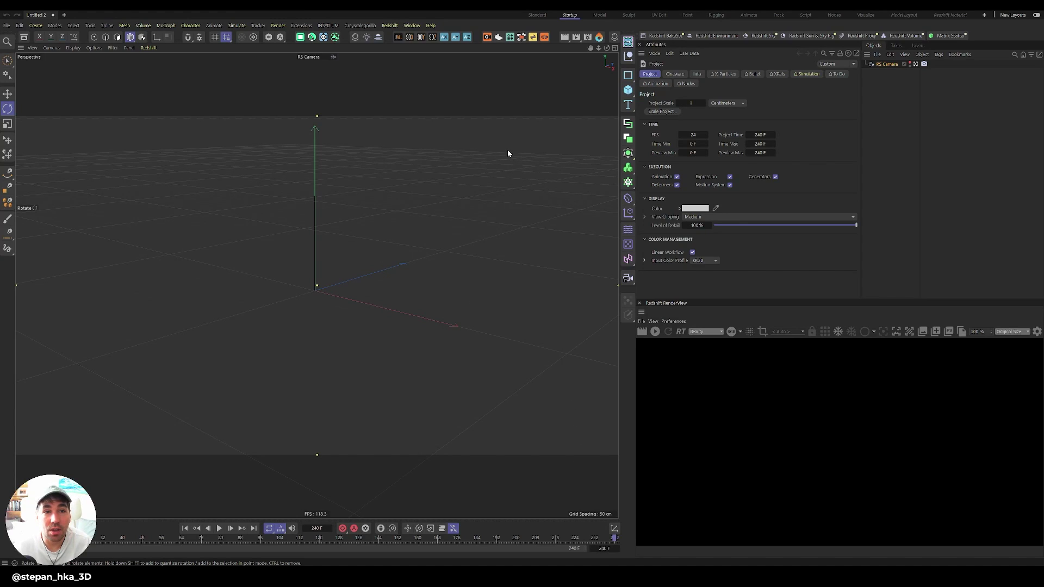
- Check the Redshift renderer preferences, including the Node Materials for Presets option, and close the preferences
click(389, 25)
click(414, 140)
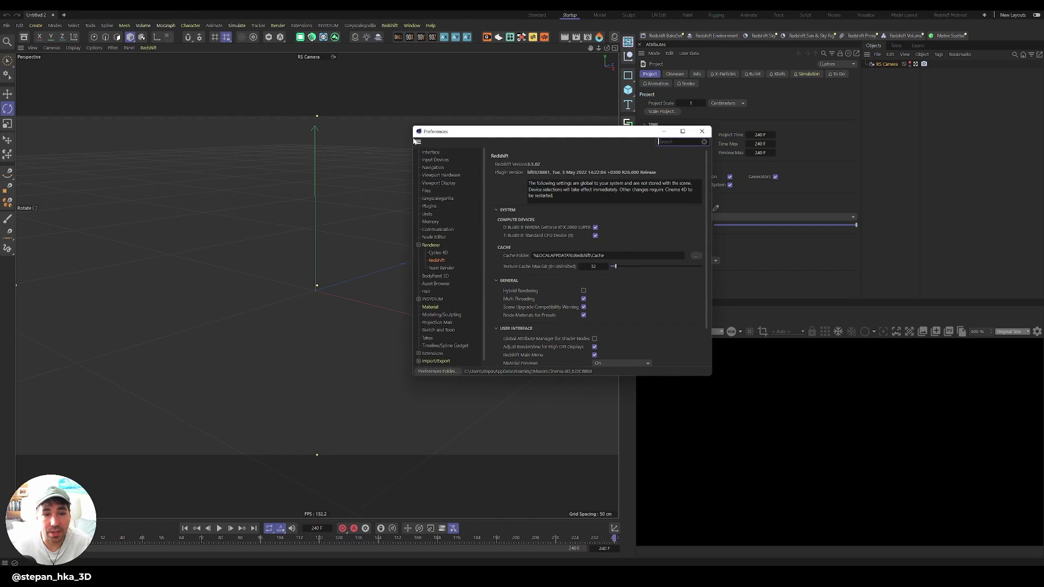
scroll(642, 311, down, 3)
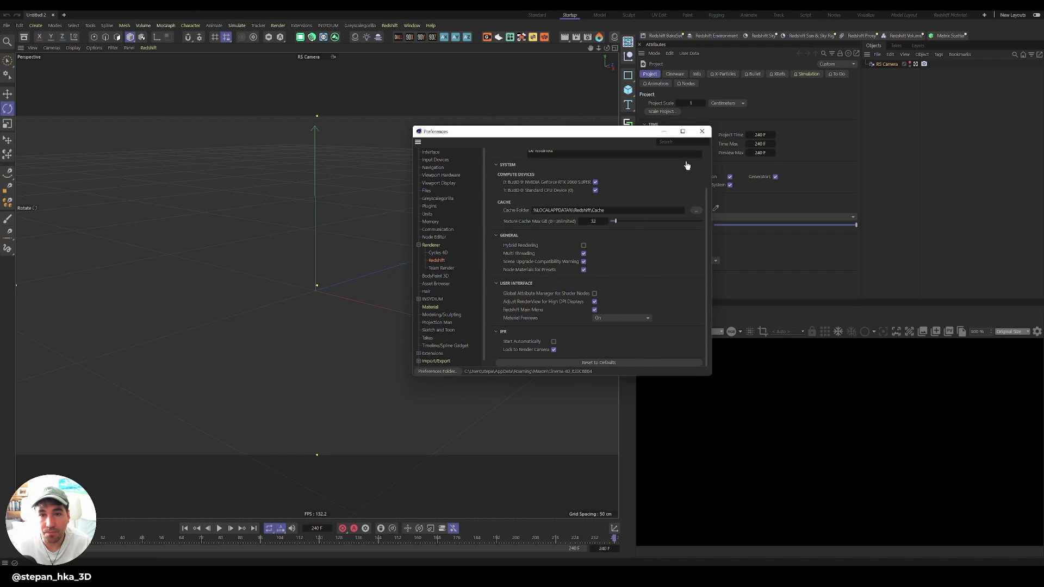
click(701, 131)
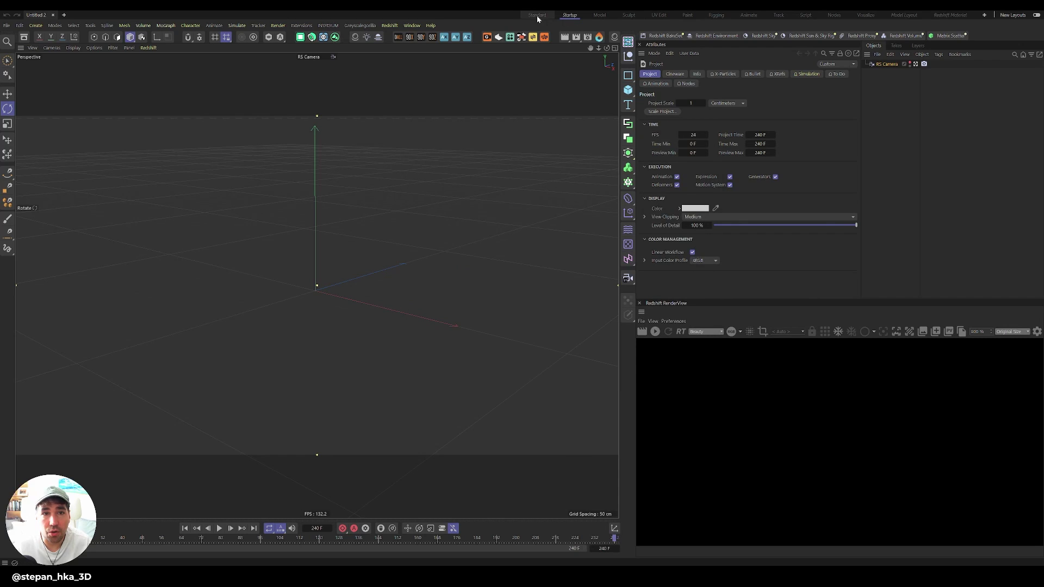
- Create a new Redshift Standard material
click(355, 38)
mouse_move(373, 41)
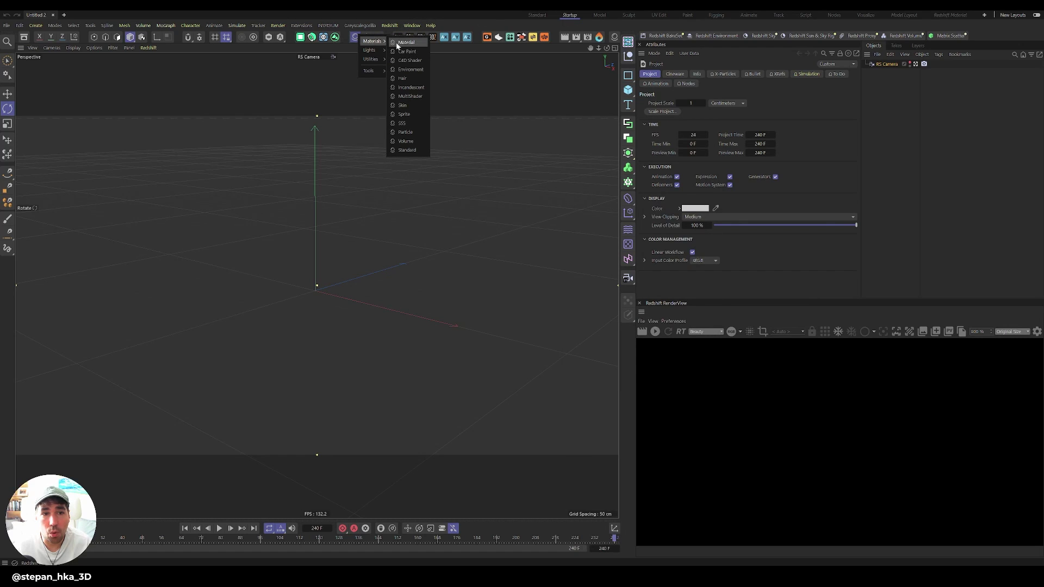
click(410, 150)
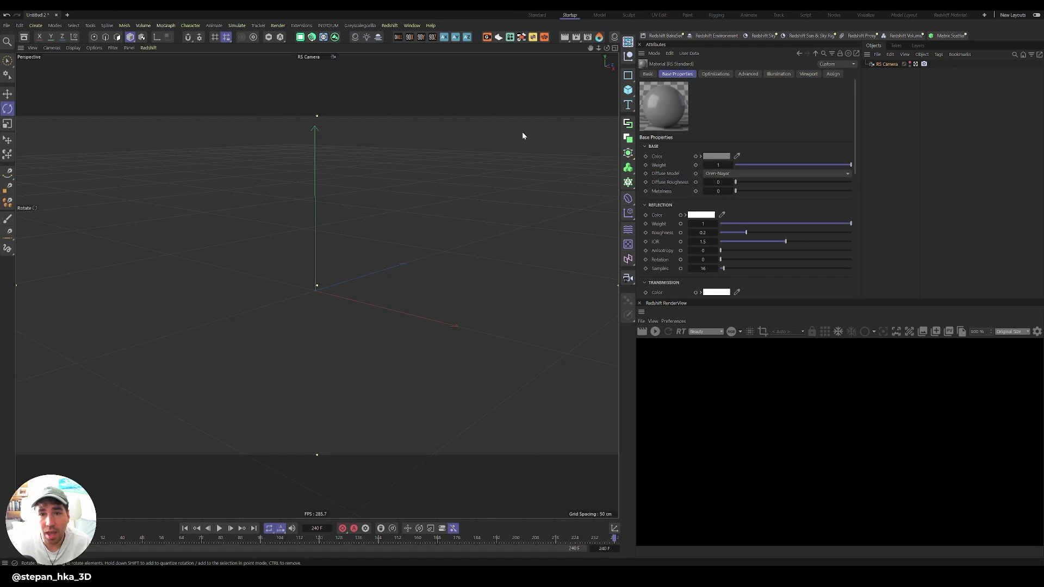
- Open the new RS Standard material in the Node Editor and dock that editor between the viewport and the material list
click(608, 48)
double_click(577, 74)
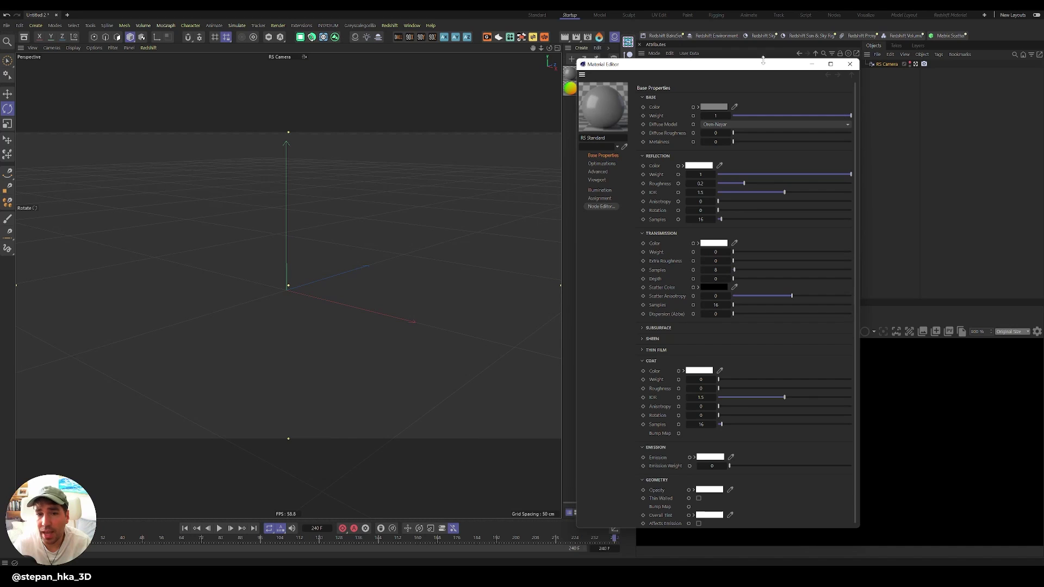
click(604, 206)
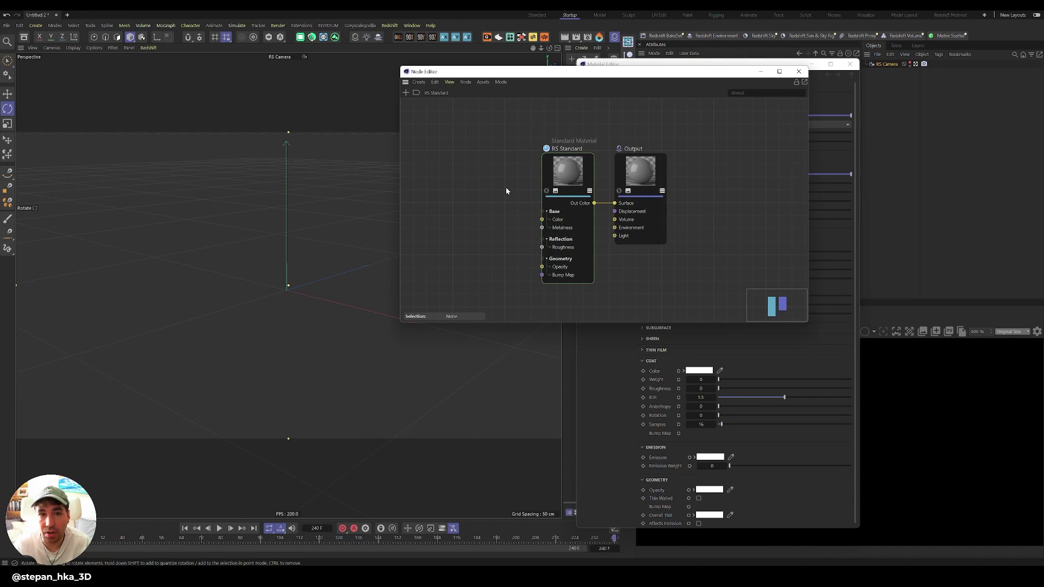
drag(562, 401, 560, 401)
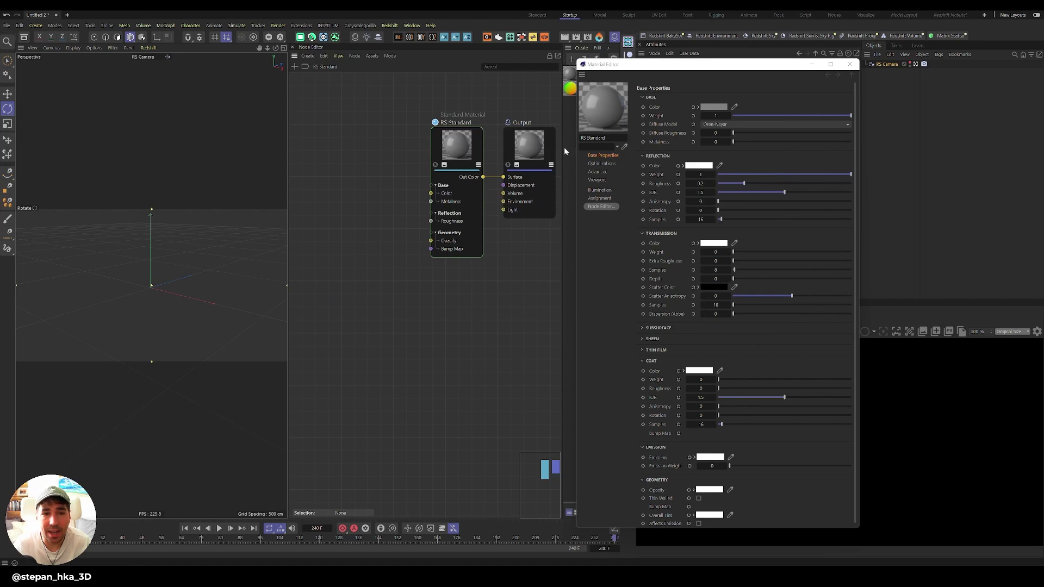
click(848, 64)
- Move the RS Standard node farther away from the Output node to spread out the graph
drag(444, 99, 517, 275)
drag(471, 143, 425, 149)
drag(445, 101, 409, 270)
drag(430, 155, 383, 155)
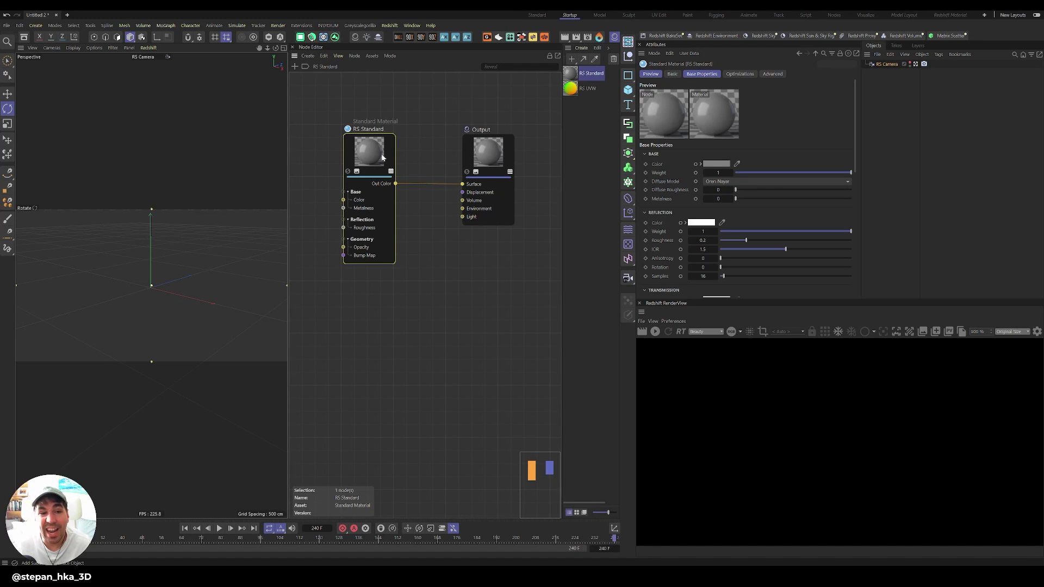
- Try to connect the RS Standard node's Out Color to the Output node's Volume input
drag(382, 157, 462, 200)
click(421, 159)
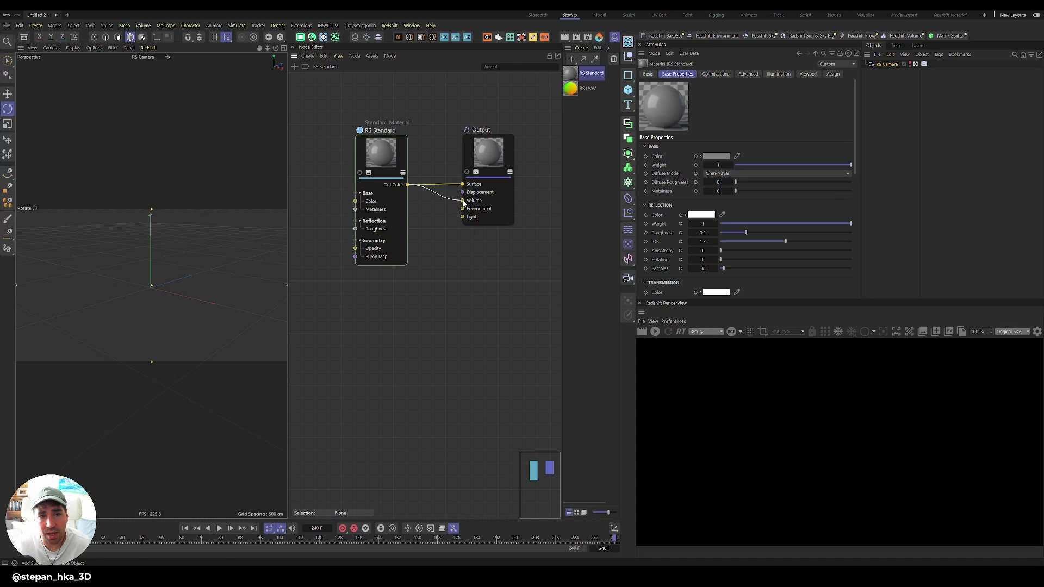
drag(377, 181, 401, 182)
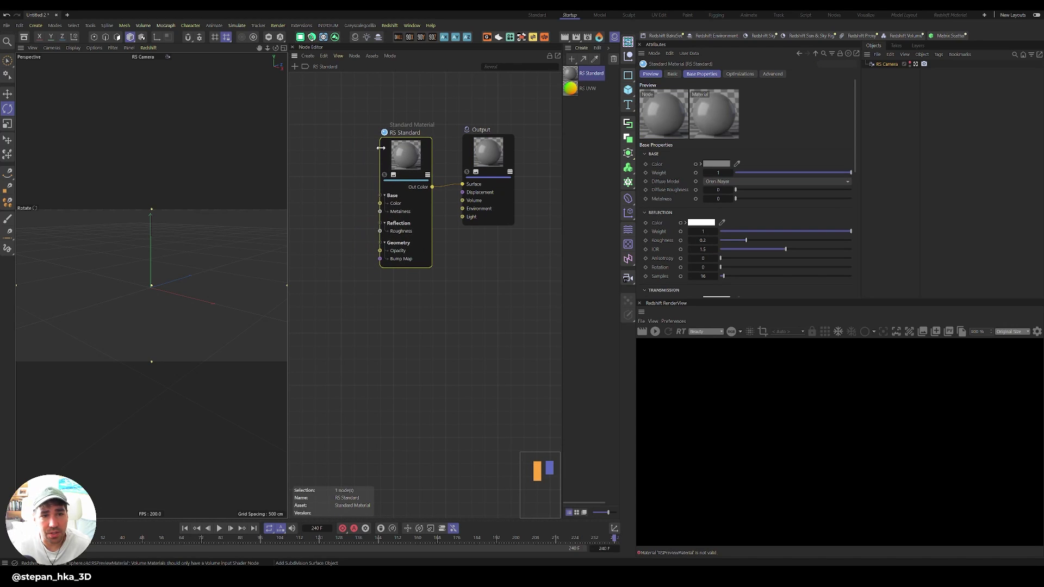
- Toggle the port display of the RS Standard and Output nodes off and on, and try the RS Standard node's preview toggle
click(427, 175)
click(427, 175)
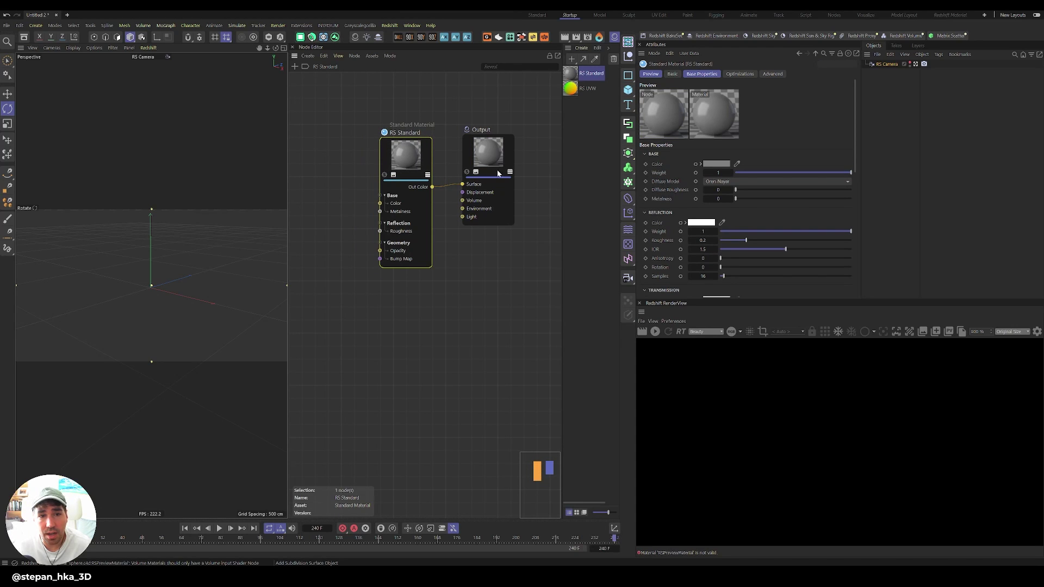
click(510, 171)
click(511, 172)
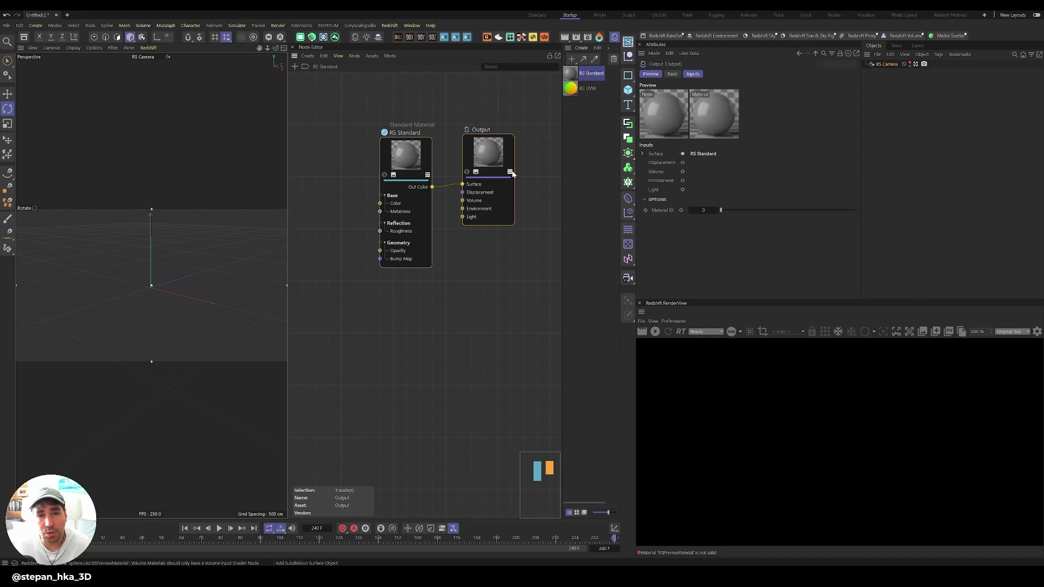
mouse_move(425, 168)
mouse_down()
mouse_move(433, 167)
mouse_move(409, 164)
mouse_up()
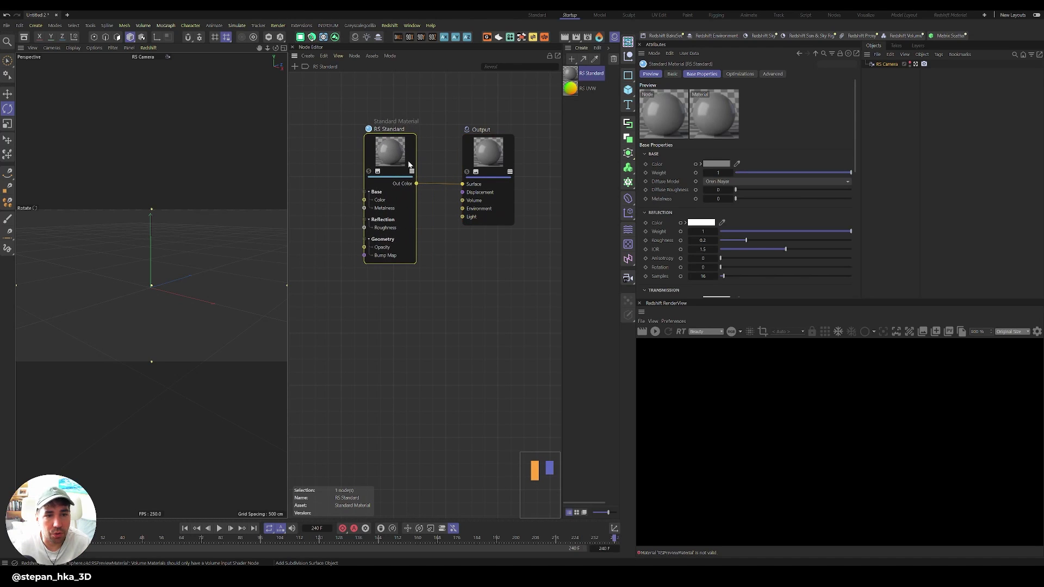
click(377, 171)
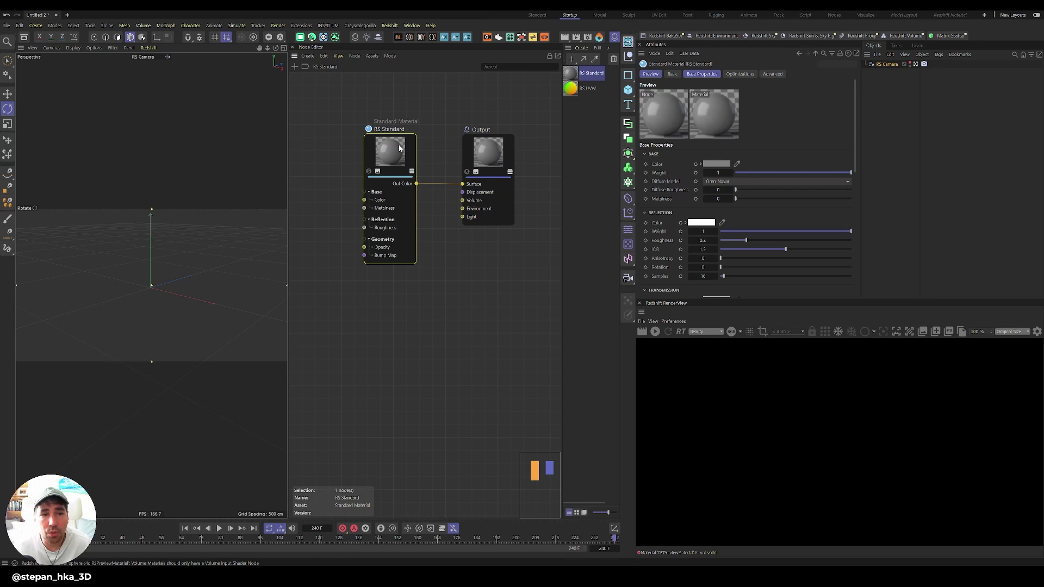
- Expose the Reflection Weight parameter as an input port on the RS Standard node
click(680, 241)
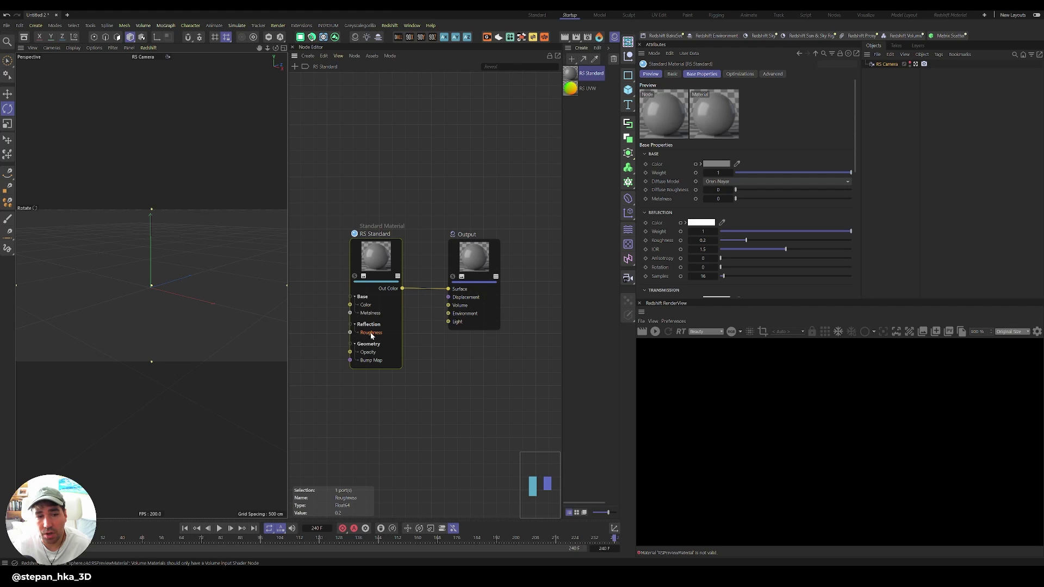
click(680, 232)
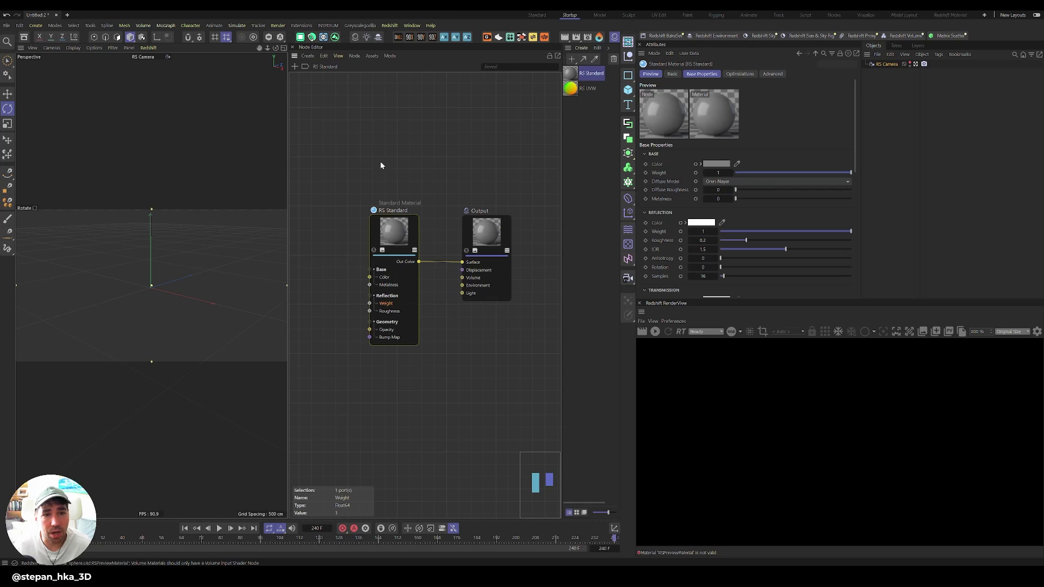
- Add a Material Layer node to the graph, place it between RS Standard and Output, and check its Blend Type options
double_click(396, 147)
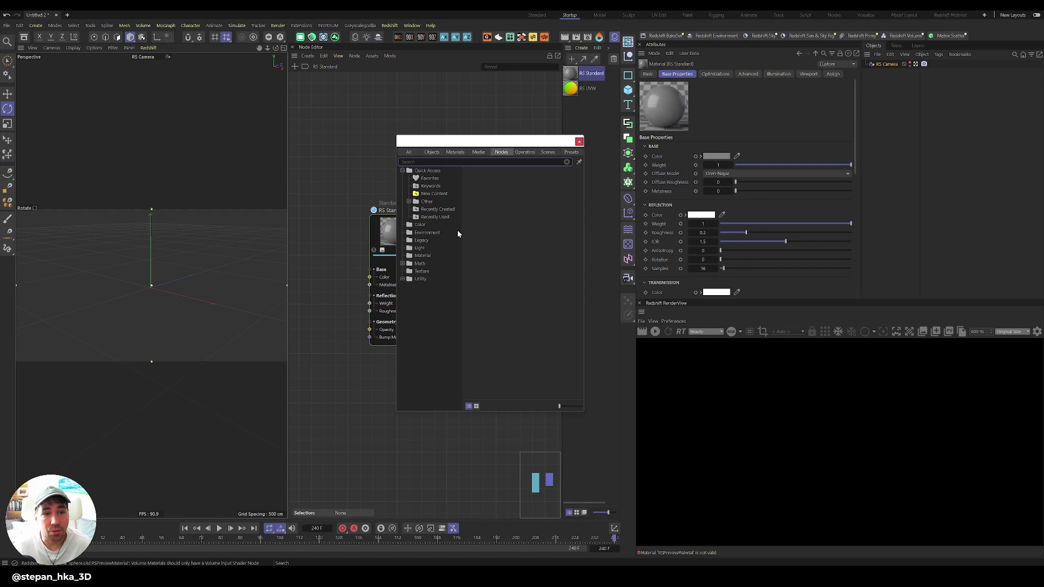
text(material la)
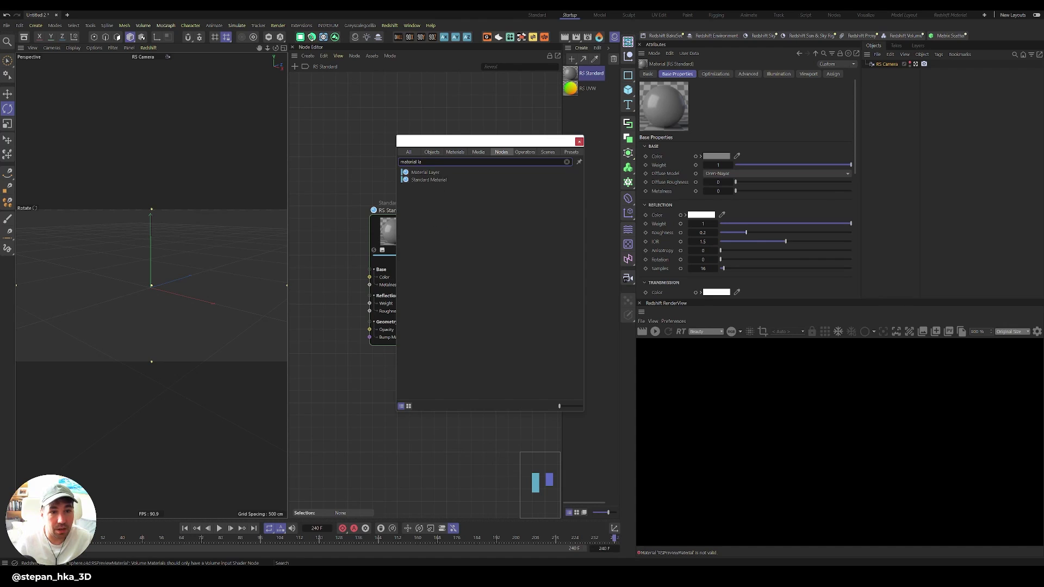
key(Return)
drag(381, 244, 361, 211)
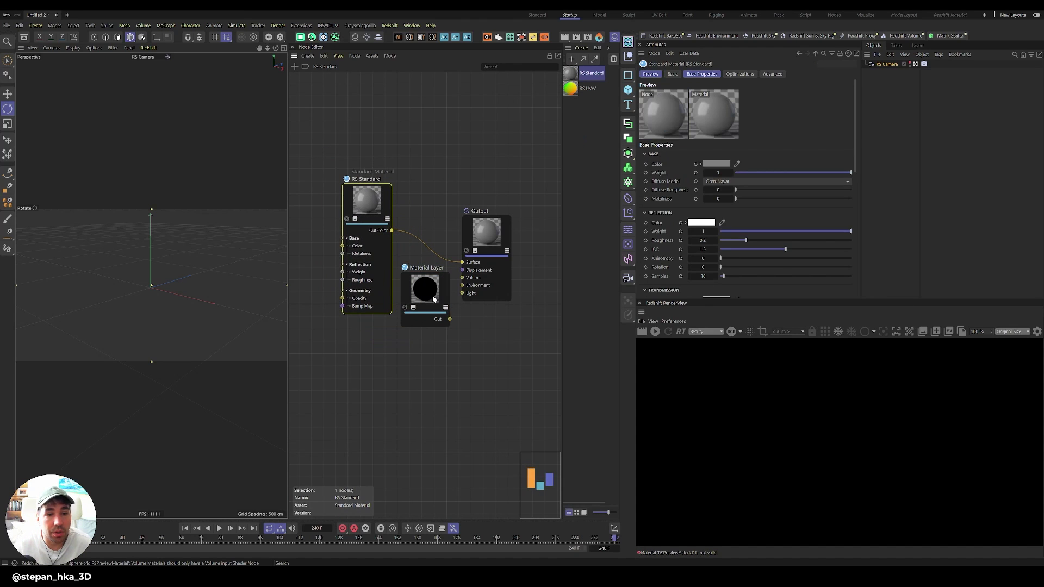
drag(433, 299, 407, 165)
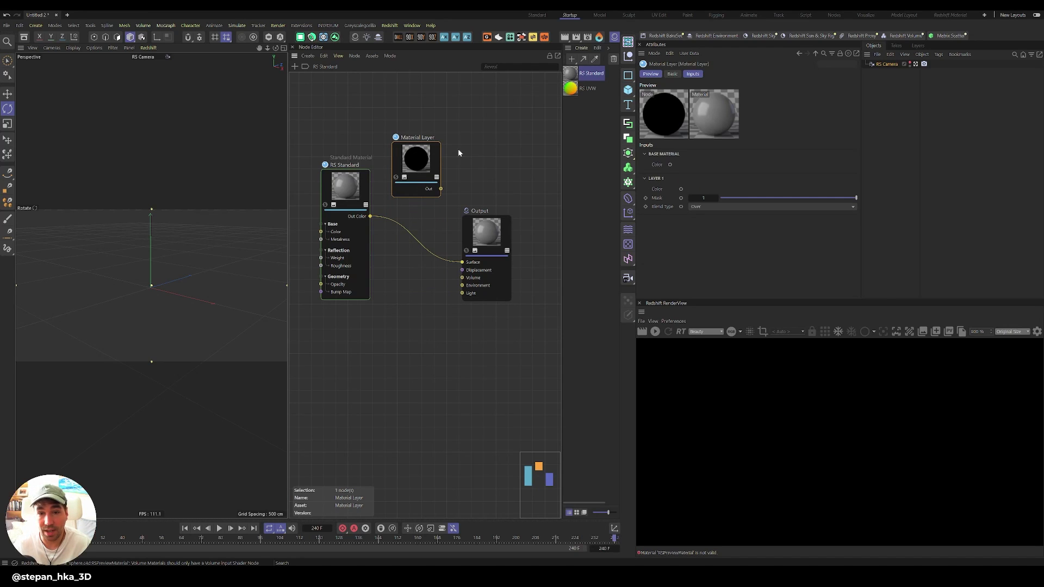
click(694, 207)
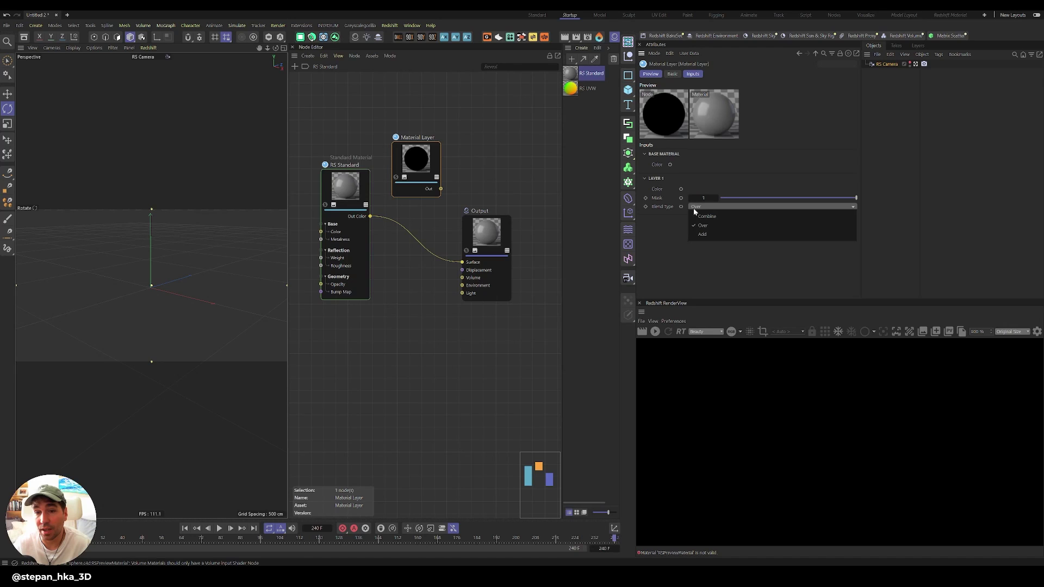
click(693, 206)
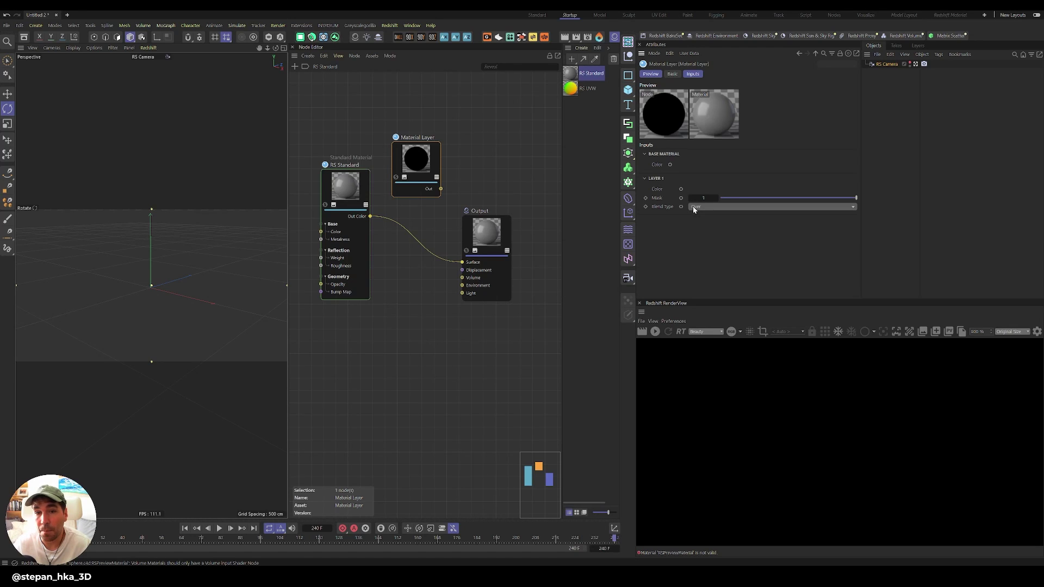
- Duplicate the RS Standard node below the original and set the original node's base color to red
drag(424, 157, 436, 169)
drag(355, 194, 354, 323)
click(352, 185)
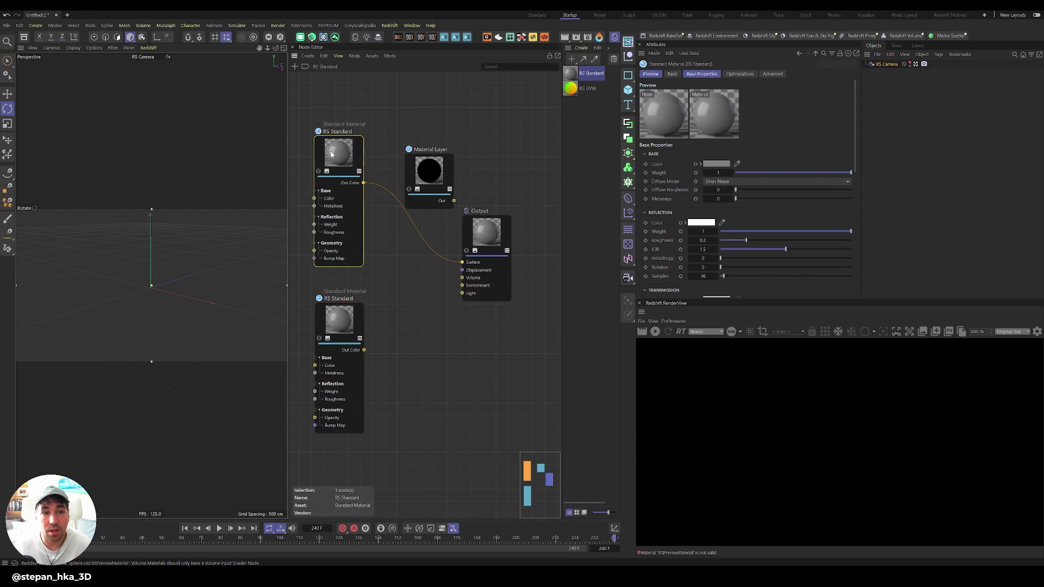
click(716, 163)
click(692, 205)
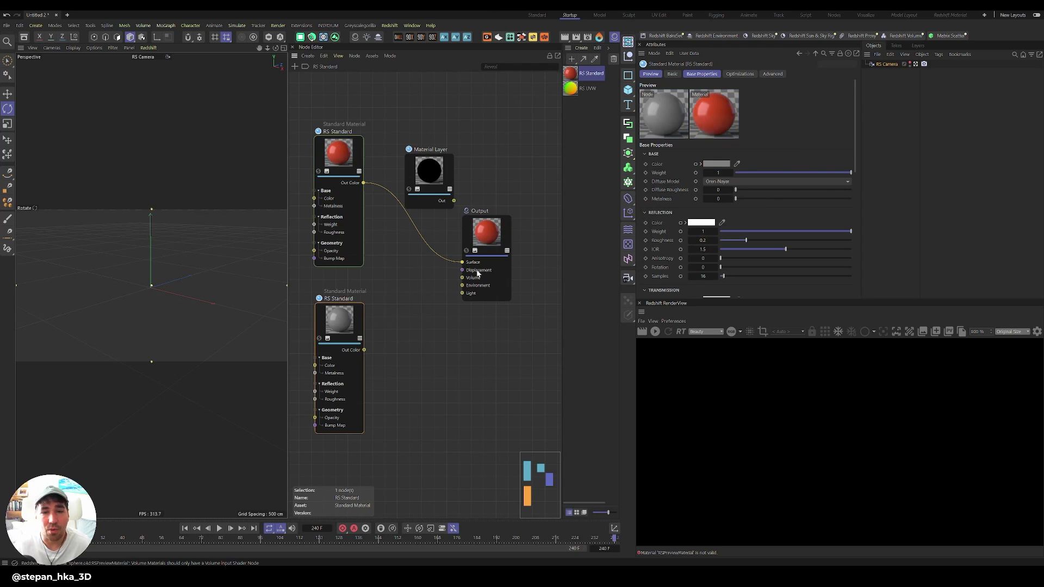
- Set the duplicated RS Standard node's base color to a saturated blue
click(717, 163)
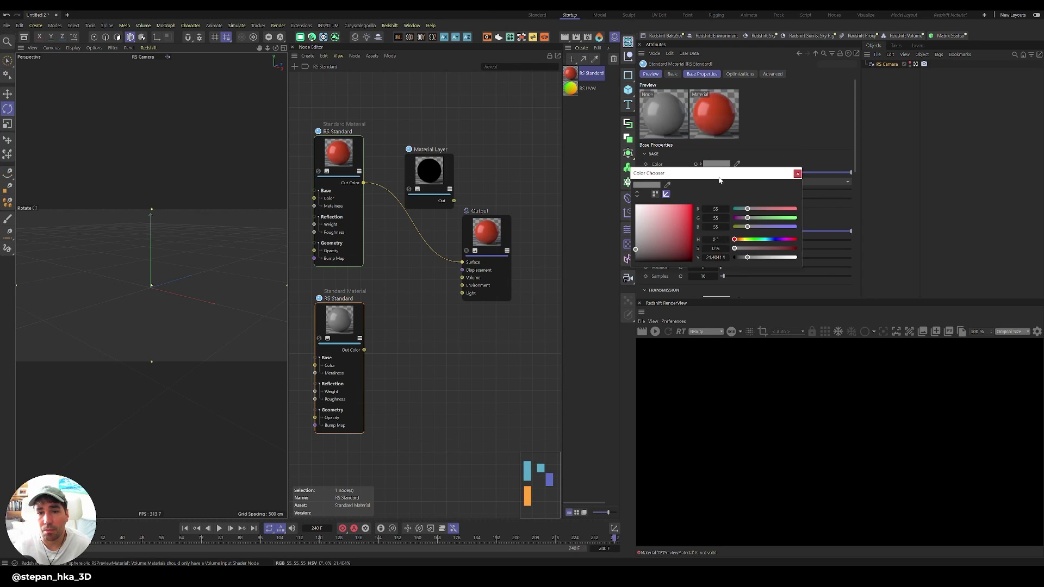
click(774, 239)
click(687, 210)
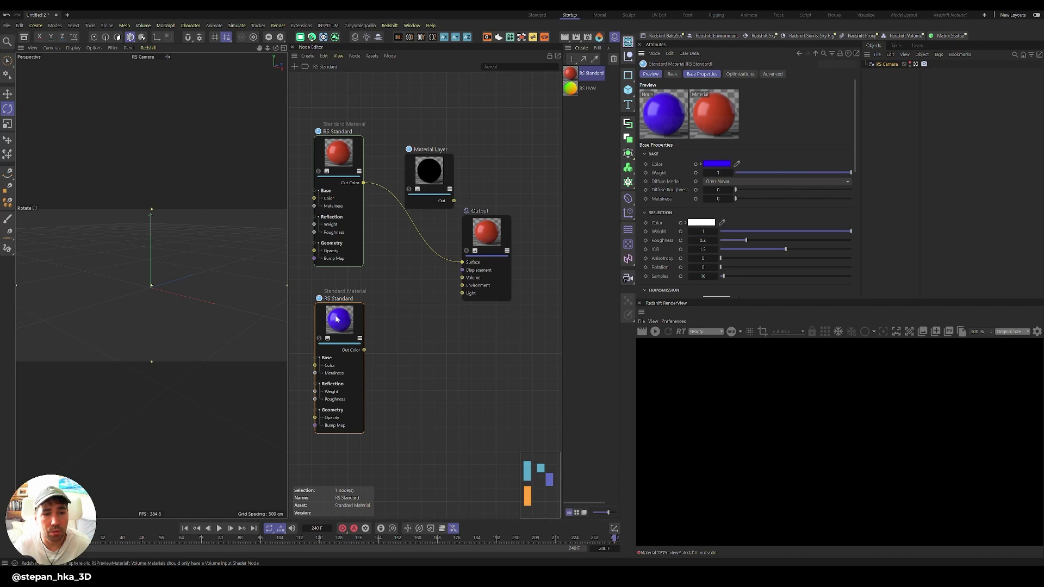
drag(336, 320, 333, 316)
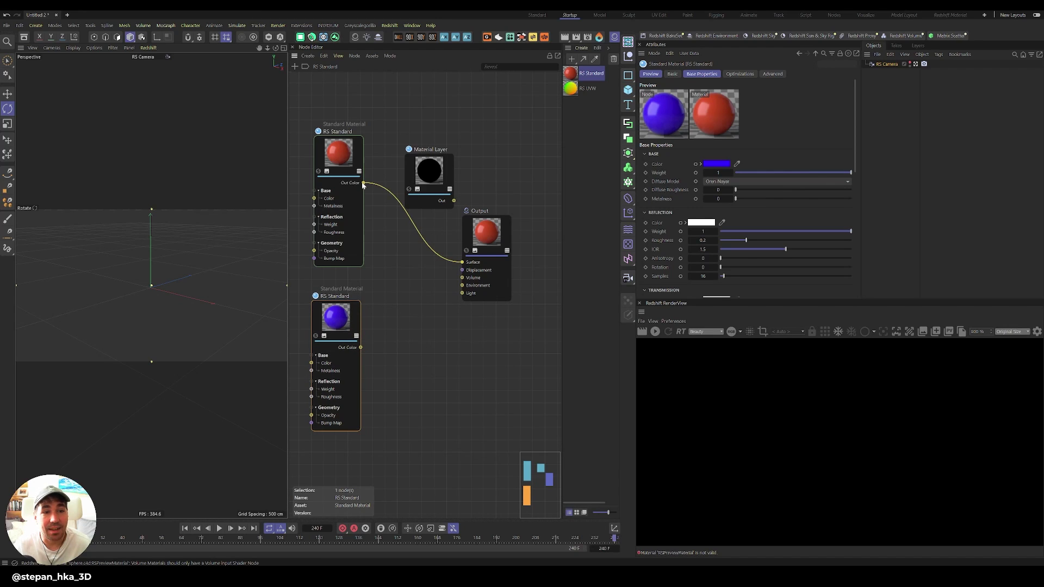
- Connect the red material to the Material Layer's Base Material Color and the blue material to its Layer 1 Color
drag(363, 183, 414, 186)
mouse_move(444, 189)
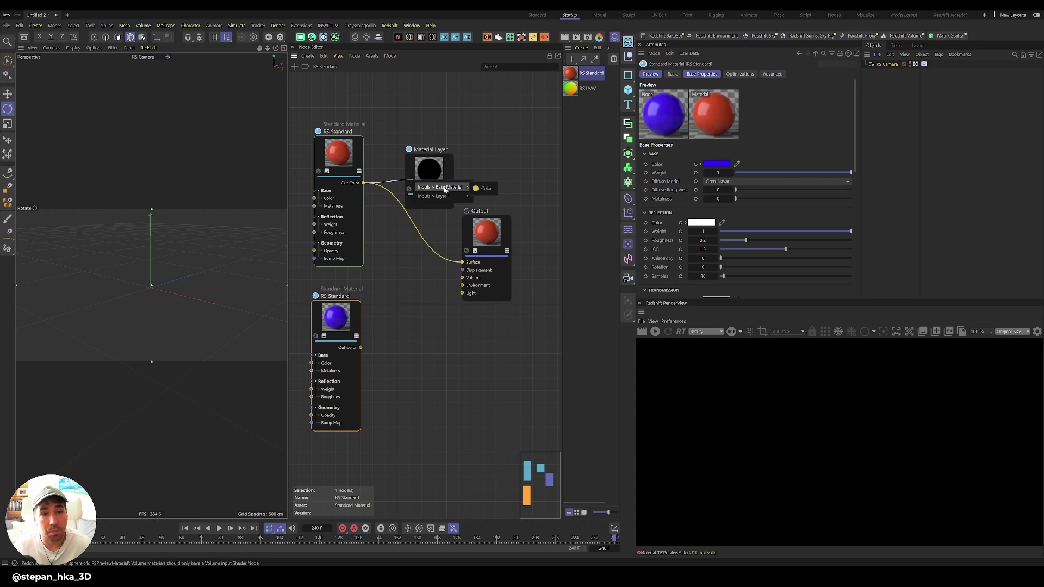
click(487, 188)
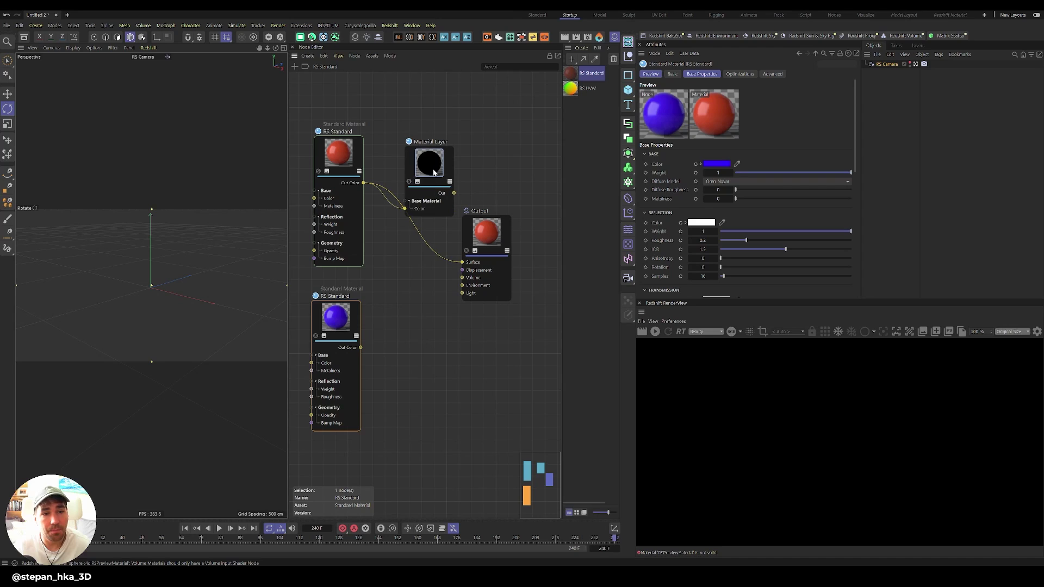
drag(431, 171, 421, 270)
drag(366, 348, 405, 303)
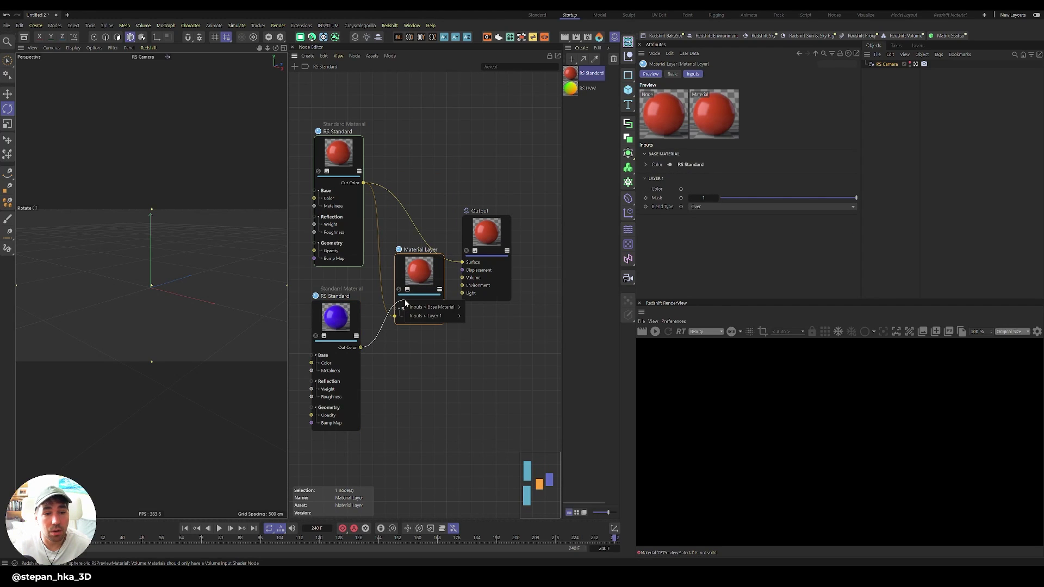
mouse_move(450, 318)
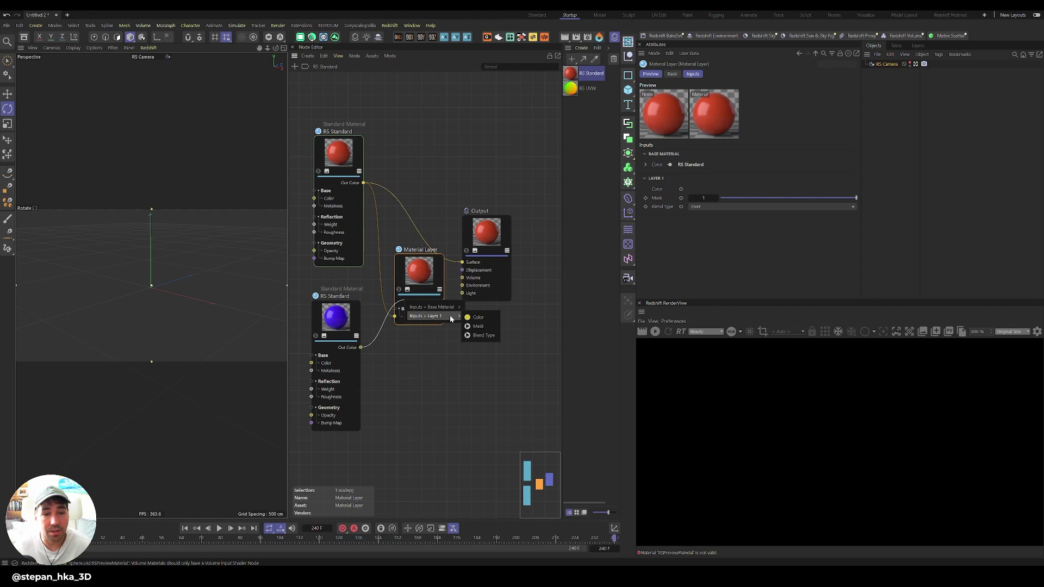
click(473, 319)
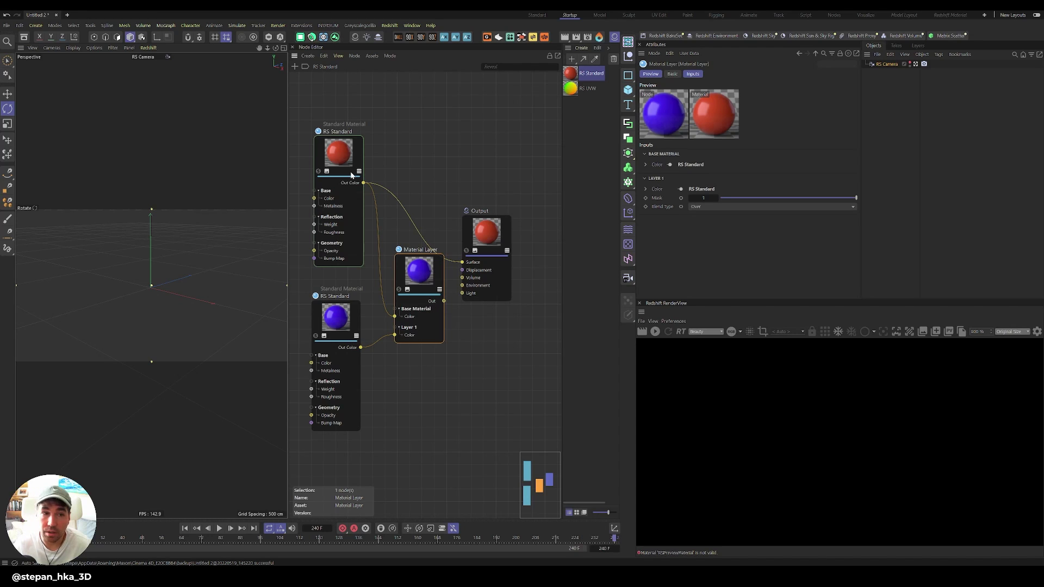
- Connect the Material Layer node's Out to the Output node's Surface input
drag(421, 272, 401, 248)
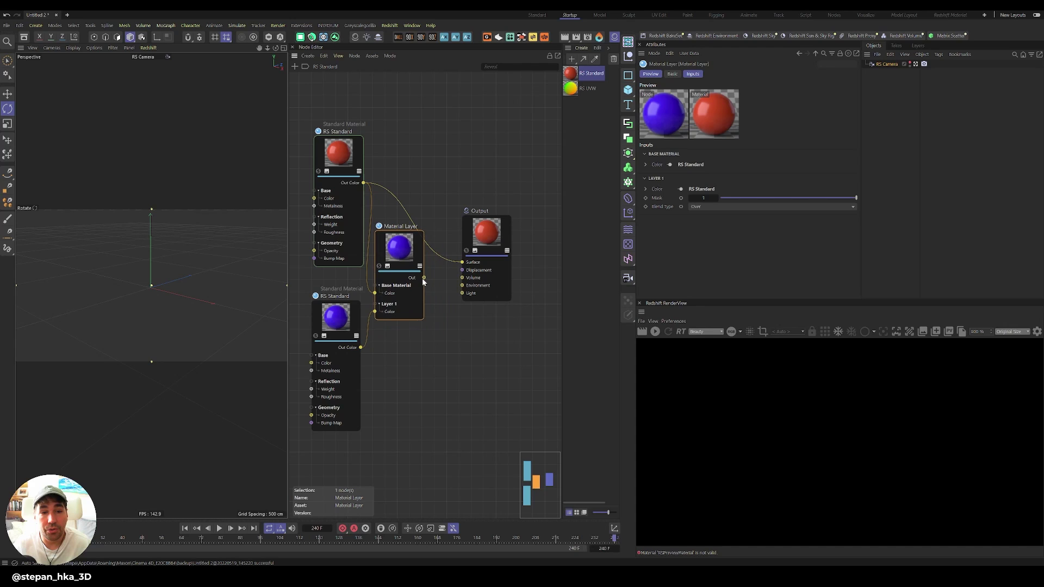
drag(423, 278, 462, 262)
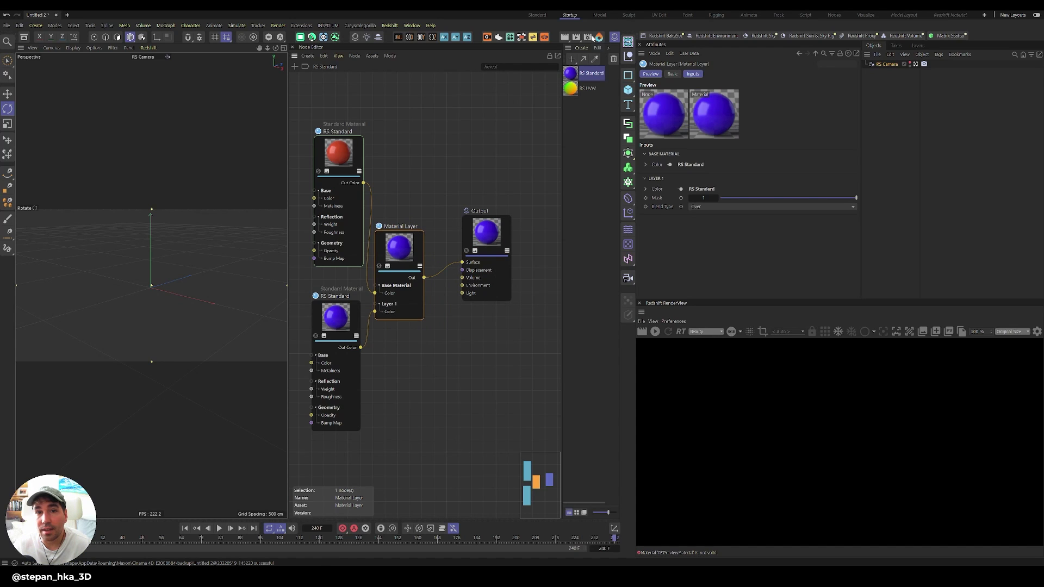
- Add a Plane object to the scene and set its width to 600 cm and height to 300 cm
click(628, 89)
click(655, 118)
click(700, 94)
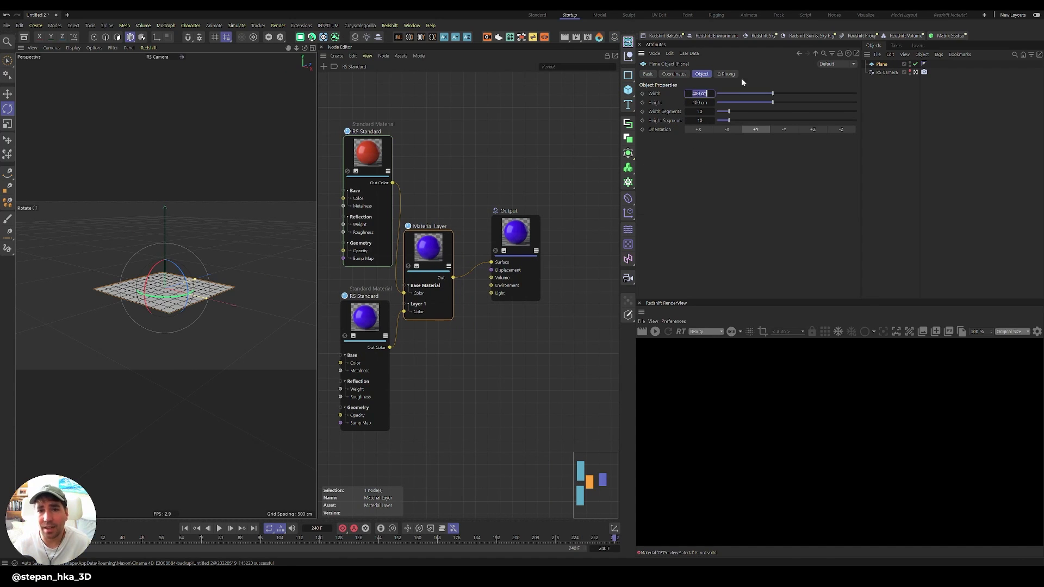
key(BackSpace)
text(600)
key(Tab)
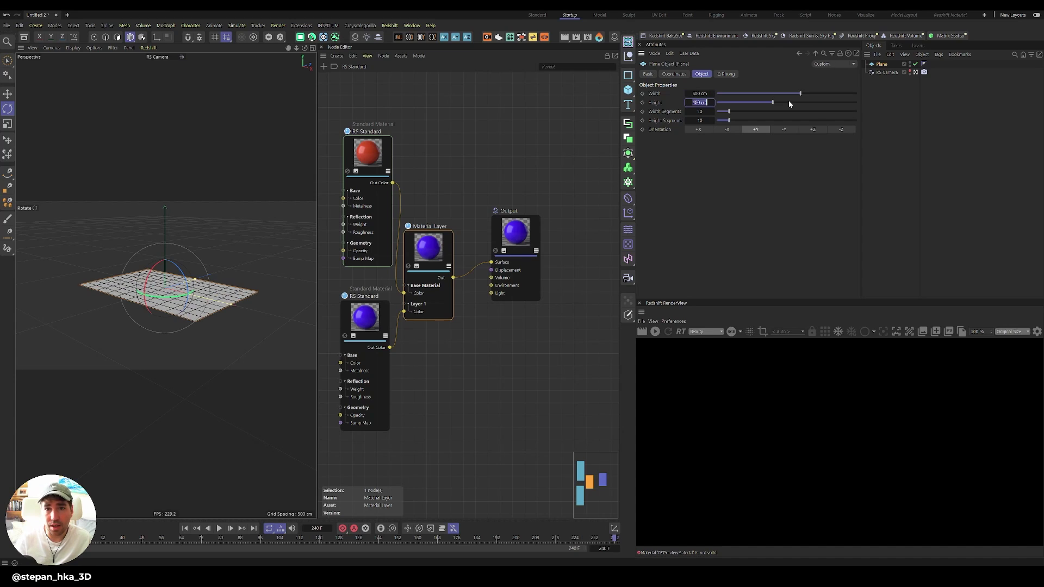
text(300)
key(Return)
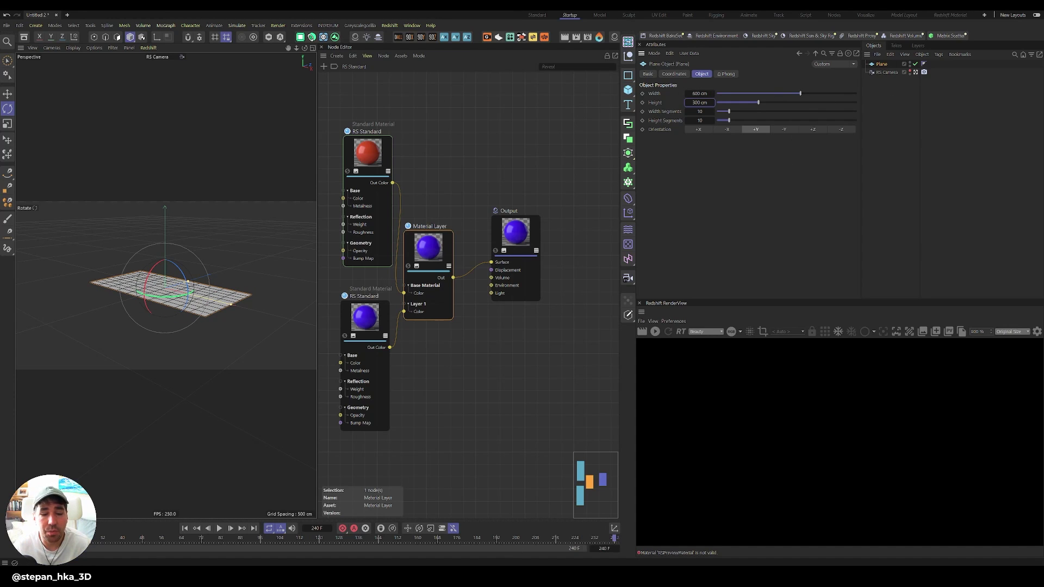
- Bring HKA-Fabrics2.png from the Random textures folder into the node graph and place its Texture node beside the blue RS Standard node
key(super)
click(424, 369)
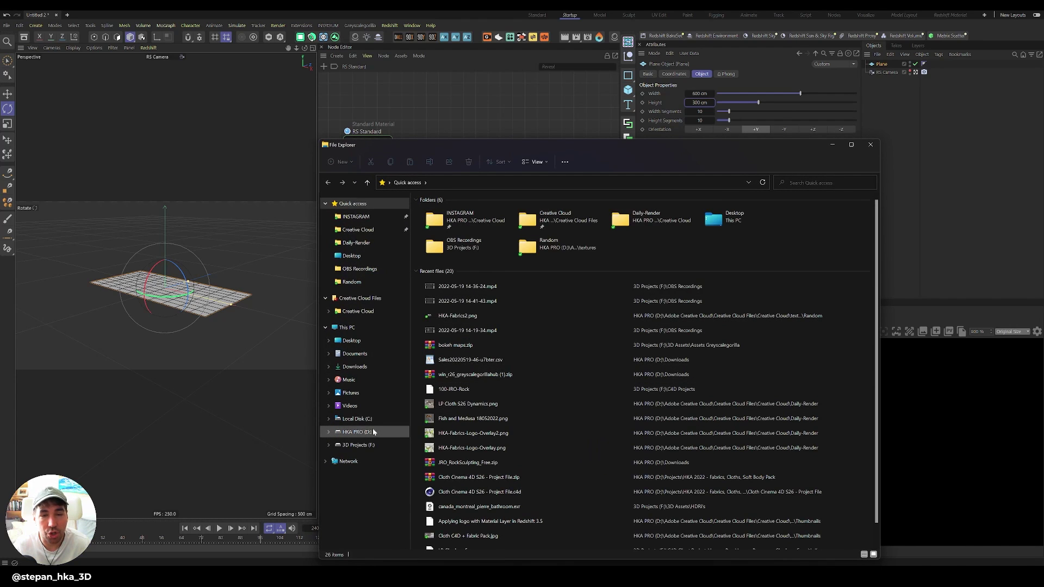
double_click(529, 244)
click(535, 228)
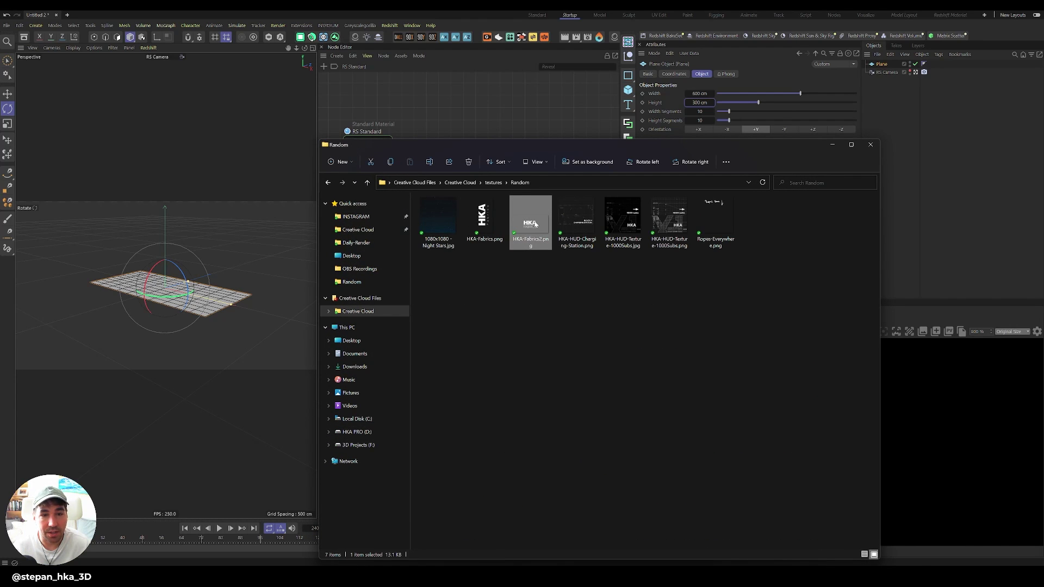
drag(536, 224, 458, 113)
click(559, 124)
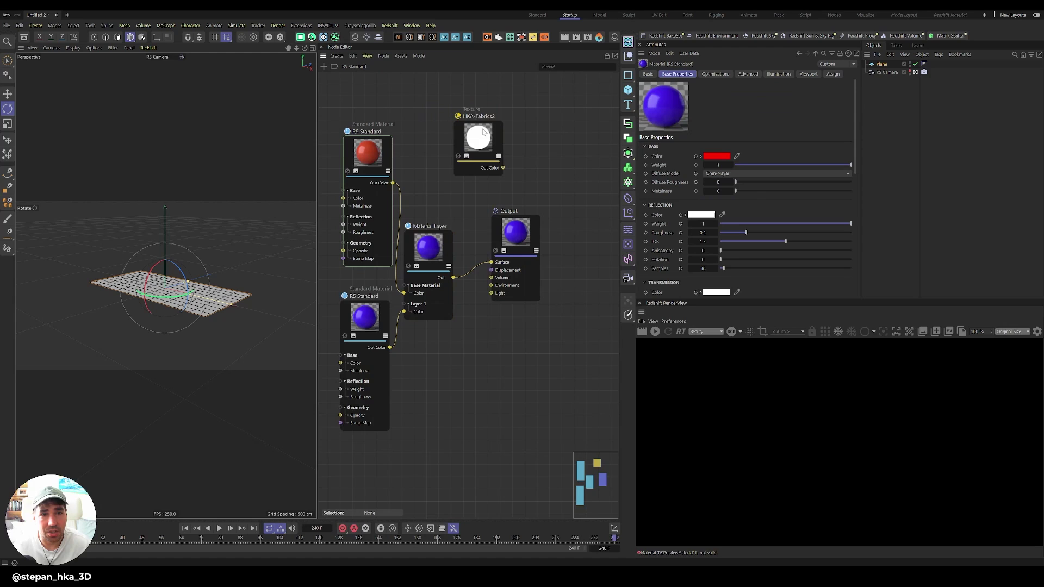
scroll(483, 131, down, 4)
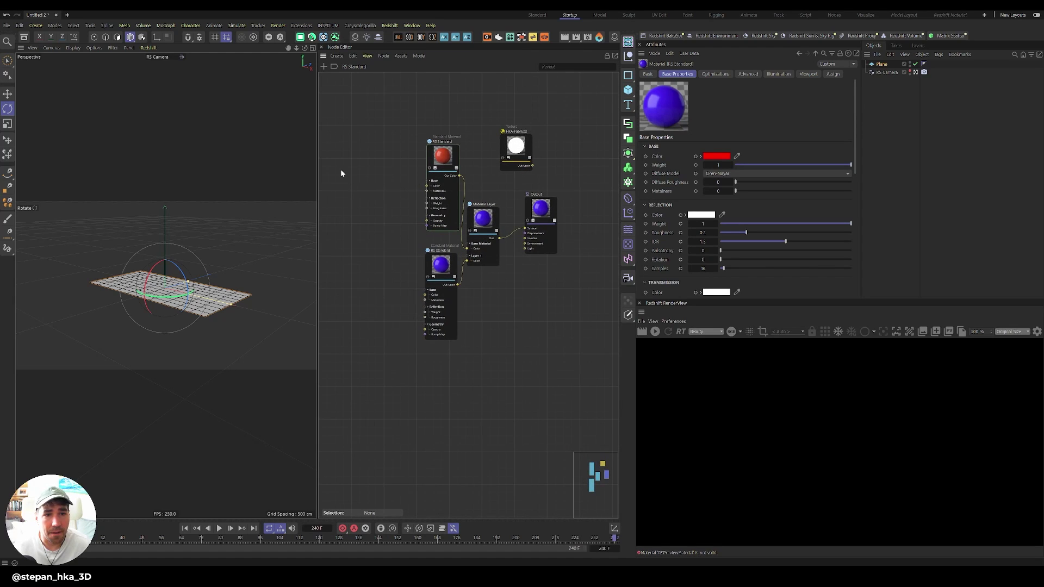
drag(520, 147, 356, 294)
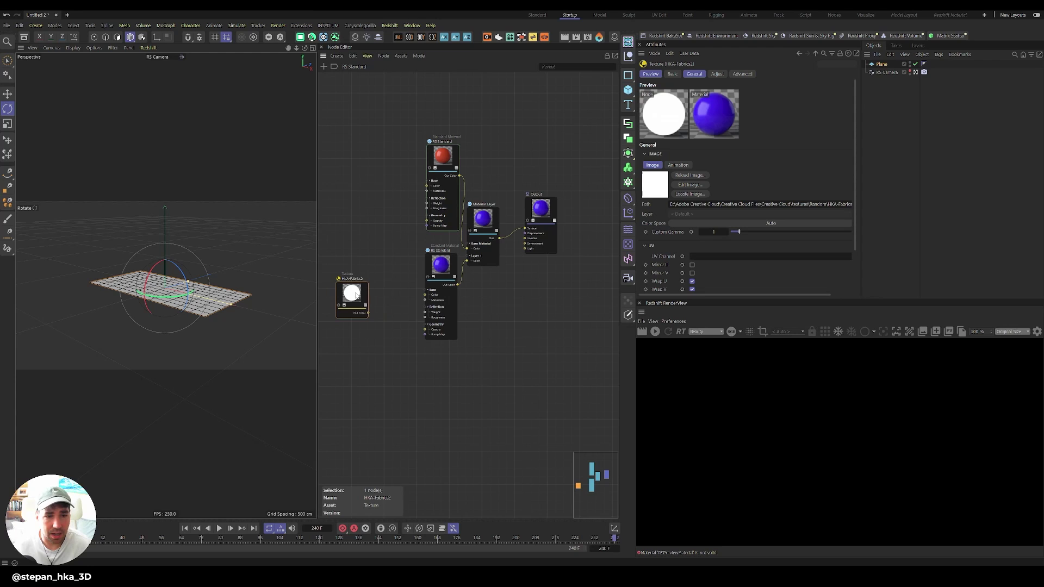
- Add a Color Splitter node between the HKA-Fabrics2 texture and the blue material, feeding the texture's Out Color into its Input
double_click(402, 278)
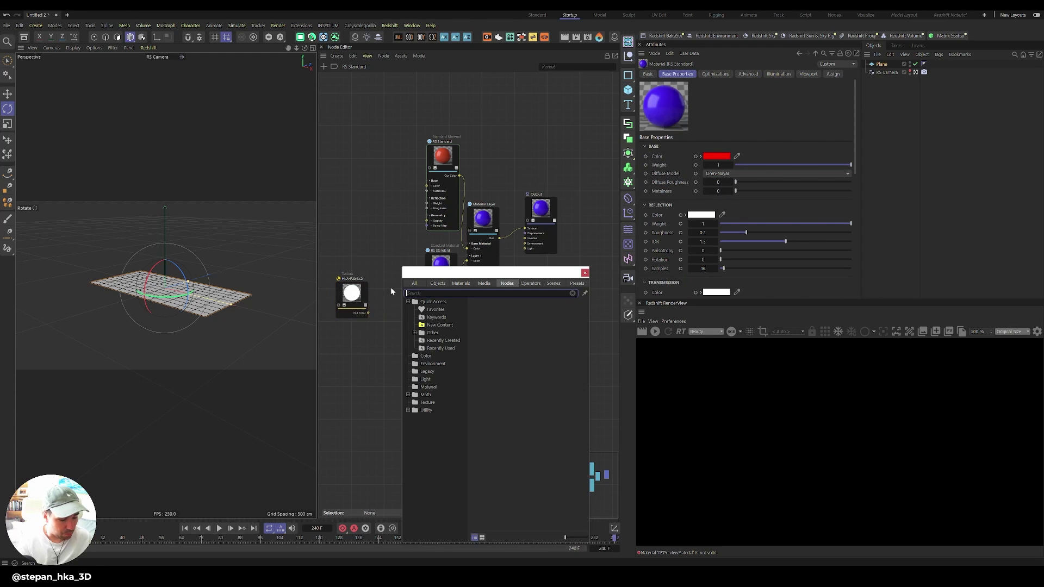
text(colo)
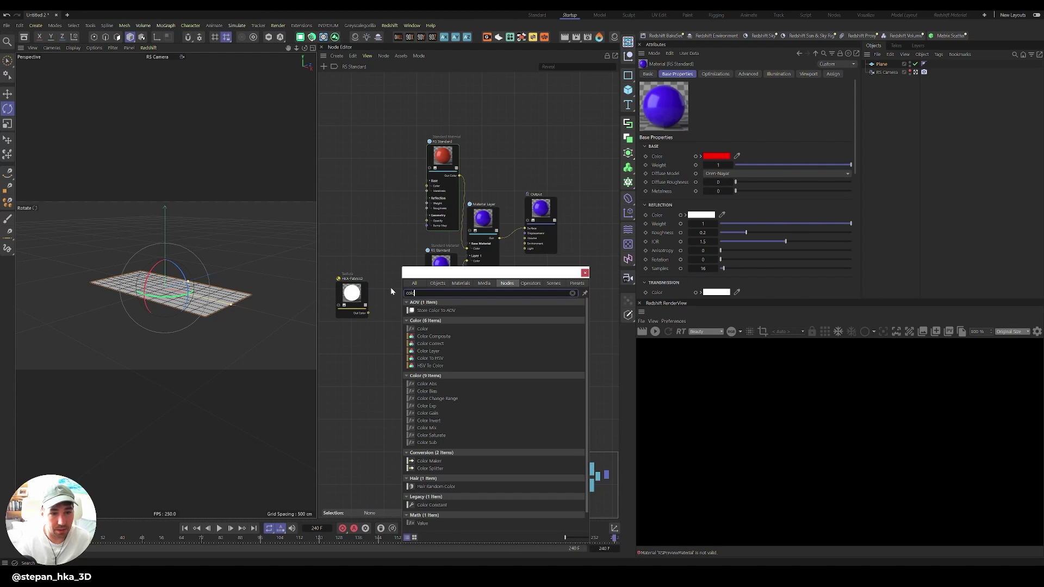
click(430, 468)
drag(352, 294, 381, 329)
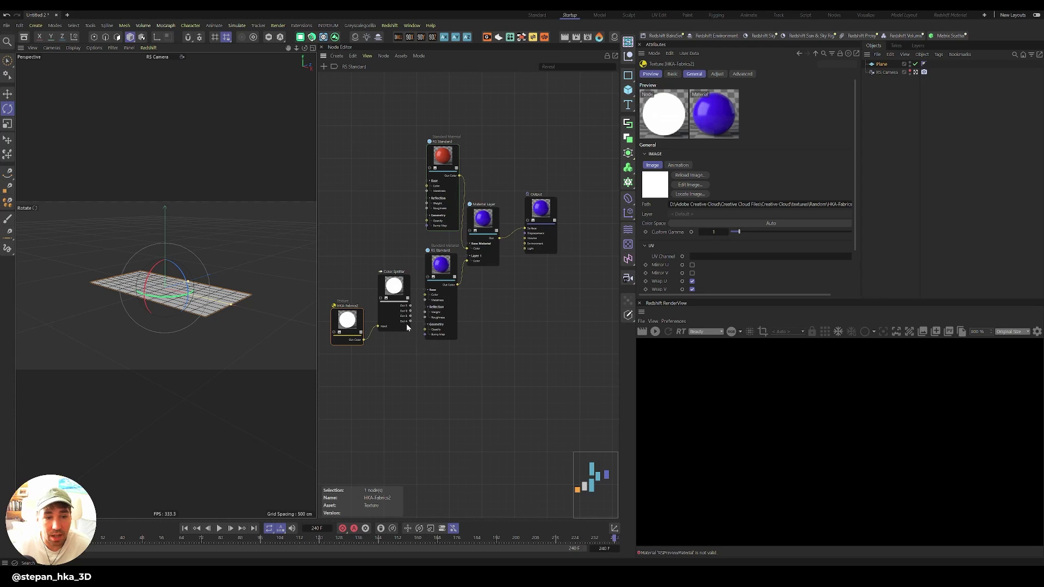
- Connect the Color Splitter's Out A to the Geometry Opacity input of the blue RS Standard node
drag(356, 330, 429, 267)
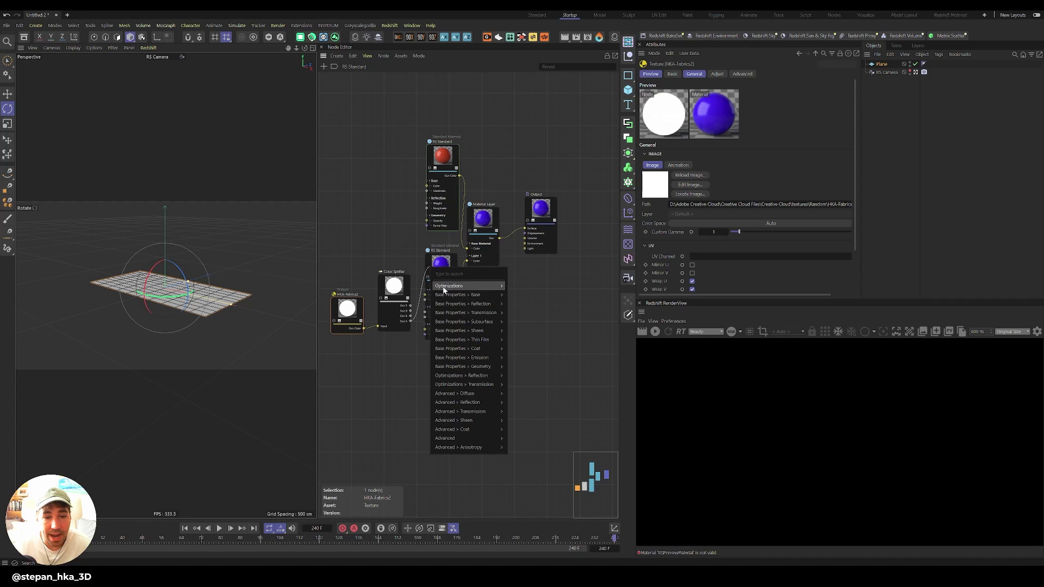
mouse_move(469, 369)
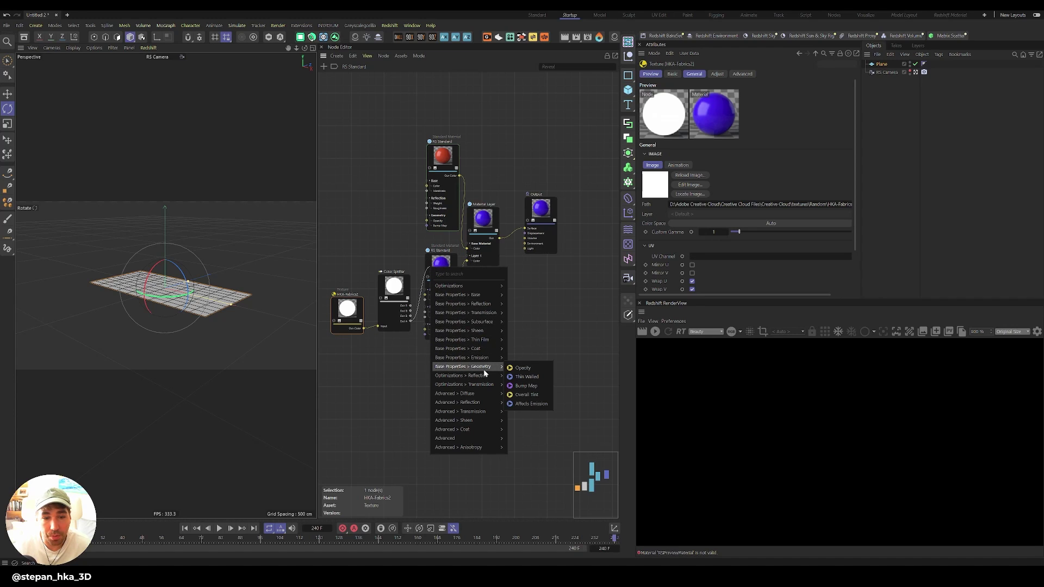
click(523, 370)
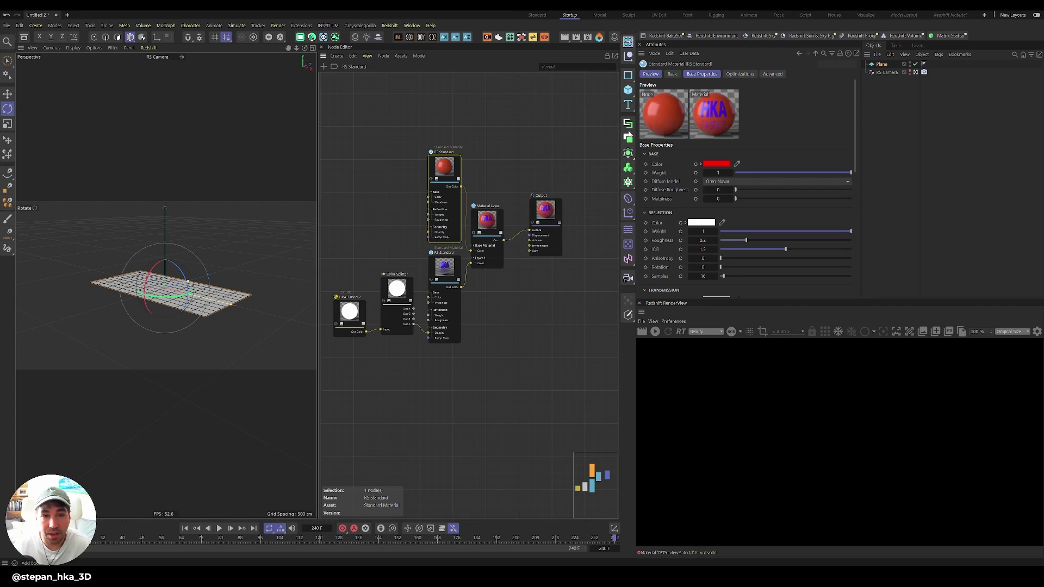
- Move the Material Layer and Output nodes farther away from the two RS Standard nodes, and select the whole node graph
drag(591, 157, 522, 312)
drag(545, 213, 539, 225)
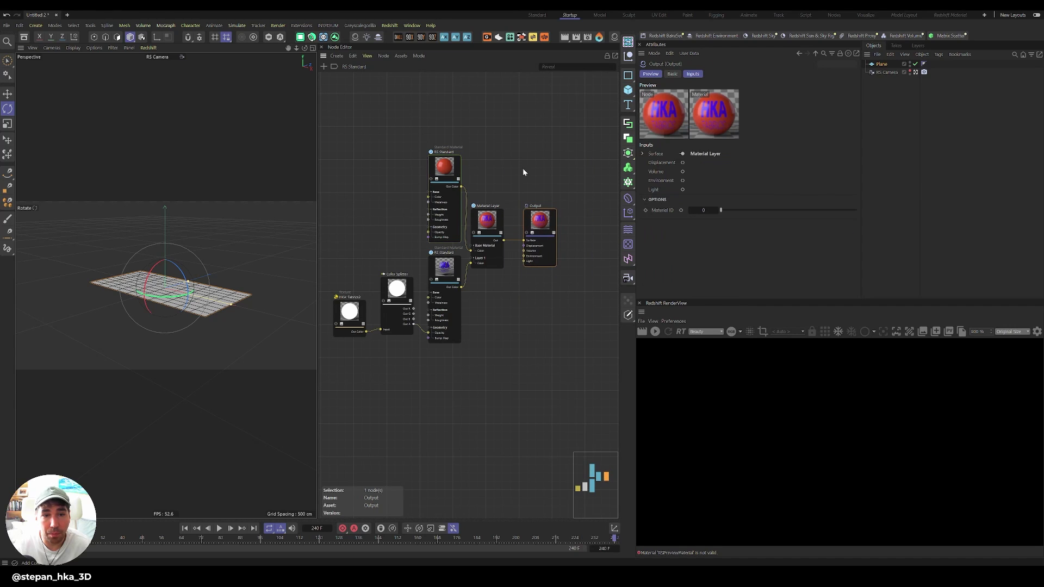
drag(589, 153, 512, 256)
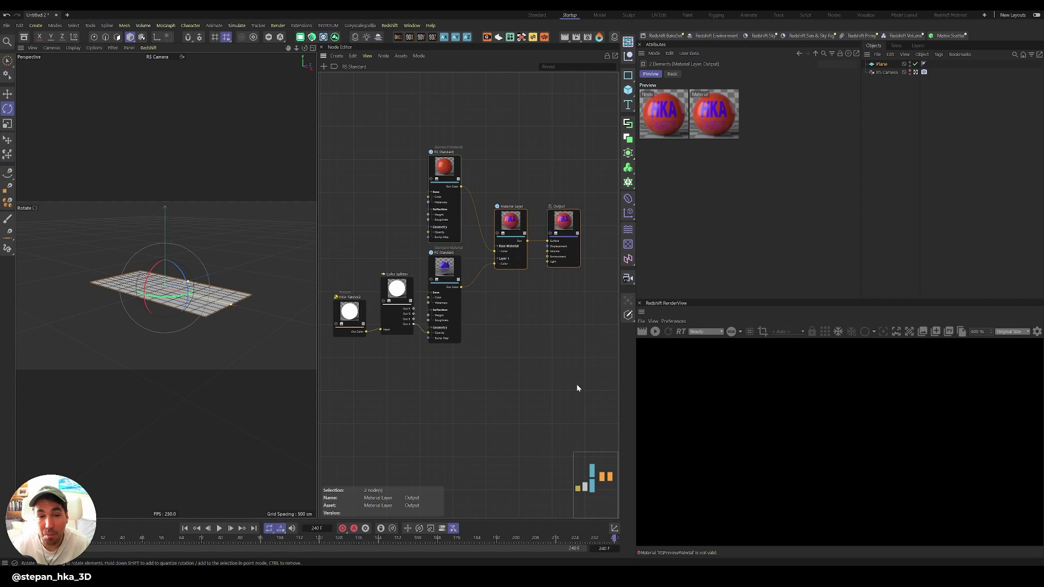
drag(584, 386, 344, 100)
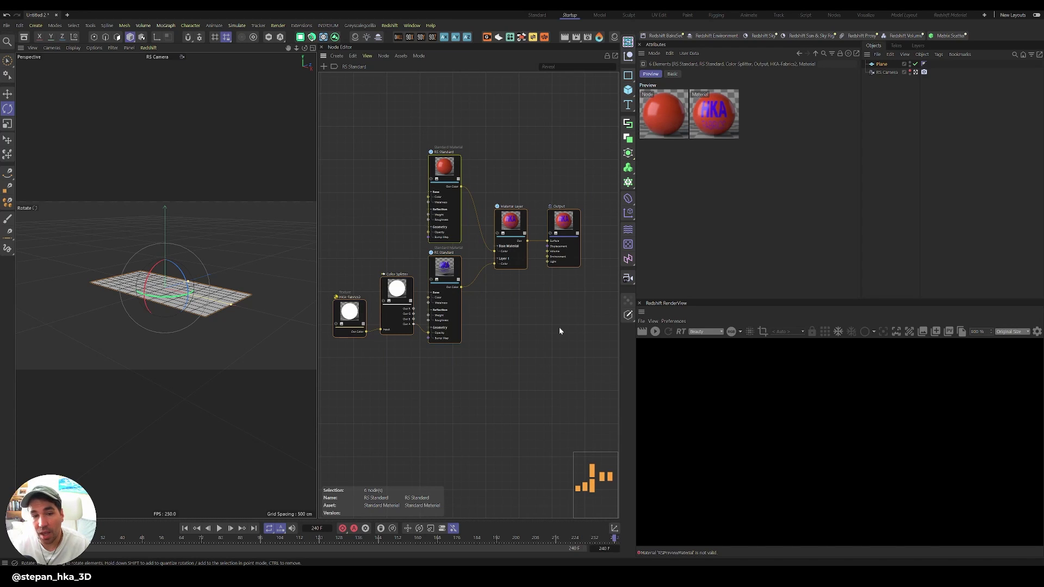
drag(573, 395, 338, 110)
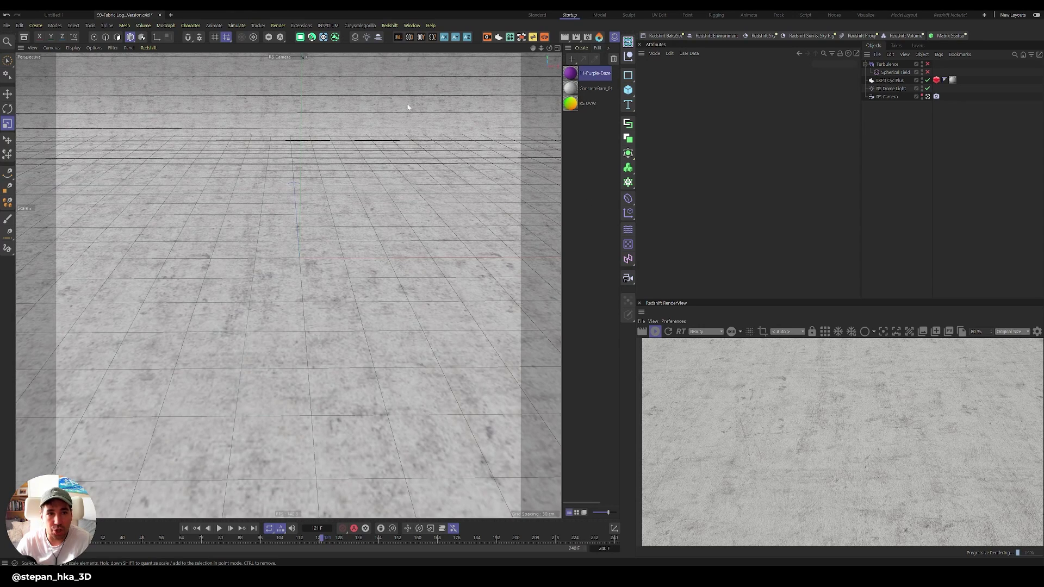
- Check the Node Materials for Presets option in the Redshift preferences
click(390, 26)
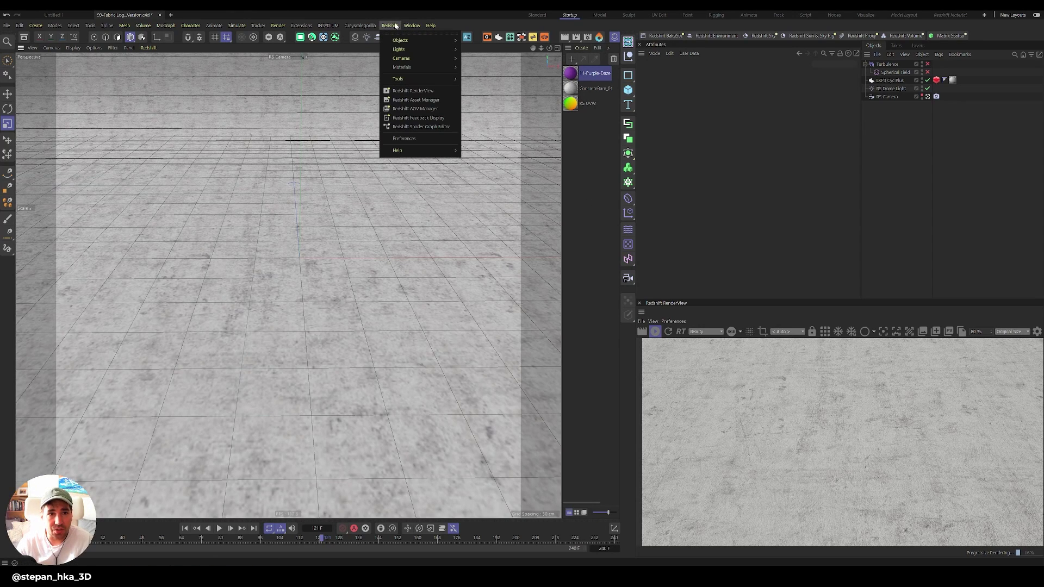
click(405, 138)
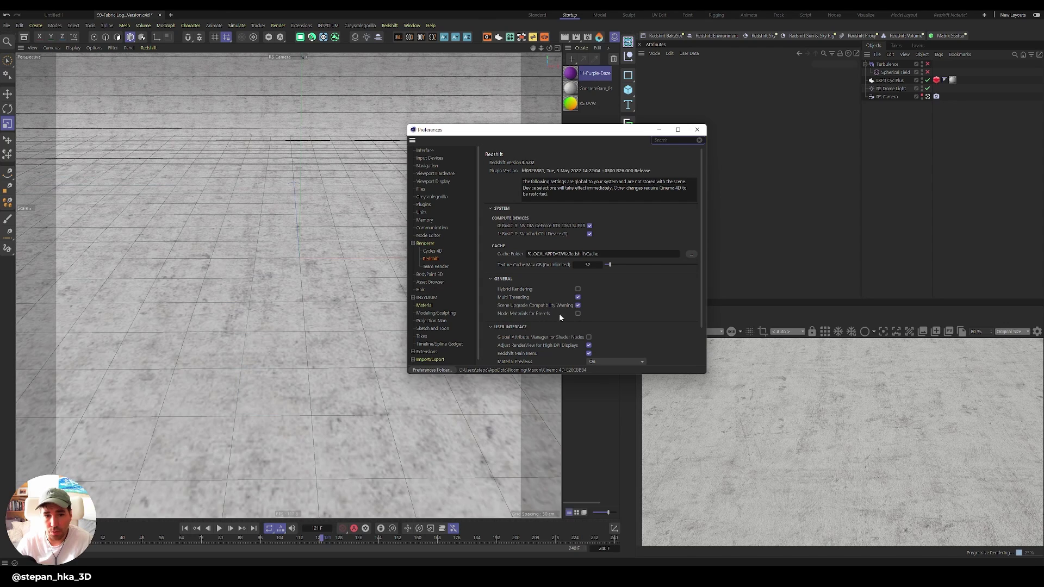
click(697, 129)
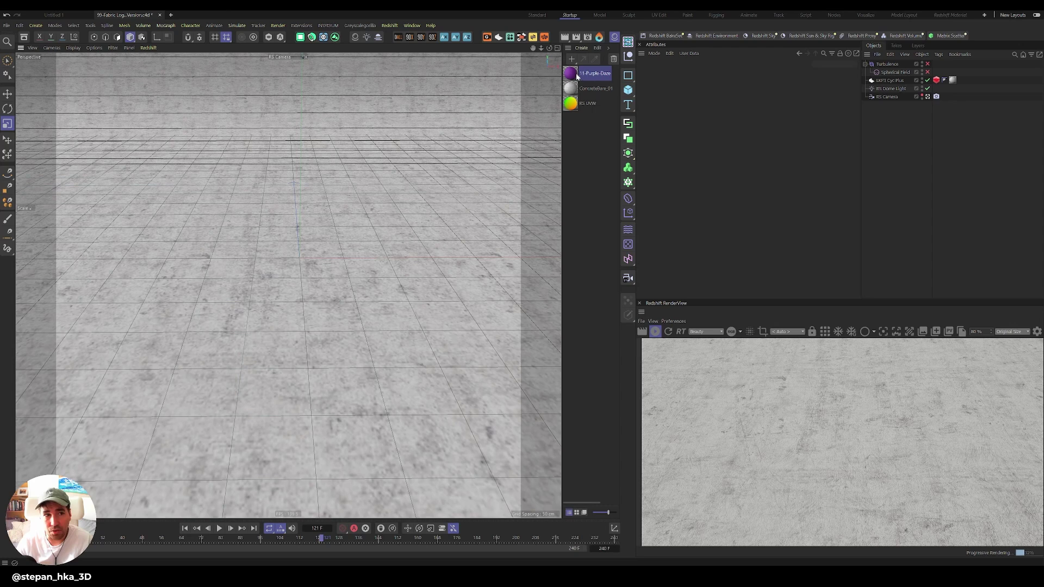
- Browse the HKA Fabrics materials in the Asset Browser
click(30, 38)
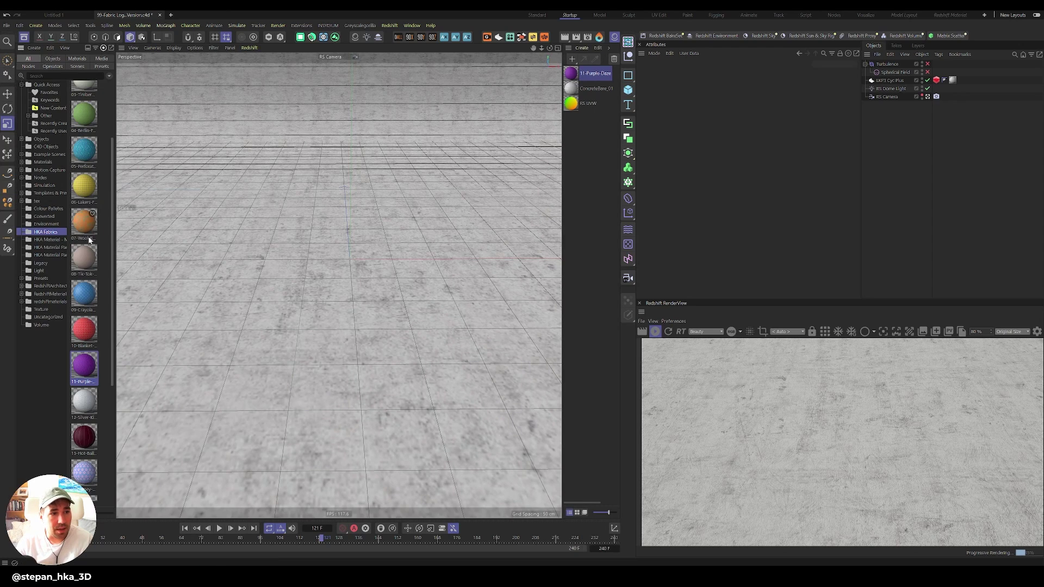
scroll(113, 167, up, 3)
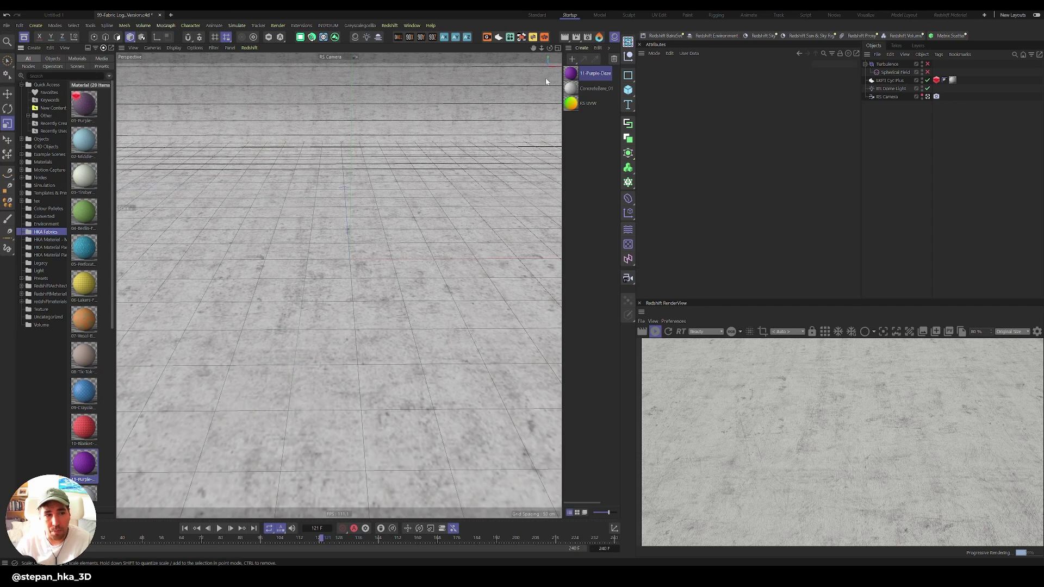
click(24, 38)
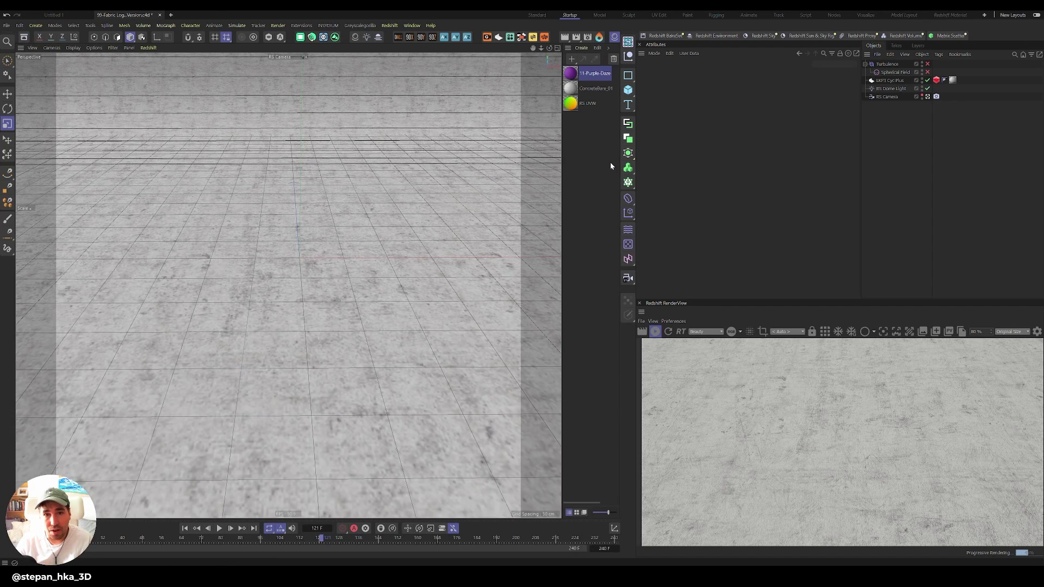
- Create a plane 600 cm wide and 300 cm high in the fabric logo scene
click(627, 90)
click(665, 125)
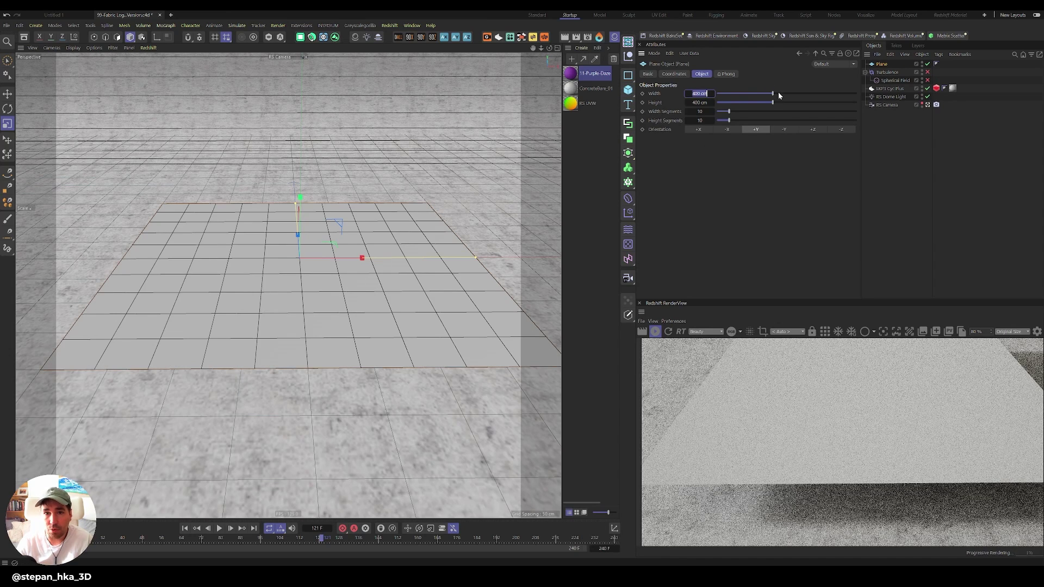
double_click(699, 93)
text(600)
key(Tab)
text(300)
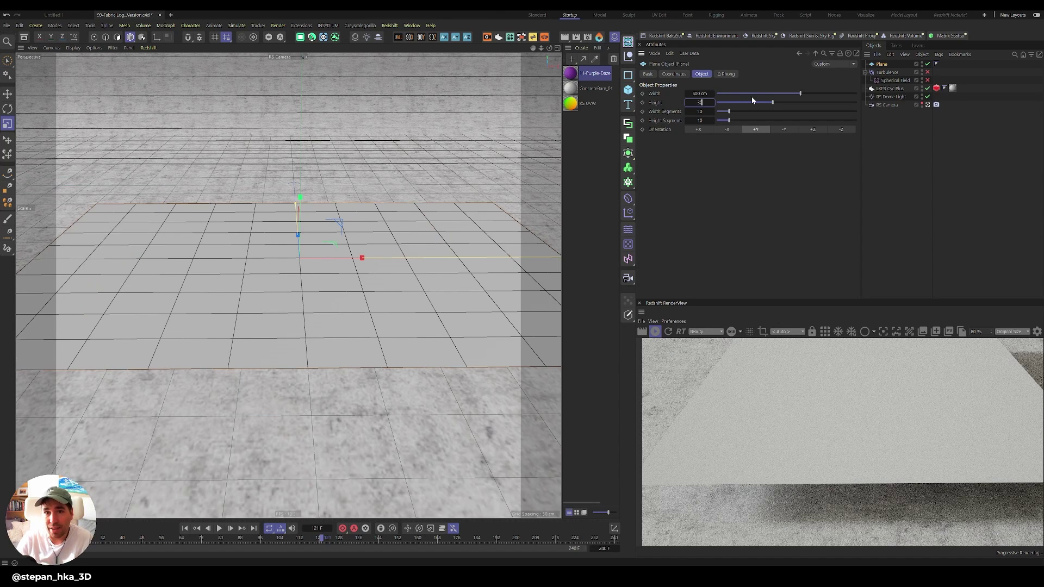
key(Return)
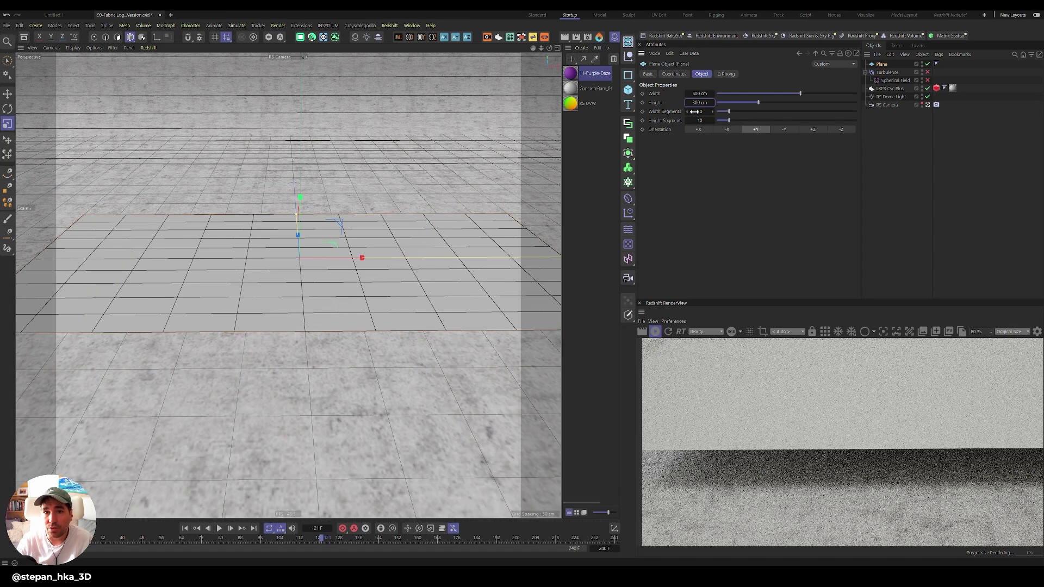
- Set the plane's width segments to 100 and height segments to 50
click(691, 112)
double_click(714, 111)
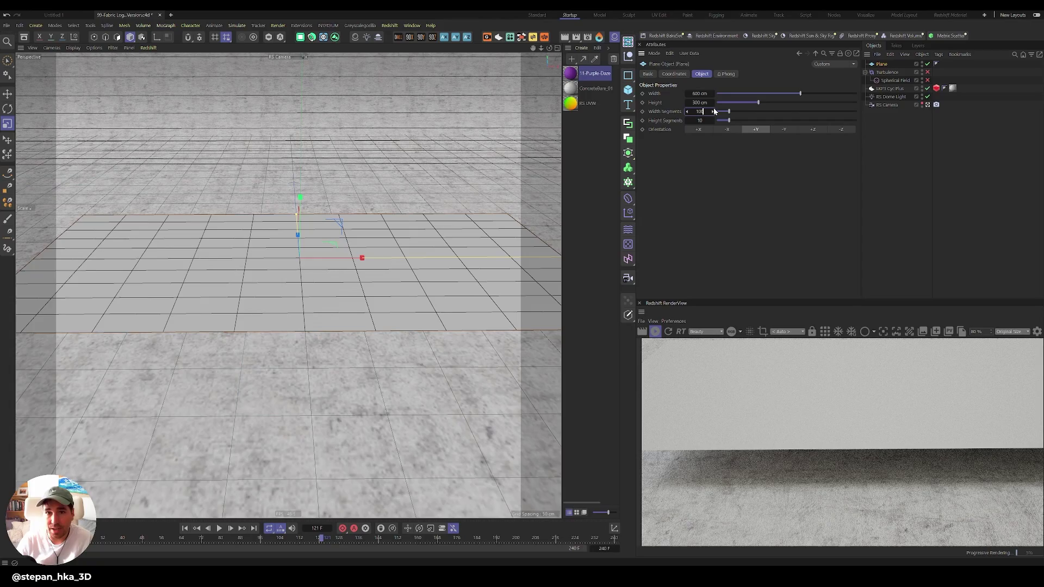
text(100)
key(Tab)
text(50)
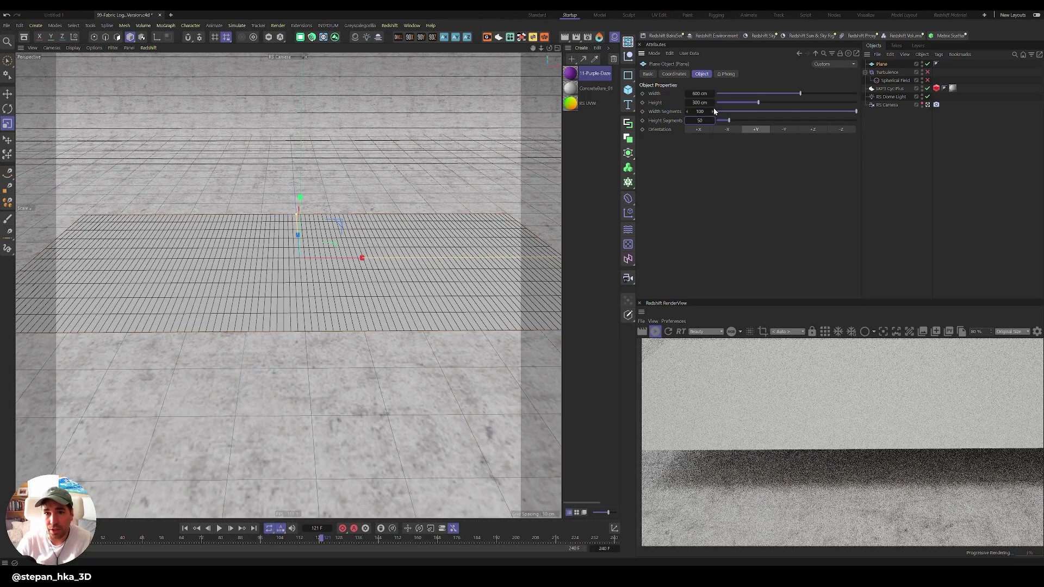
key(Return)
alt+drag(505, 208, 304, 295)
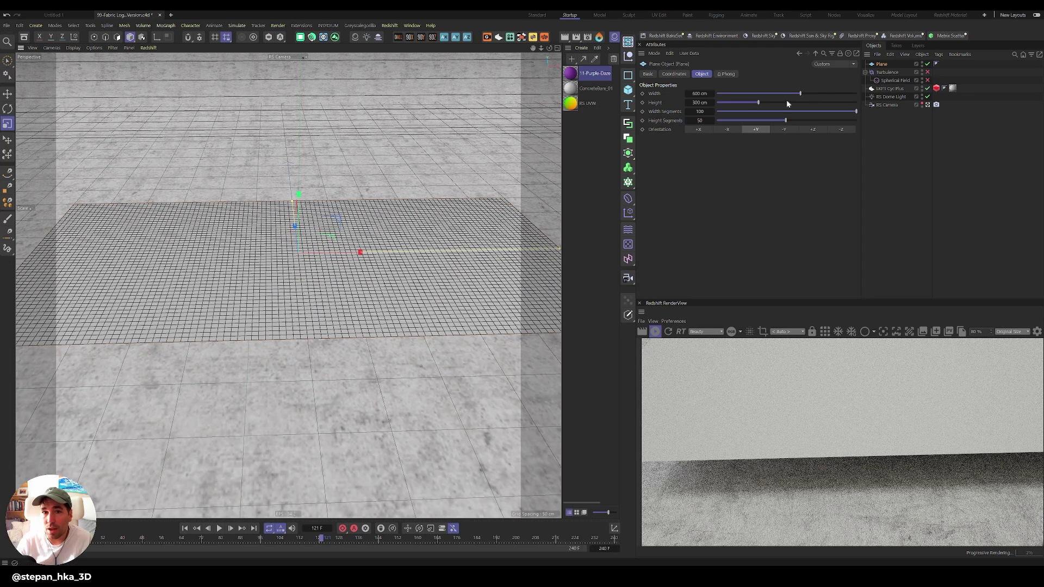
- Apply the 11-Purple-Daze material to the plane and set its material tag's Length U to 50%
drag(572, 81, 339, 287)
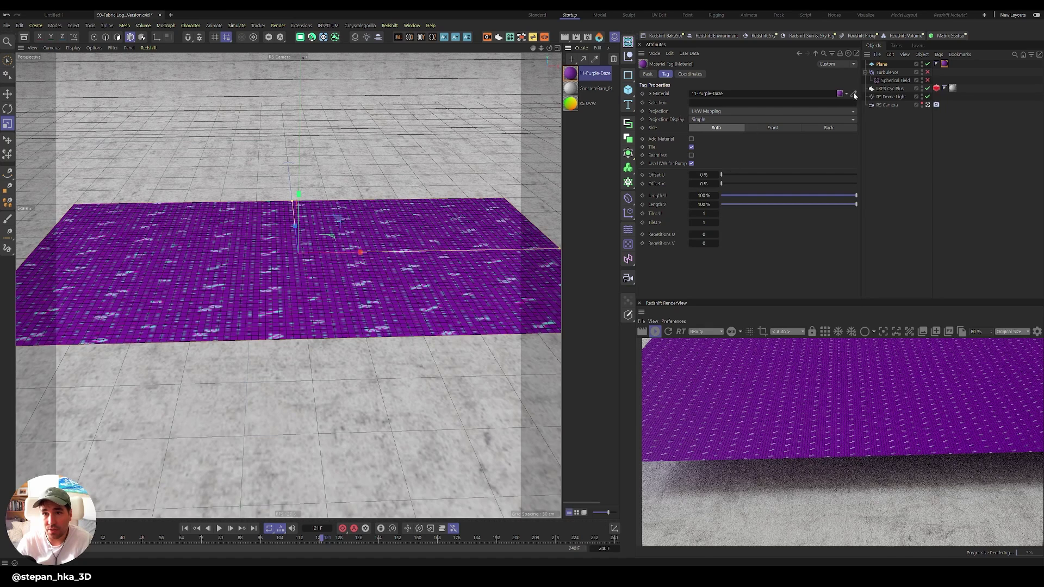
click(885, 65)
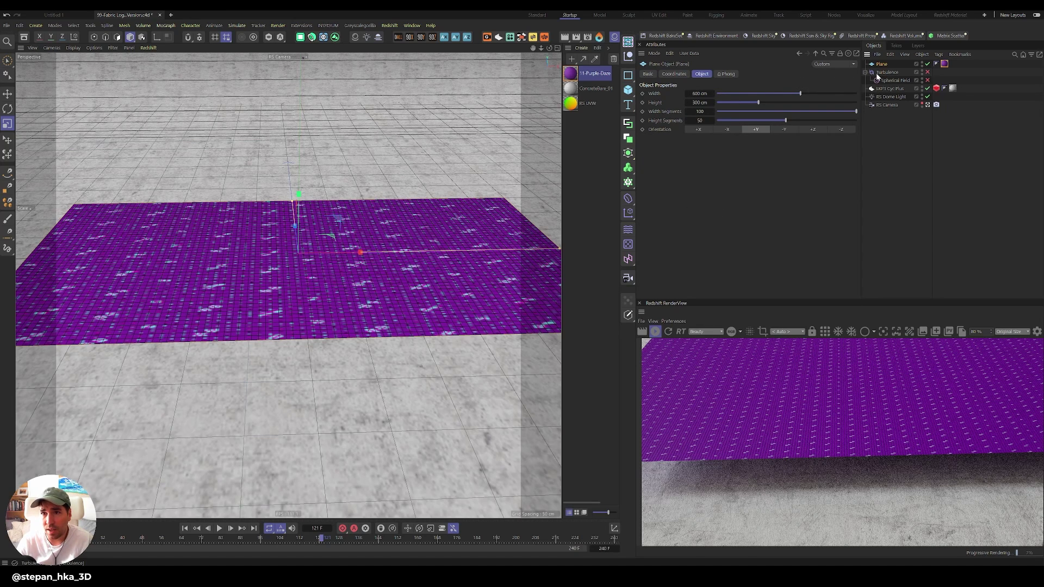
click(944, 65)
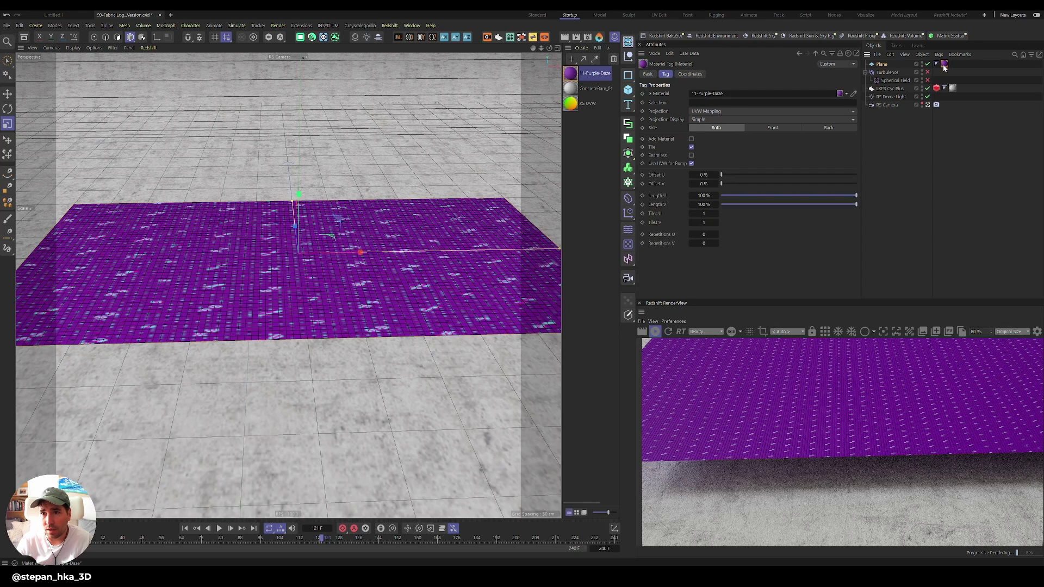
click(709, 196)
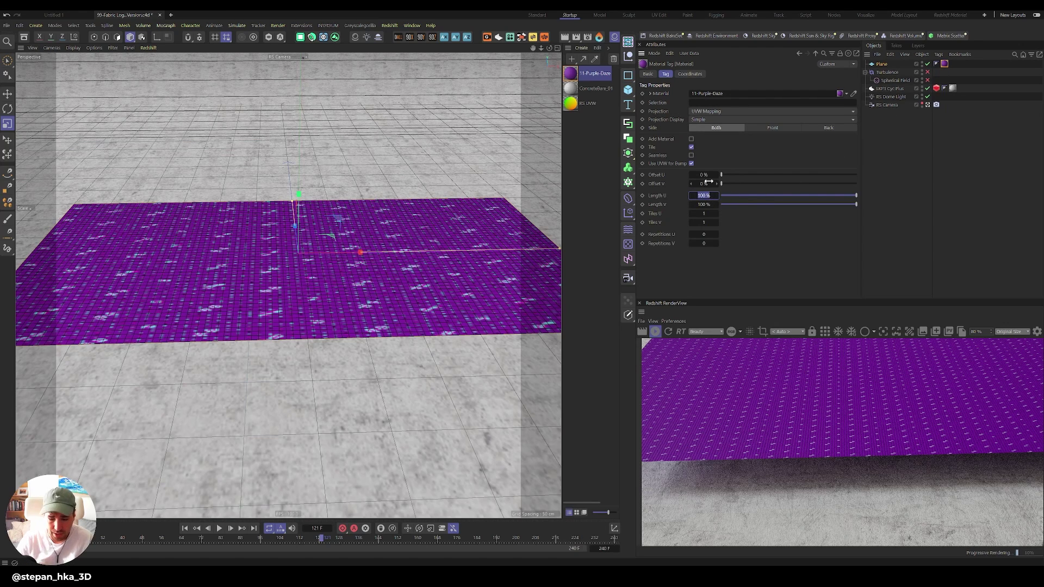
text(50)
key(Return)
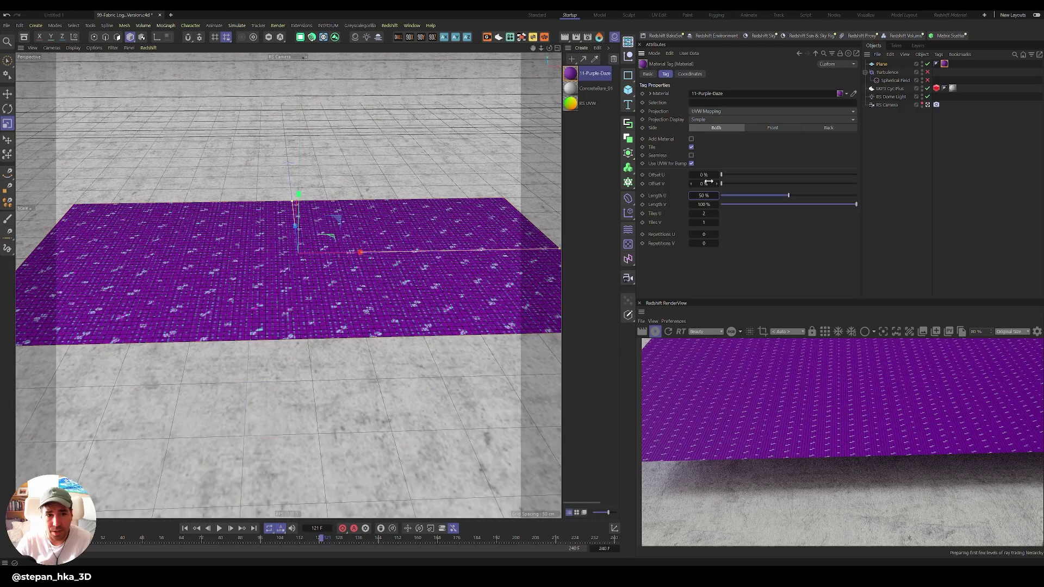
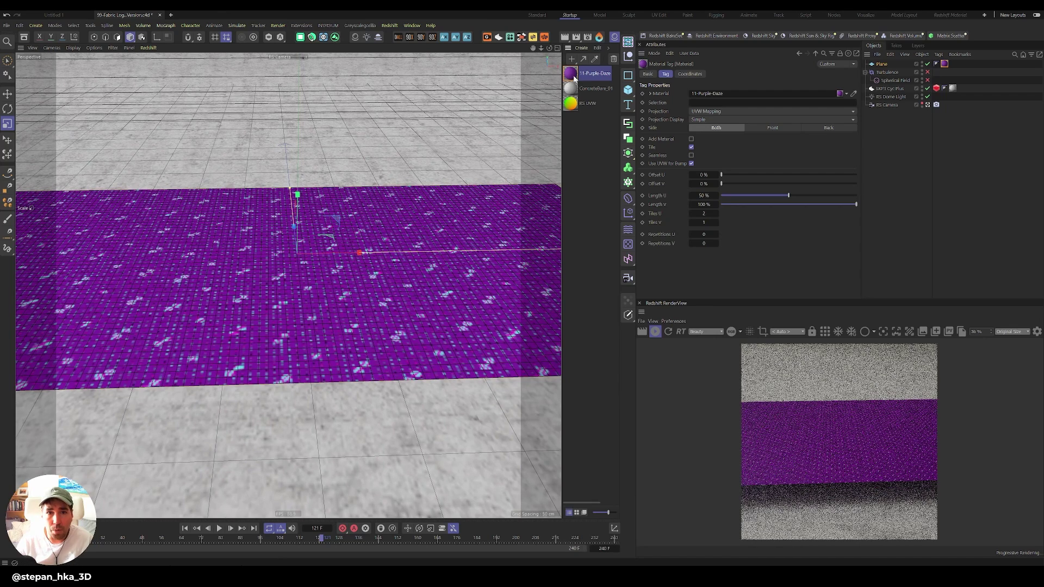
- Open the 11-Purple-Daze shader graph and move every node except Output up and away to free space
double_click(570, 73)
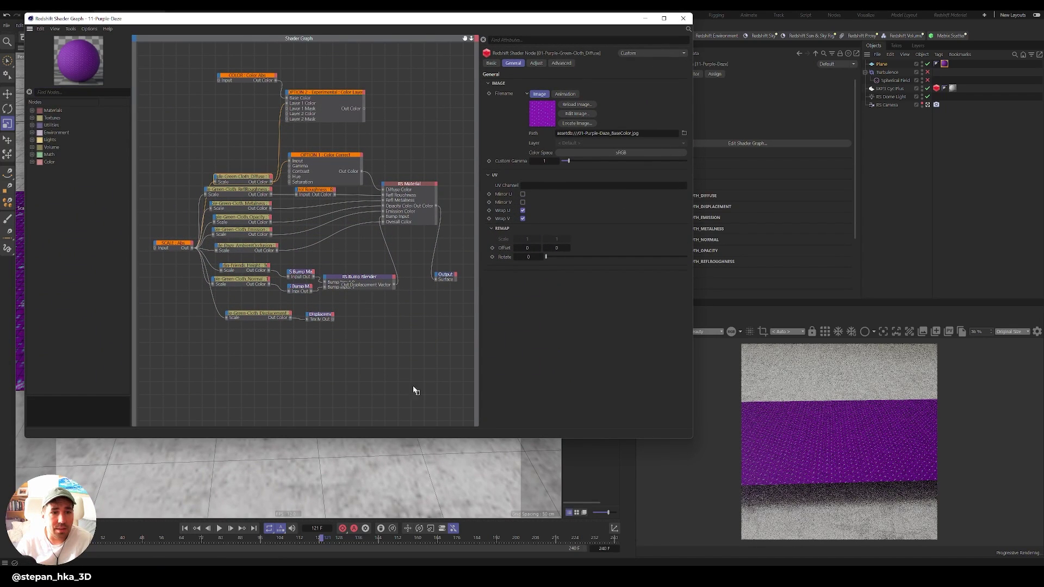
drag(422, 397, 159, 57)
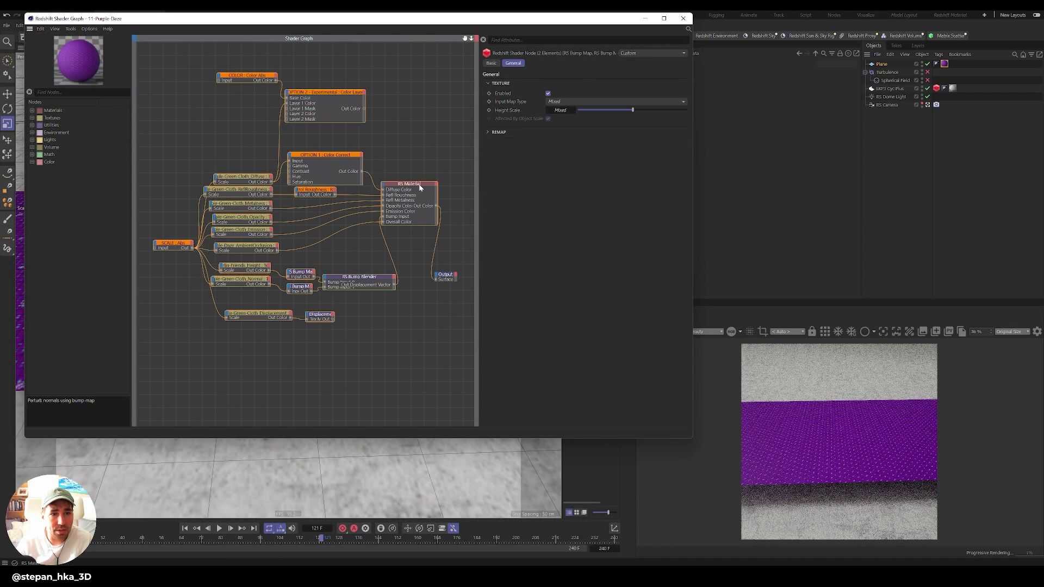
drag(419, 181, 380, 122)
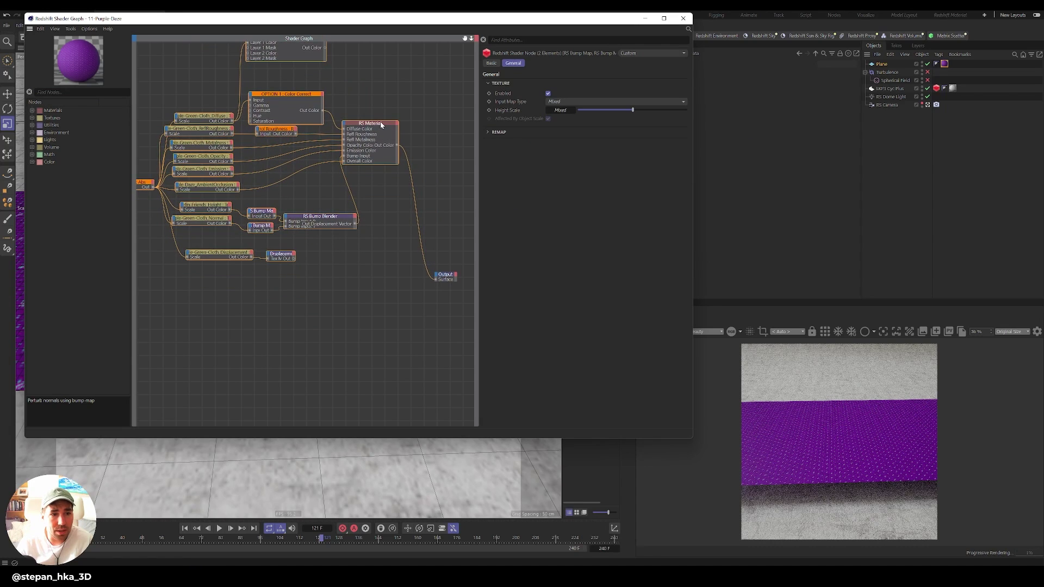
- Add a Material node and a Material Layer node in the free area below the existing network
click(32, 111)
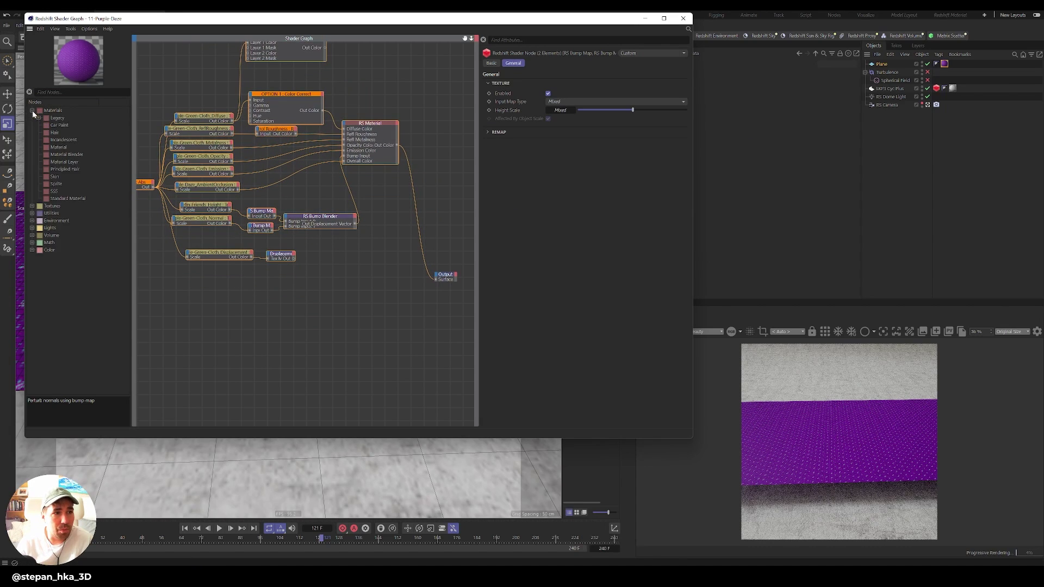
double_click(62, 148)
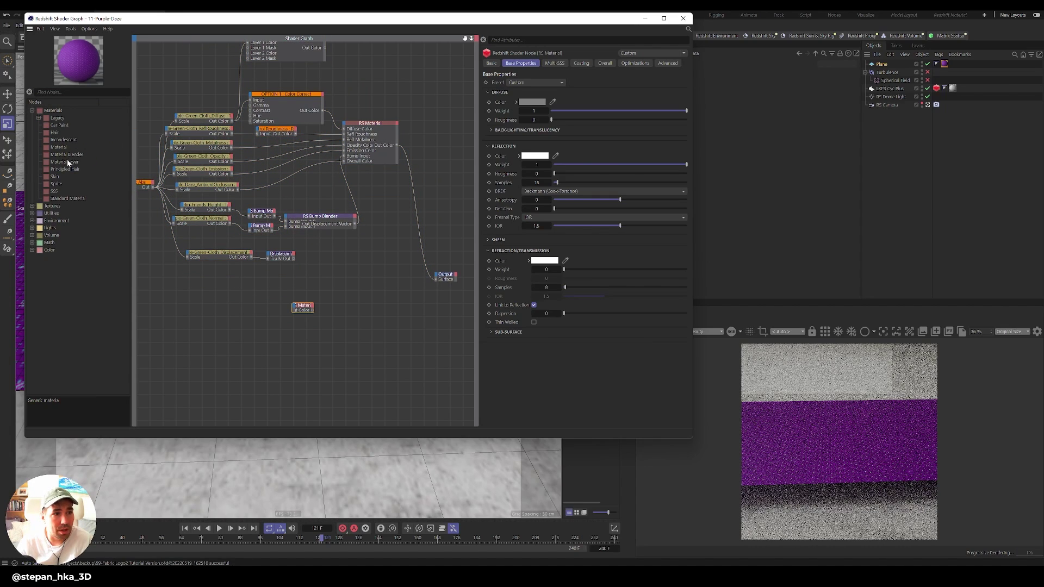
drag(67, 164, 369, 280)
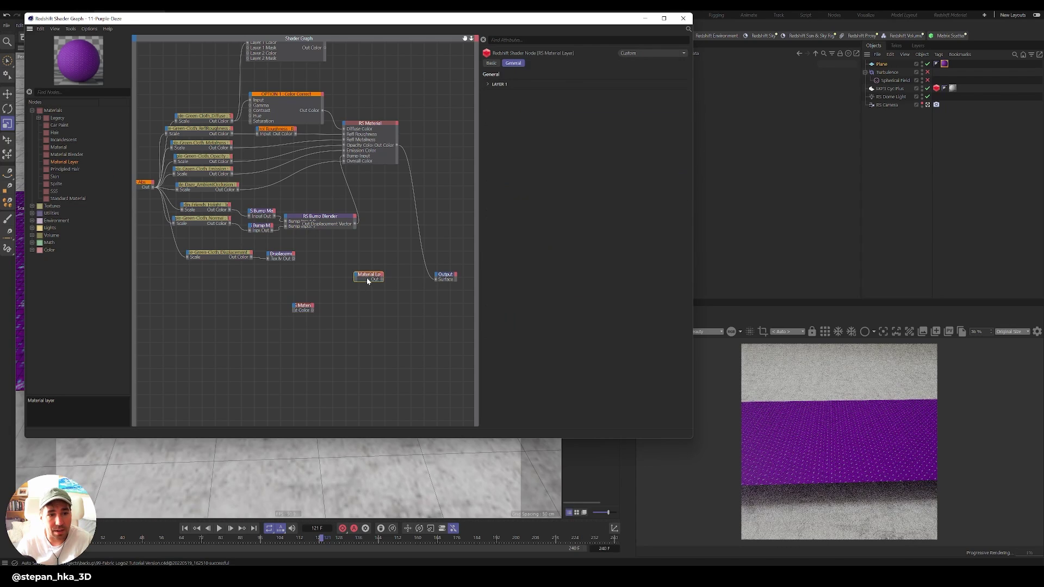
mouse_move(303, 309)
mouse_down()
mouse_move(319, 327)
mouse_move(359, 317)
mouse_move(314, 293)
mouse_up()
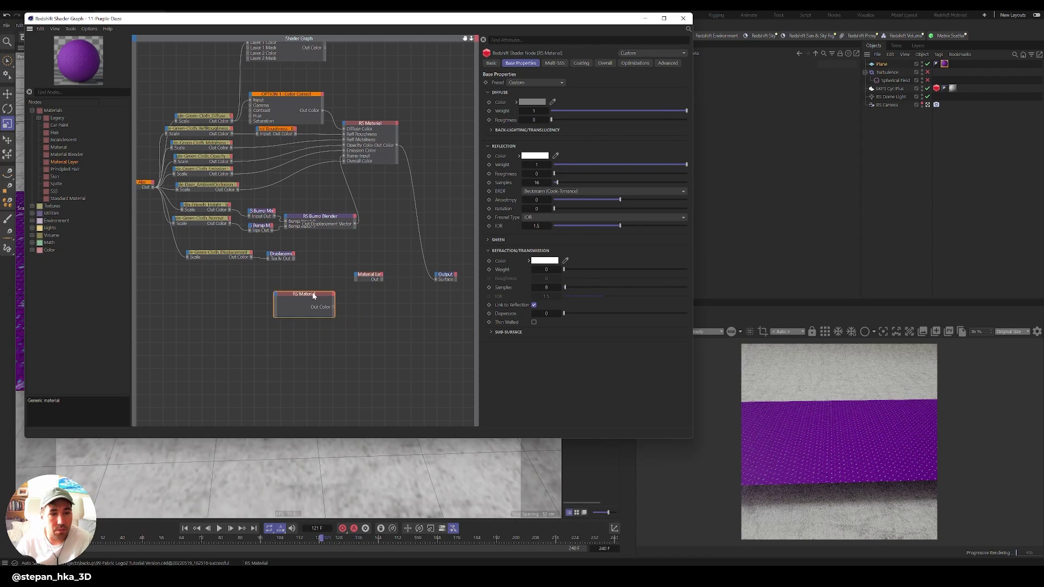
- Add a Texture node and a Color Splitter node beside the new RS Material
click(31, 206)
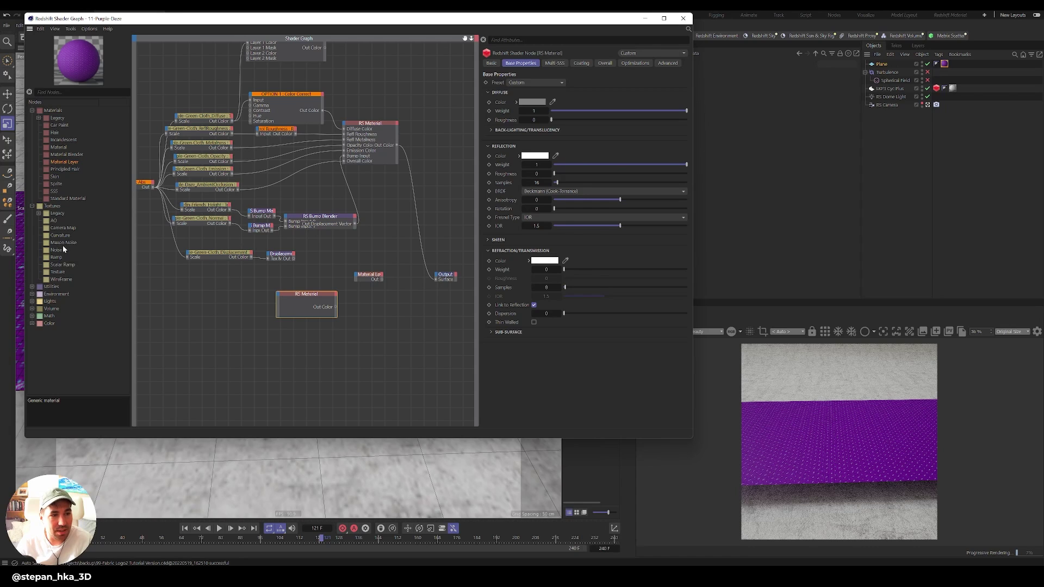
drag(57, 272, 217, 311)
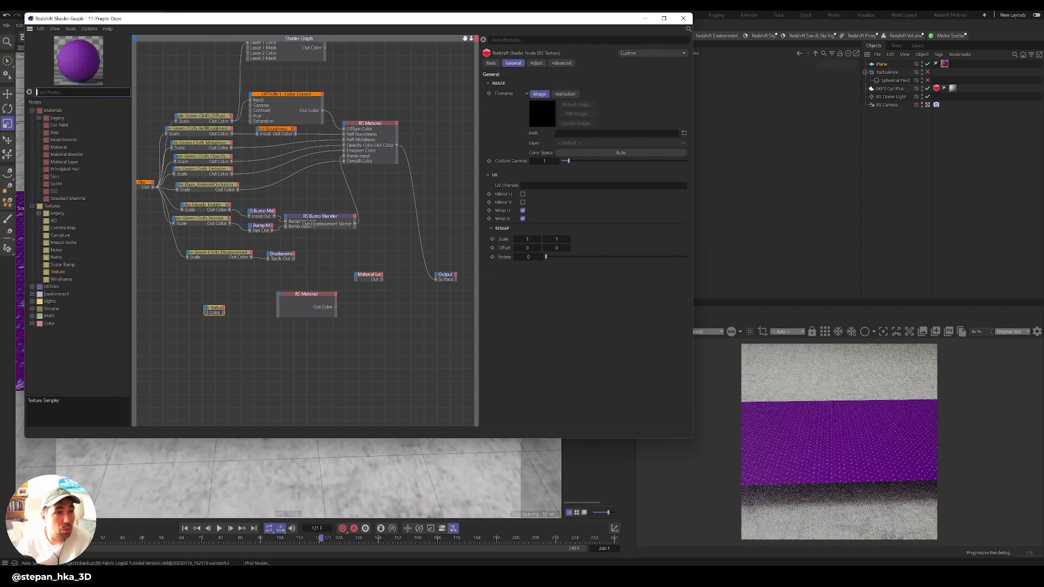
text(color)
double_click(63, 264)
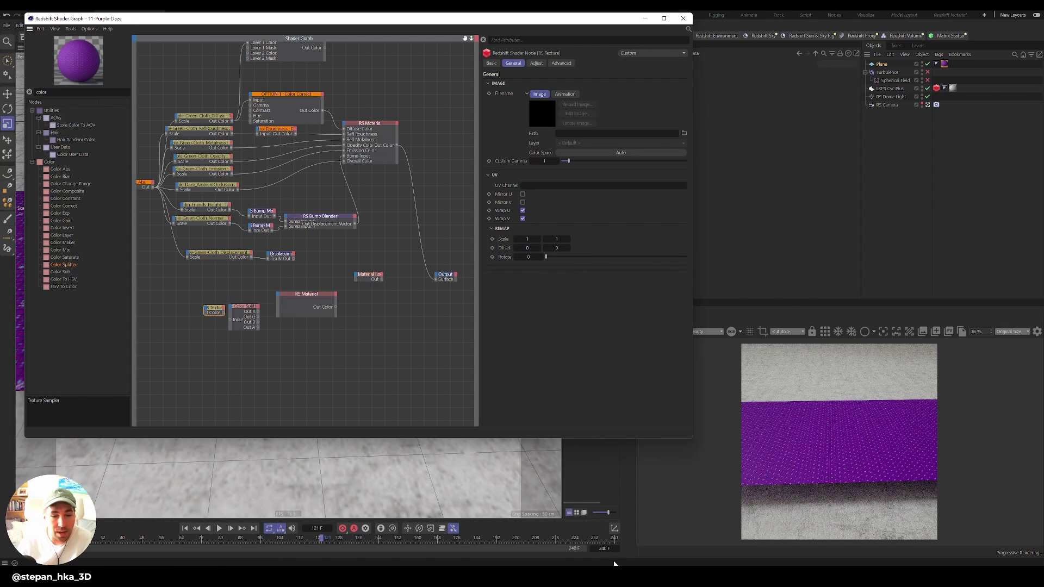
- Load HKA-Fabrics2.png from File Explorer into the new texture node without copying it to the project location
key(alt+Tab)
click(527, 224)
drag(527, 225, 593, 135)
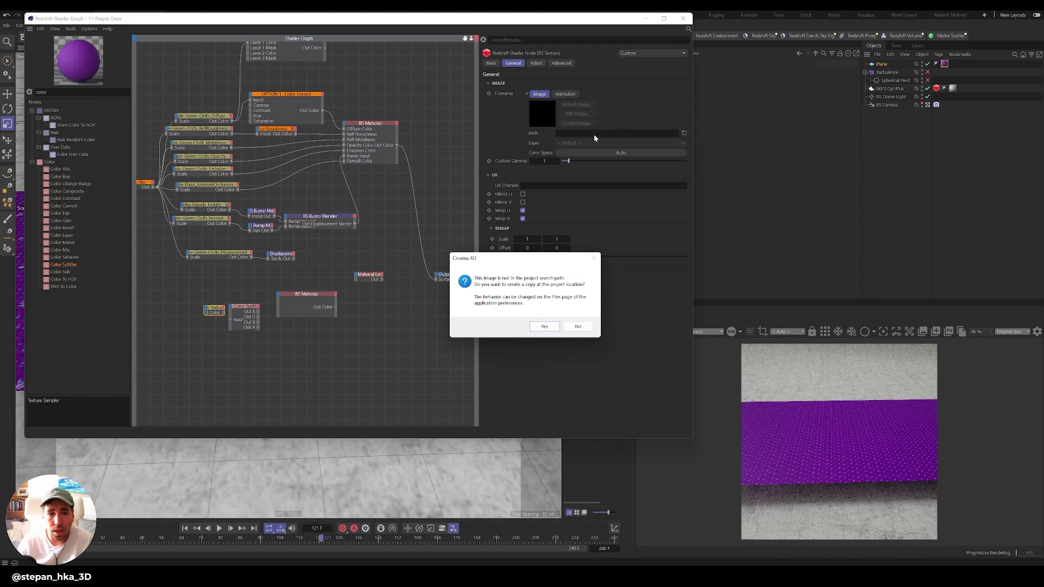
click(576, 328)
- Connect the logo texture to the Color Splitter and the splitter's alpha output to the new RS Material's Opacity Color
mouse_move(218, 310)
mouse_down()
mouse_move(202, 310)
mouse_move(232, 320)
mouse_up()
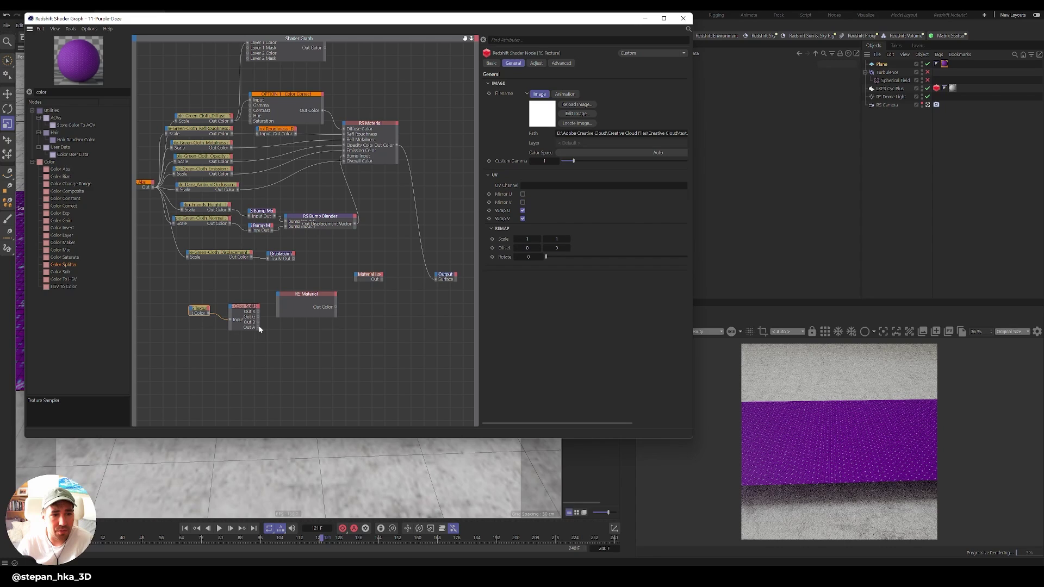
drag(308, 315, 278, 296)
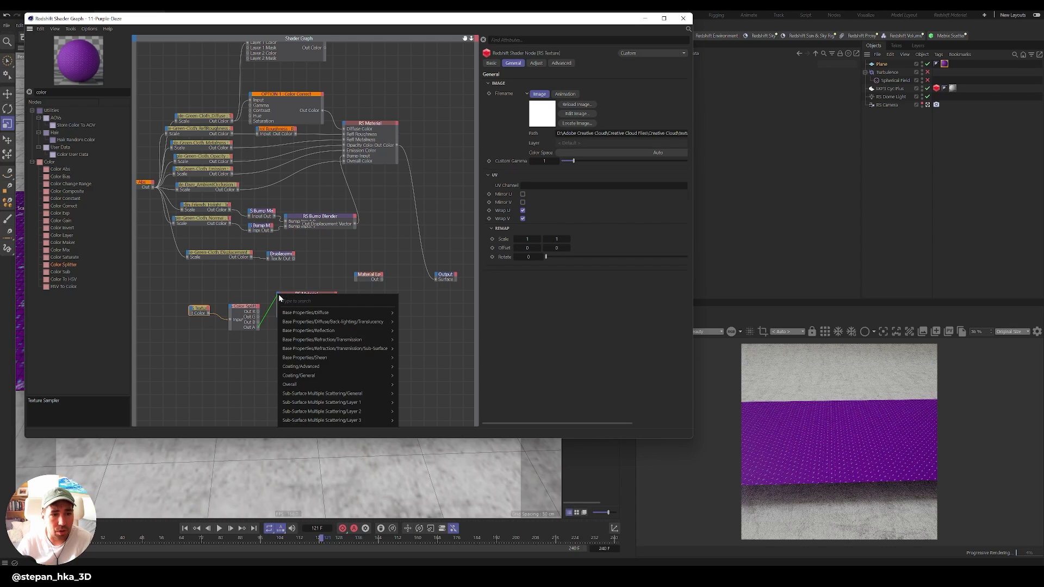
mouse_move(344, 383)
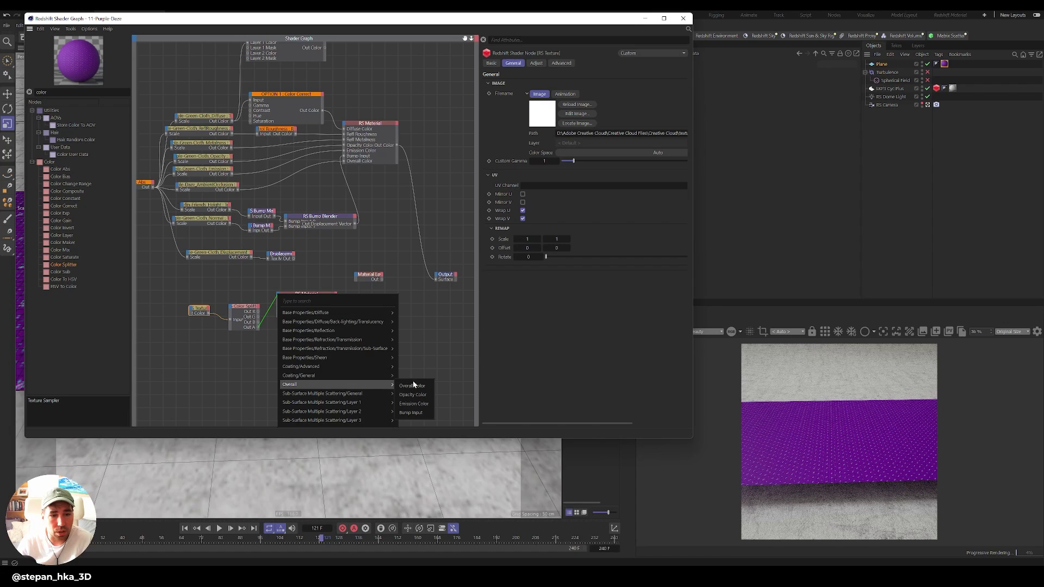
click(421, 395)
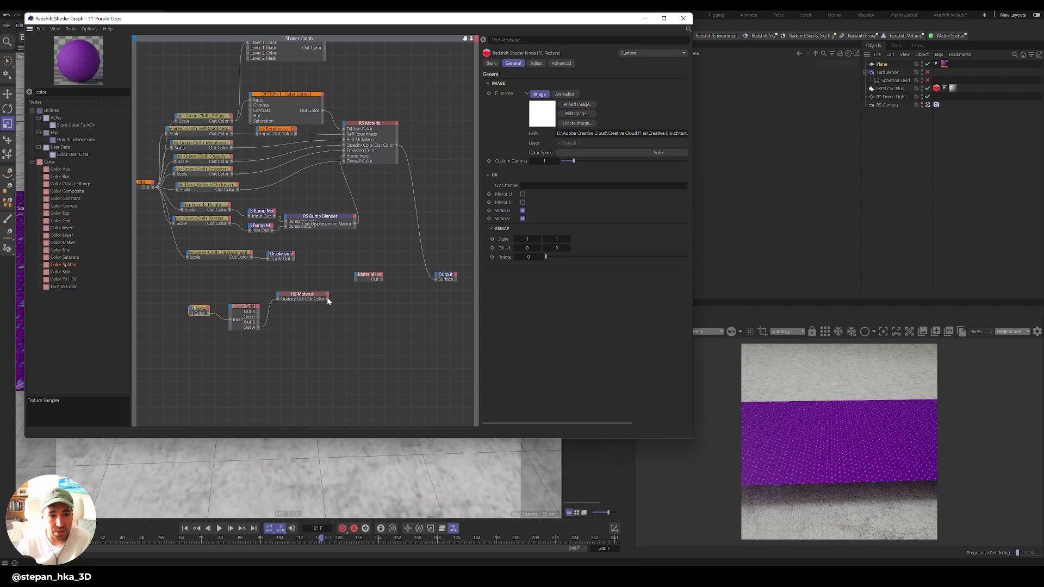
- Connect the new RS Material to the Material Layer's Layer 1 color input and move the Material Layer closer to Output
drag(356, 280, 357, 278)
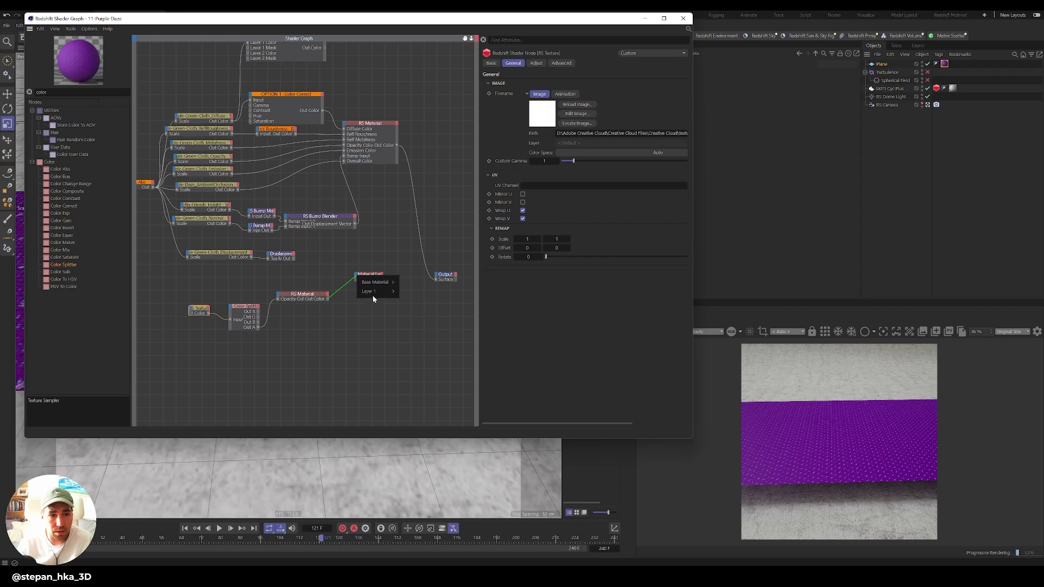
mouse_move(373, 294)
click(405, 294)
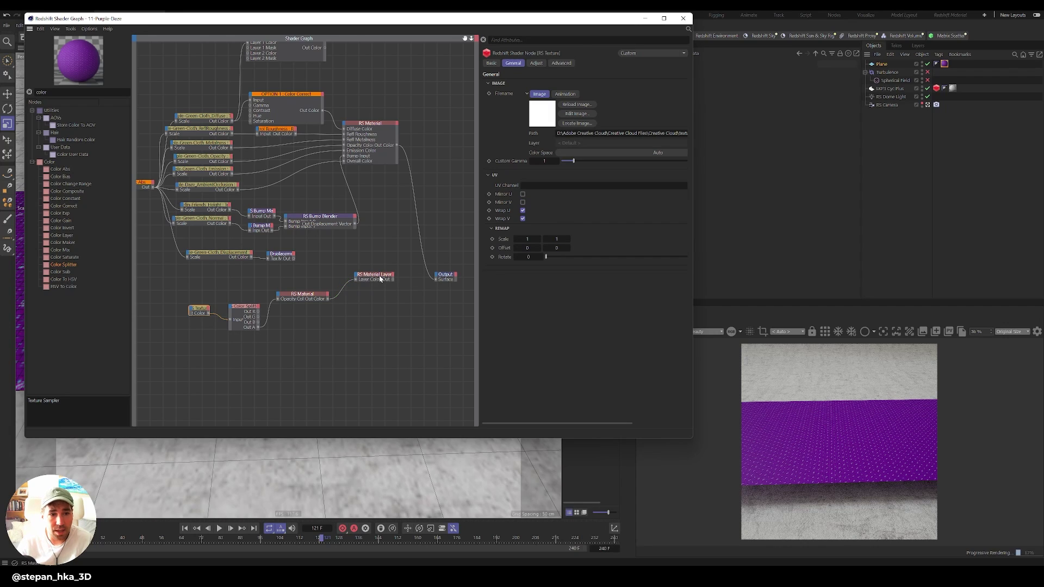
click(379, 275)
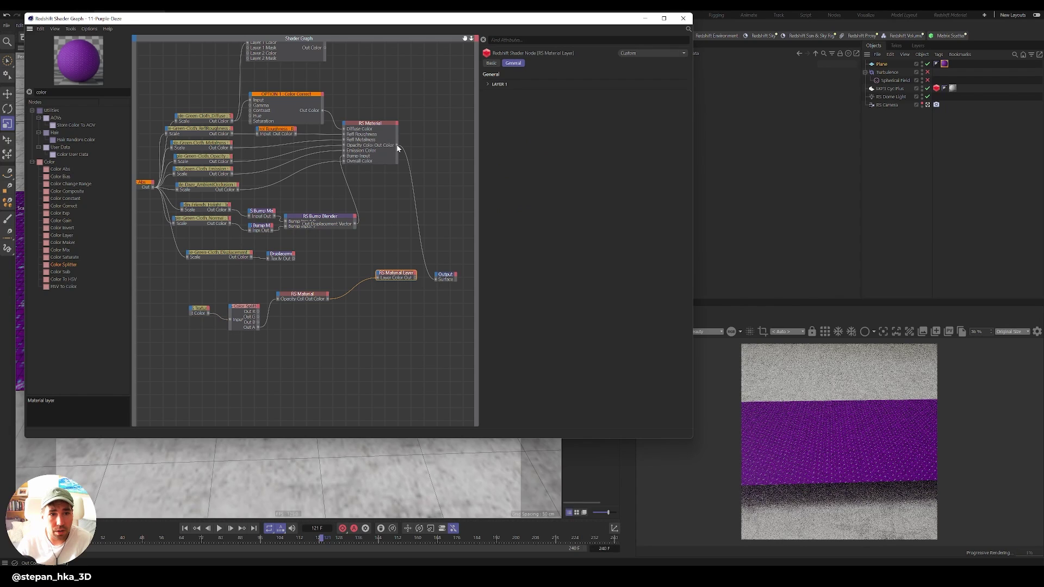
- Connect the original fabric RS Material to the Material Layer's Base Color and feed the Material Layer into the Output surface
drag(397, 146, 379, 276)
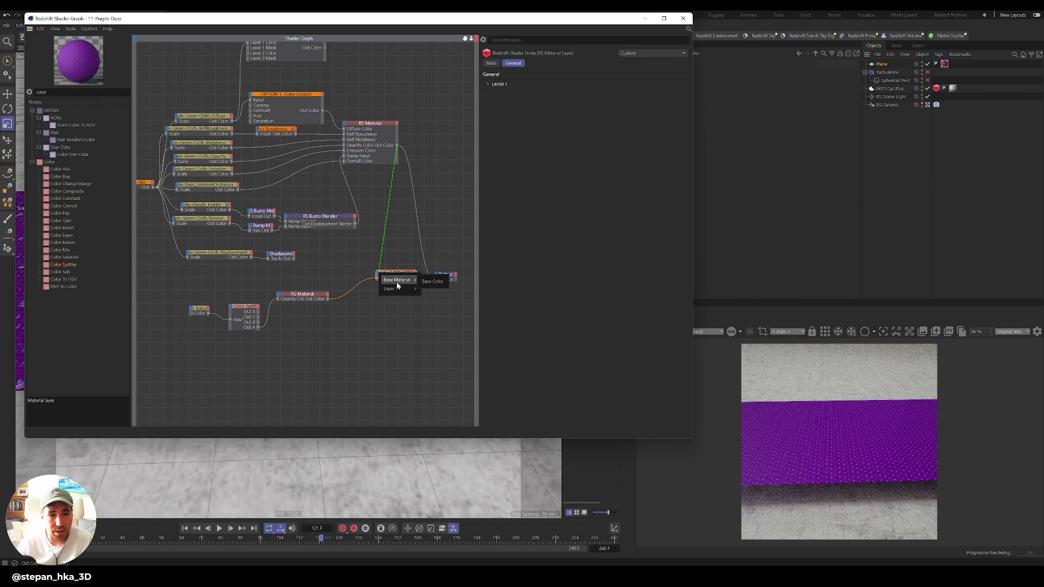
click(427, 280)
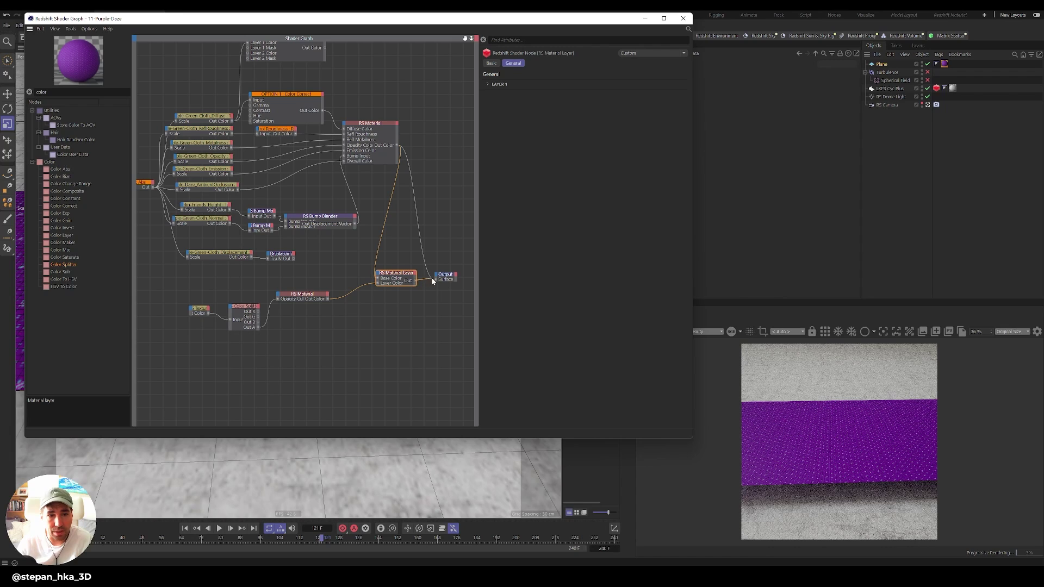
drag(431, 280, 435, 279)
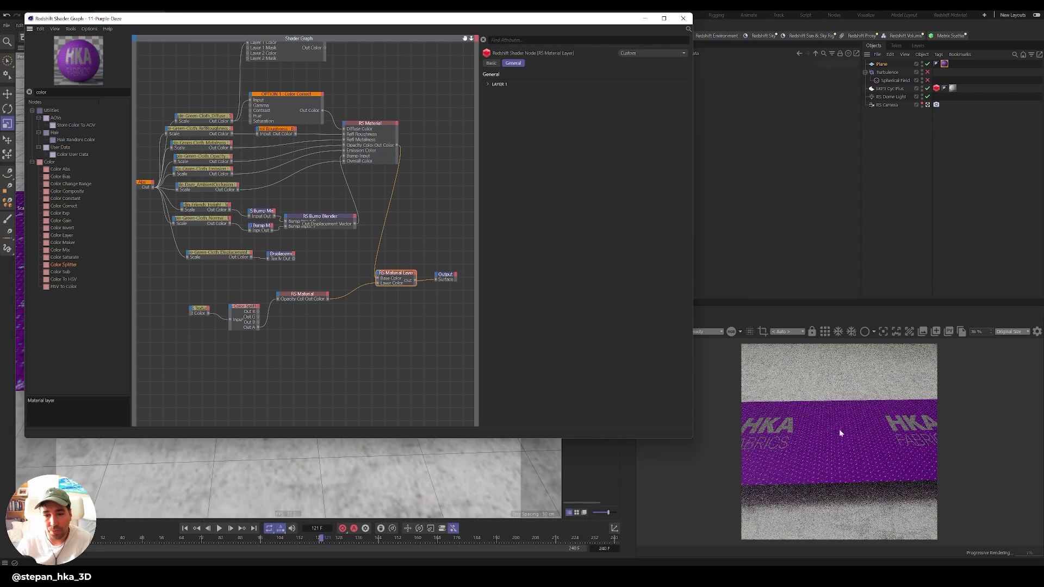
- Disable Wrap U and Wrap V on the logo texture node
click(199, 311)
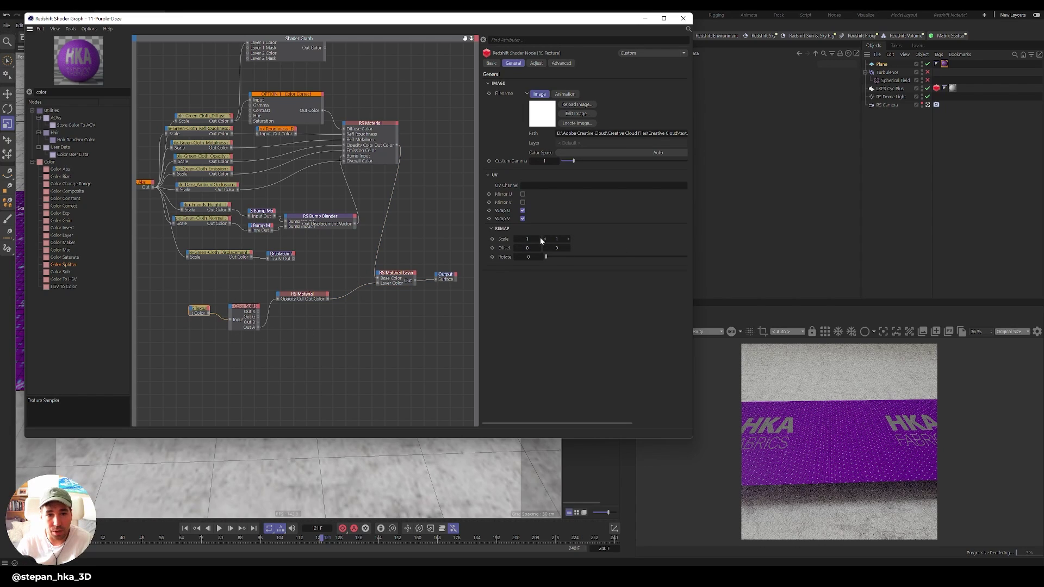
click(522, 210)
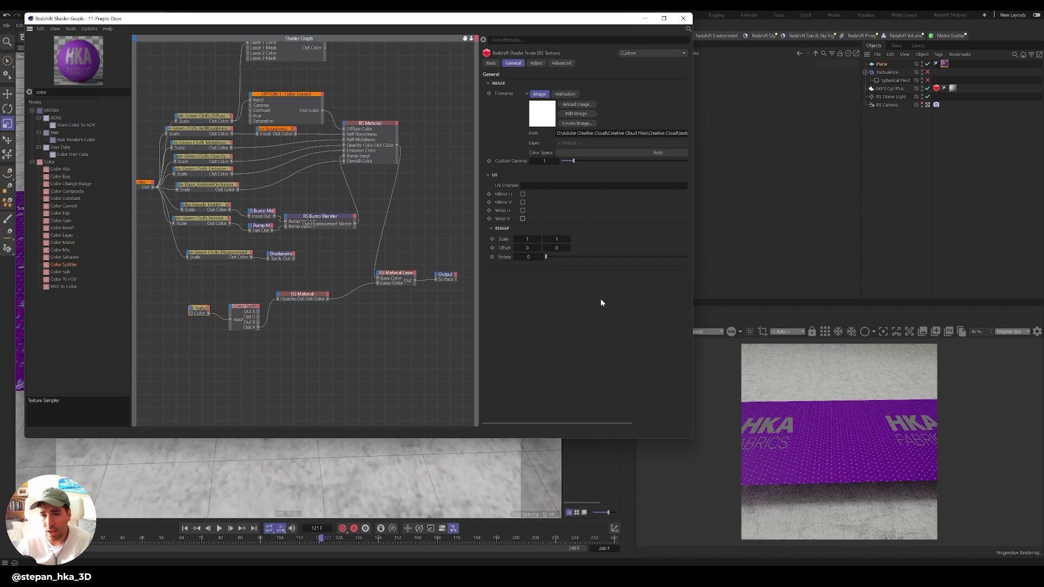
- Try a vertical remap scale of 0.5 on the logo texture and restore it to 1
click(527, 239)
key(Tab)
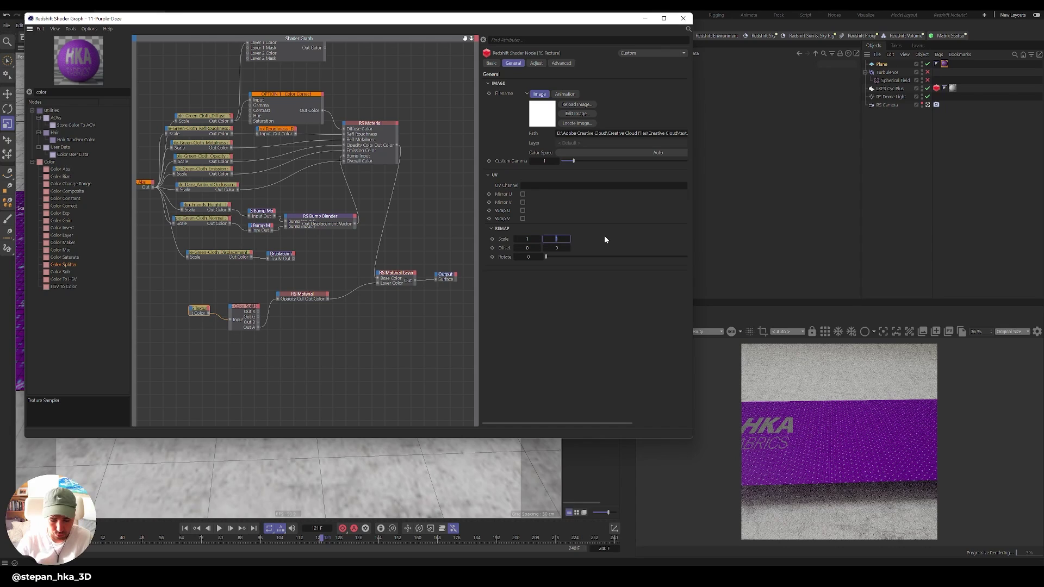
text(0.5)
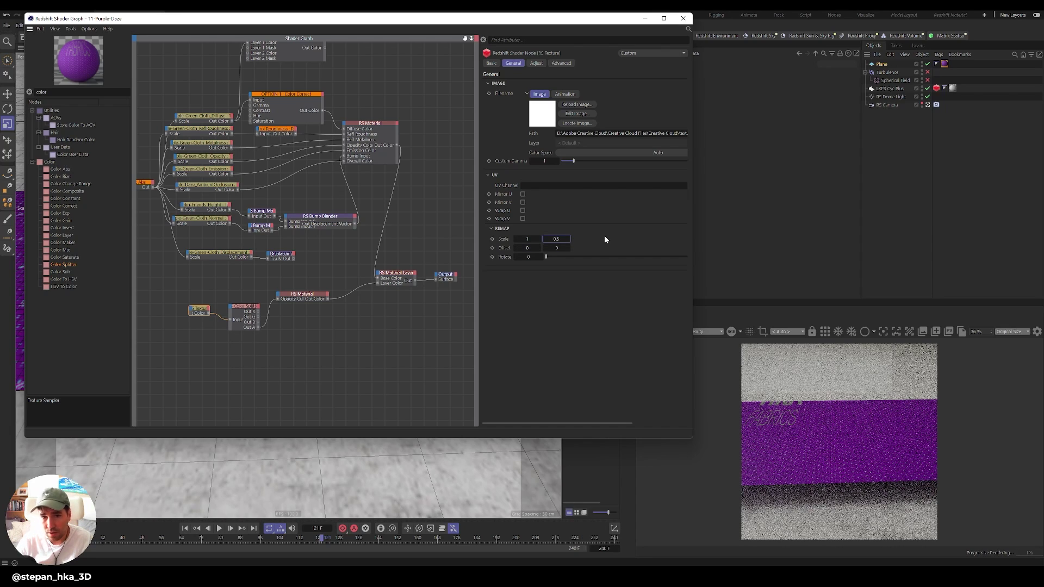
double_click(554, 239)
text(1)
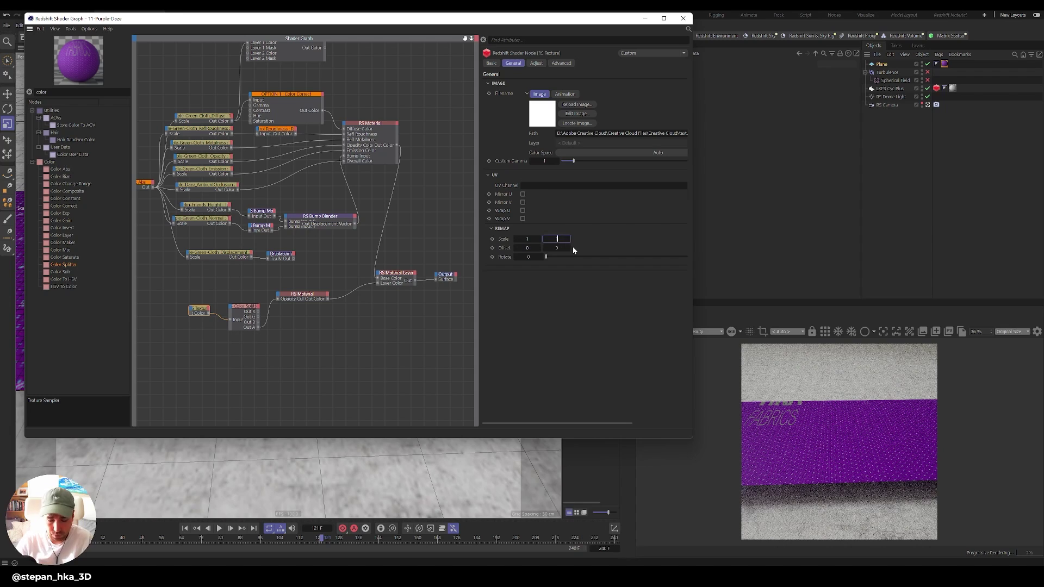
key(Return)
- Set the logo texture's horizontal remap scale to 0.5
double_click(528, 239)
text(0.5)
key(Return)
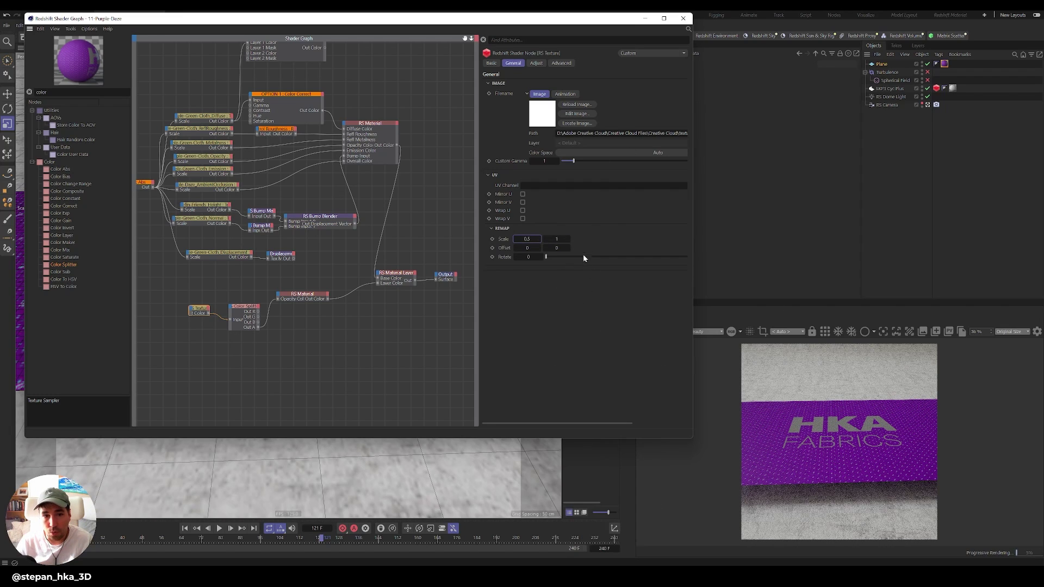
- Set the diffuse color of the logo's RS Material to pure red (RGB 255, 0, 0)
click(302, 294)
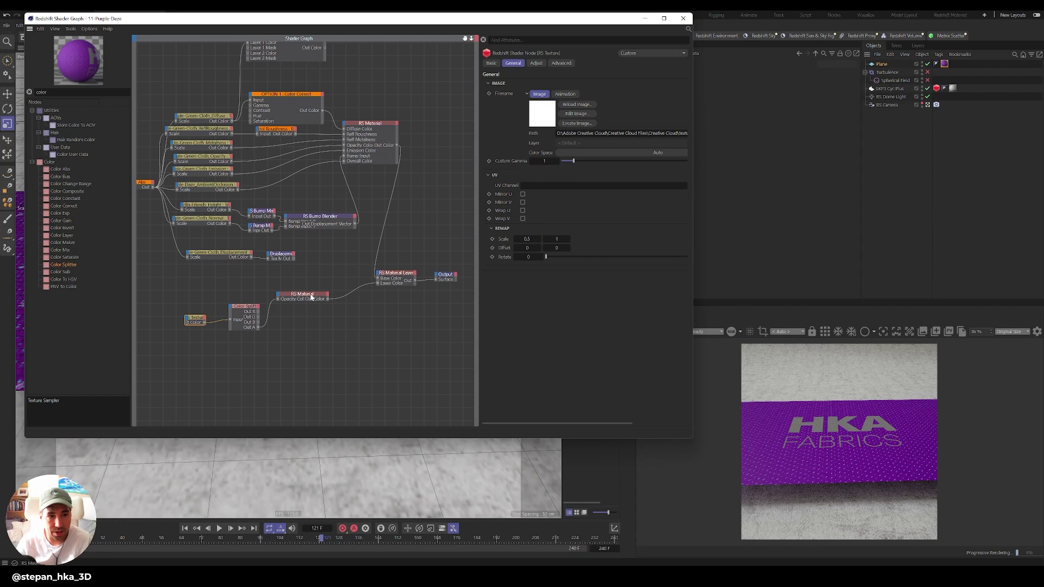
click(530, 101)
click(508, 143)
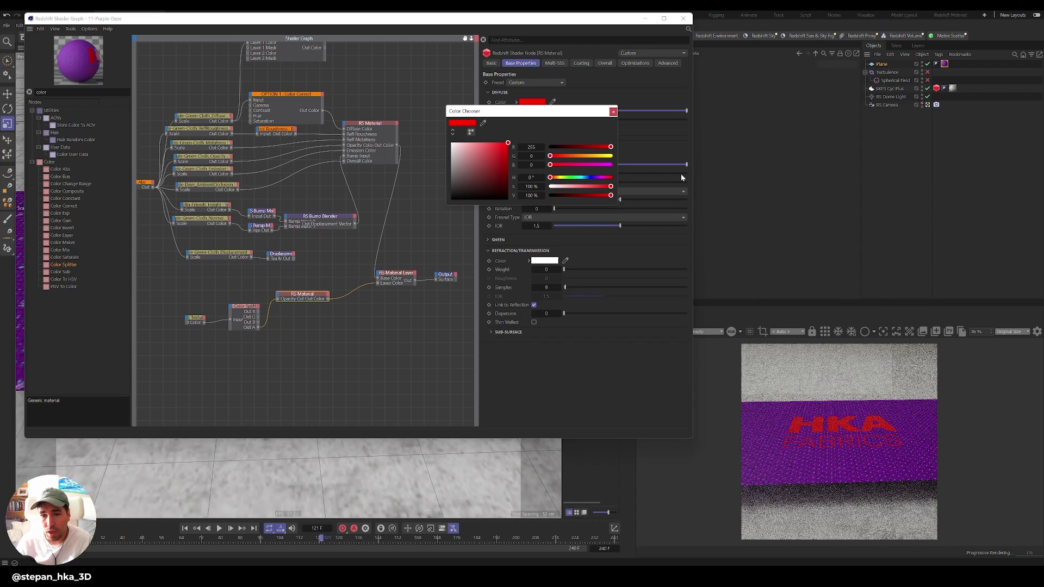
click(613, 112)
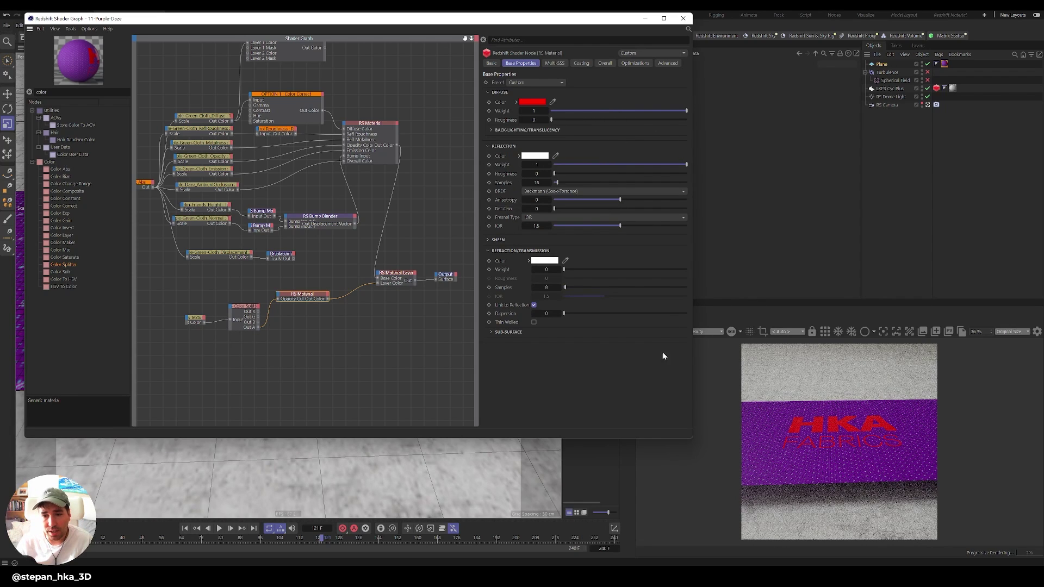
- Bring 18-Gumroad_Diffuse.jpg and 18-Gumroad_RefRoughness.jpg from the 18-Gumroad fabric texture folder into the shader graph without copying them to the project
key(alt+Tab)
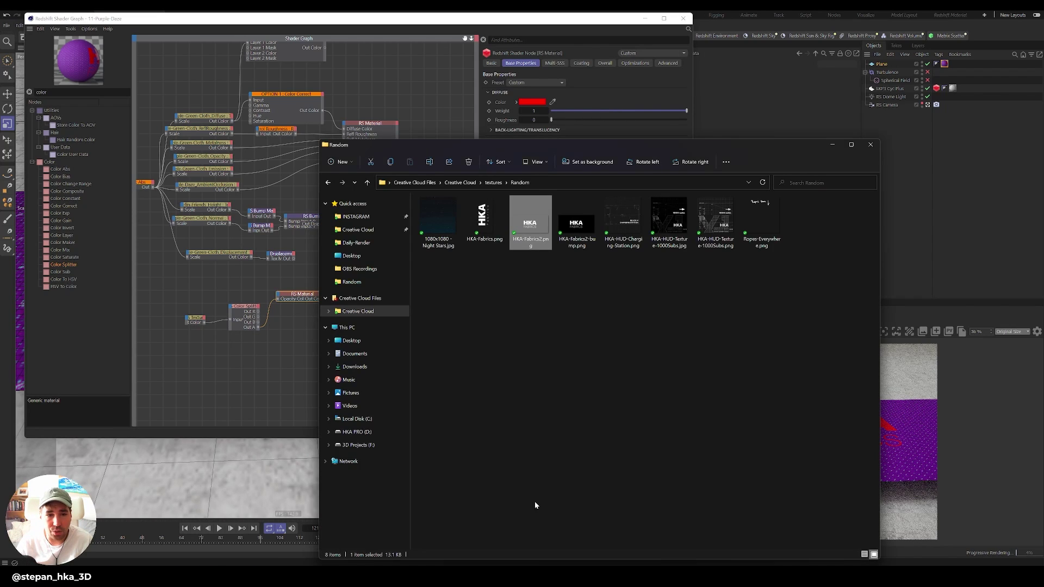
click(357, 432)
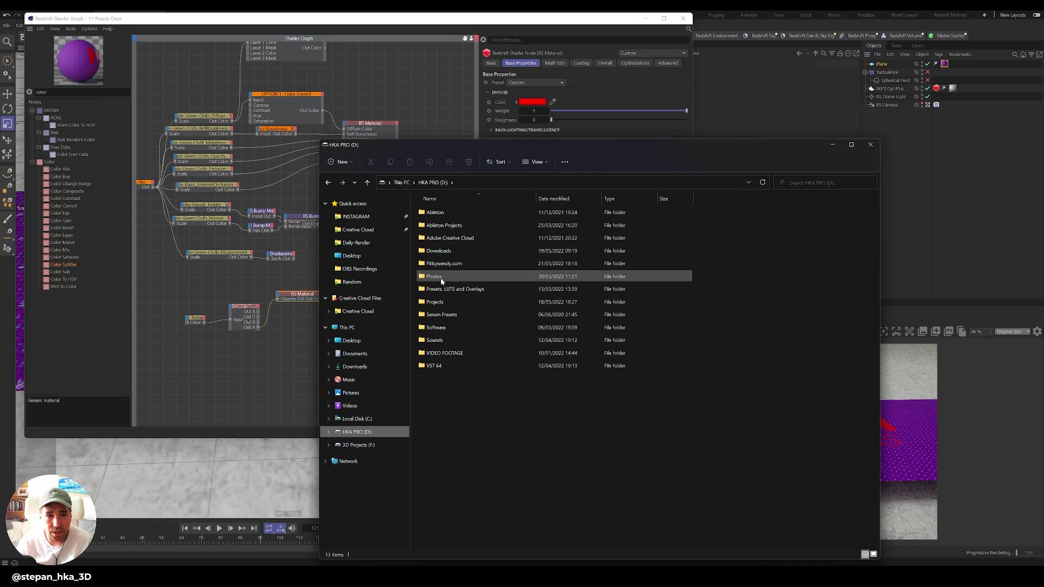
double_click(435, 301)
double_click(446, 429)
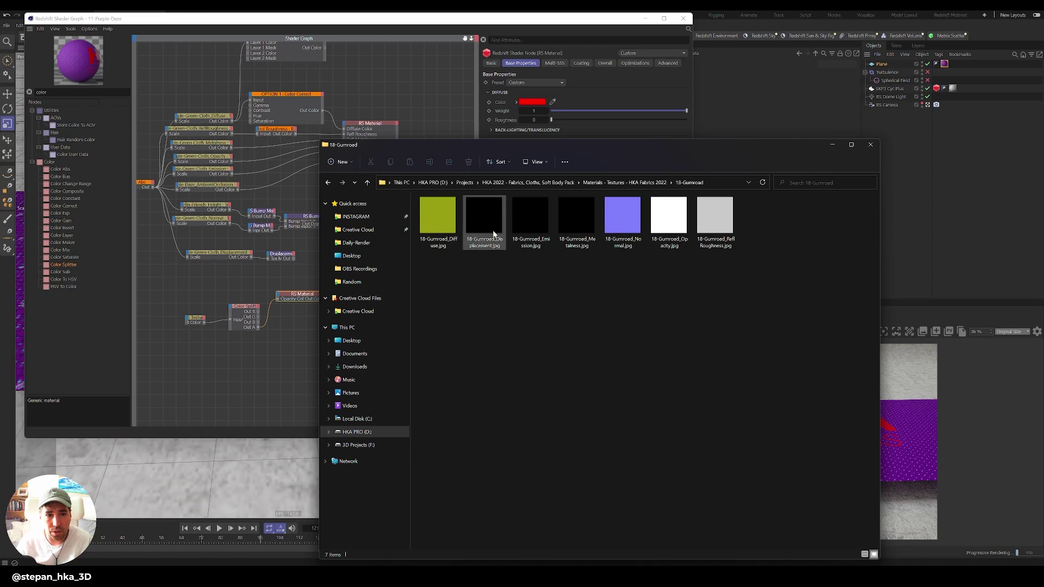
click(434, 220)
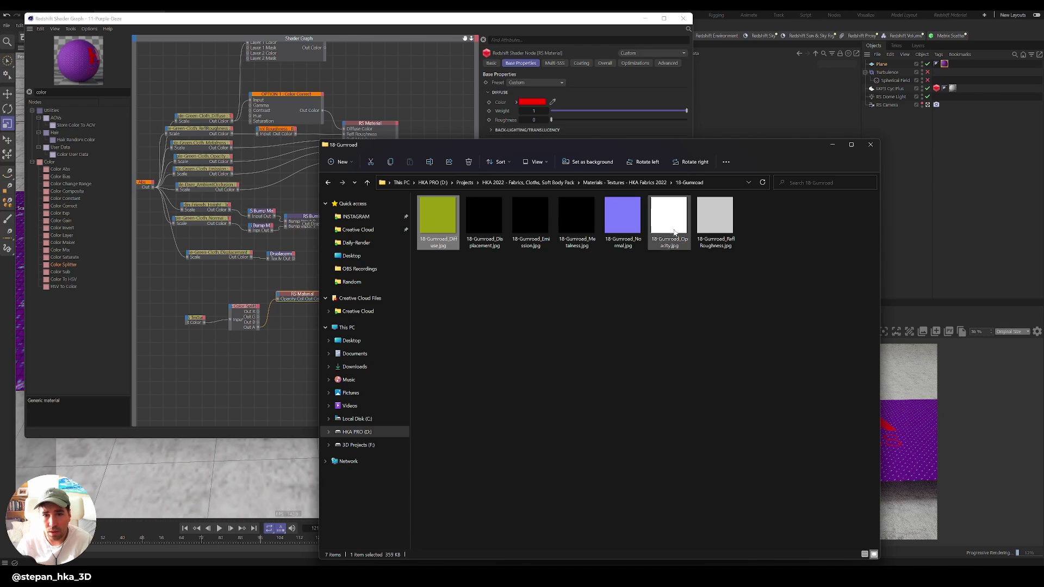
drag(723, 223, 256, 341)
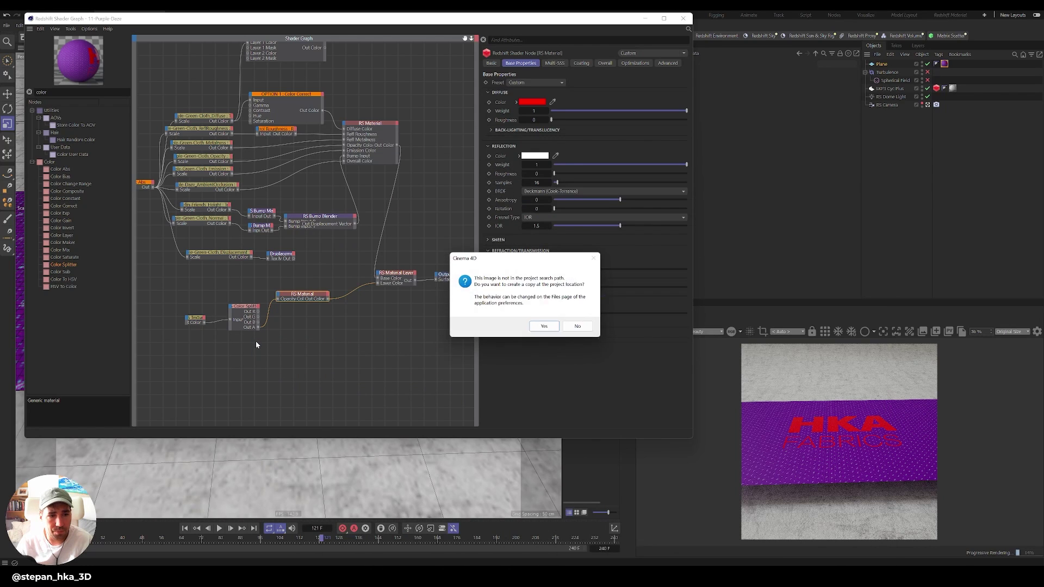
click(578, 327)
- Connect the 18-Gumroad diffuse texture to the Diffuse Color input of the logo's RS Material
drag(278, 296, 315, 307)
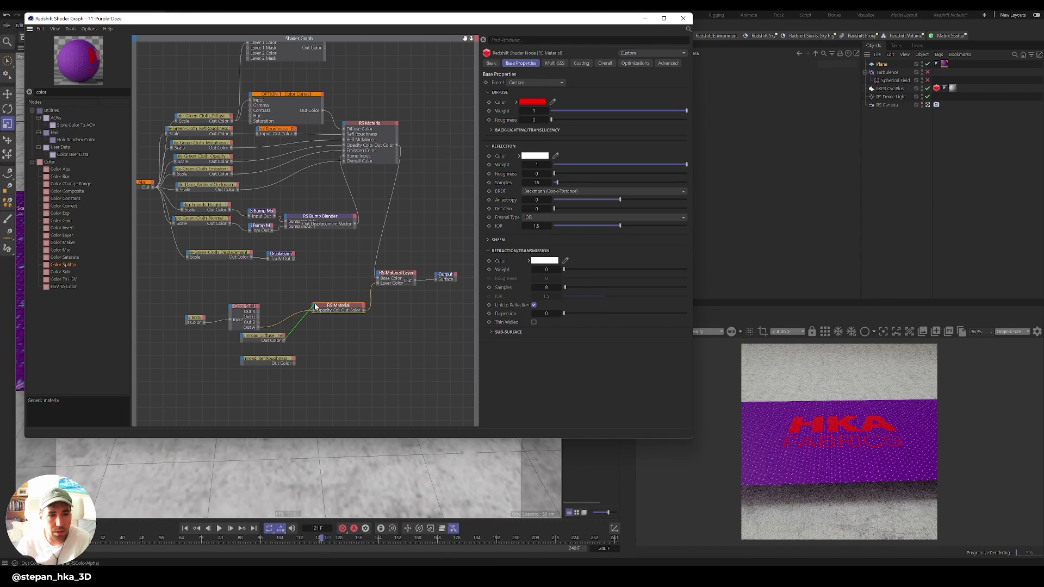
click(315, 308)
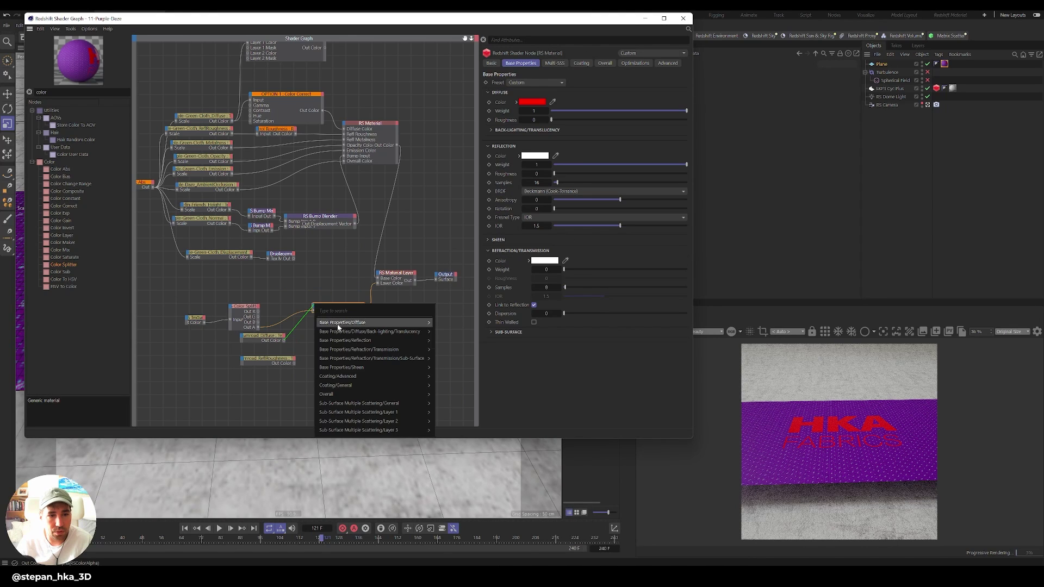
mouse_move(395, 324)
click(440, 324)
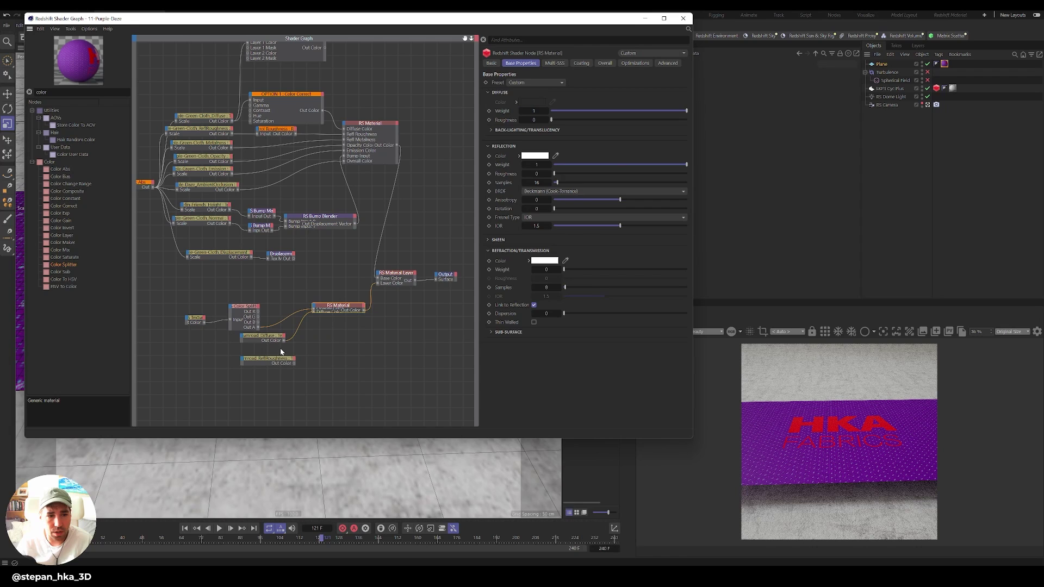
- Connect the 18-Gumroad roughness texture to the Refl Roughness input of the logo's RS Material and place the two texture nodes close together
drag(292, 362, 314, 304)
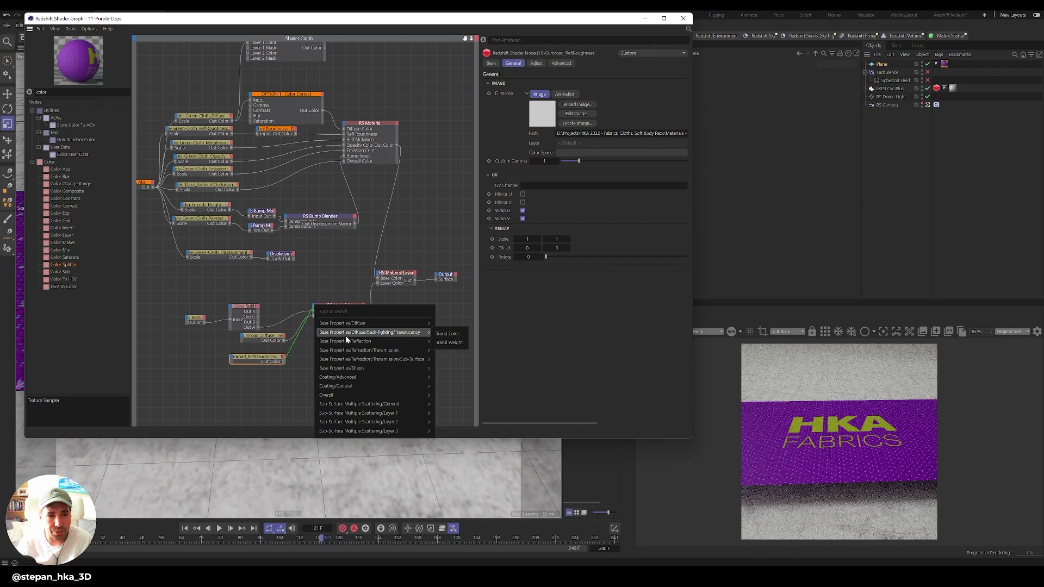
mouse_move(356, 341)
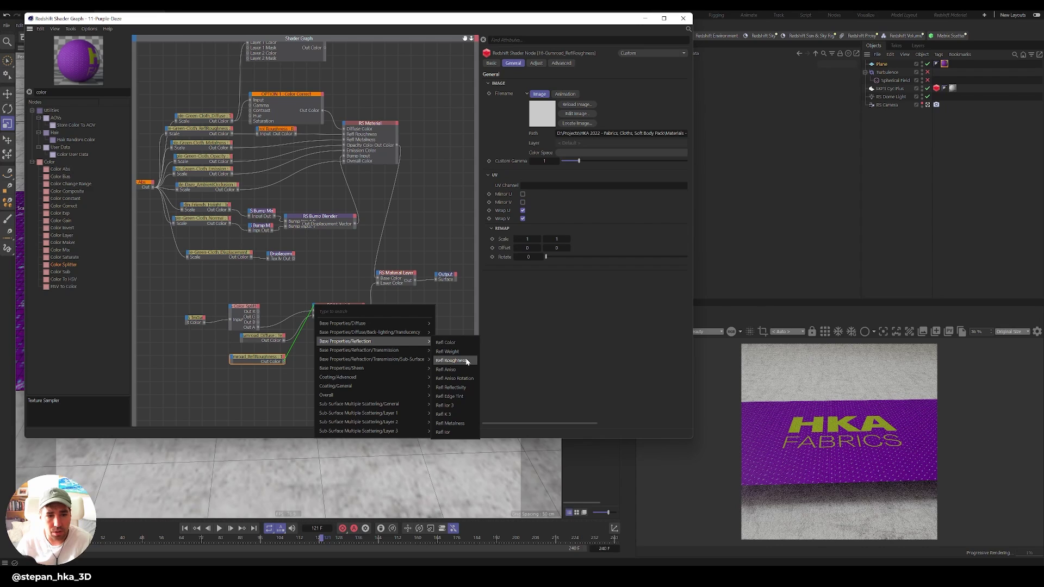
click(451, 360)
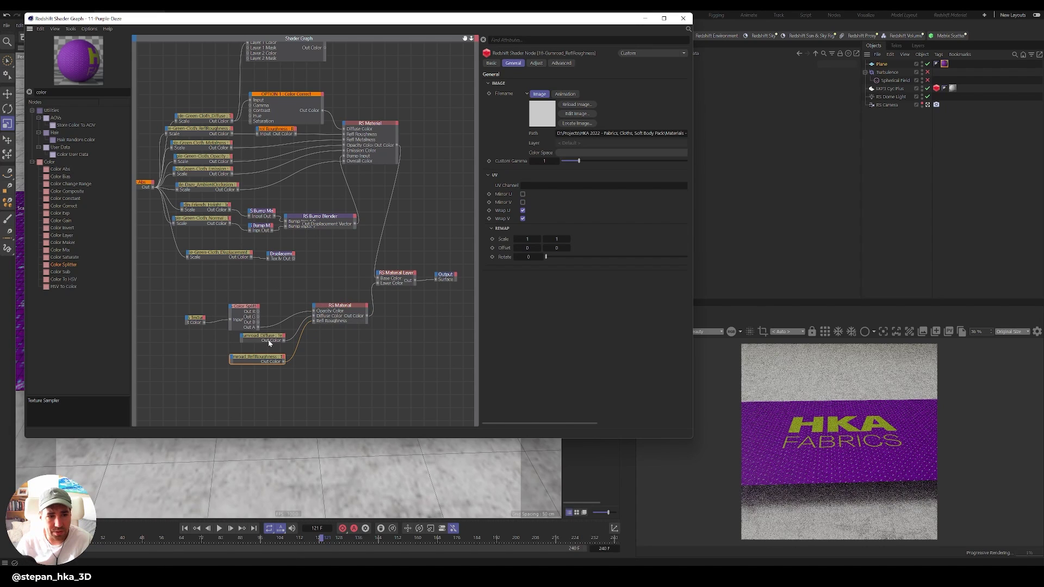
drag(270, 339, 273, 349)
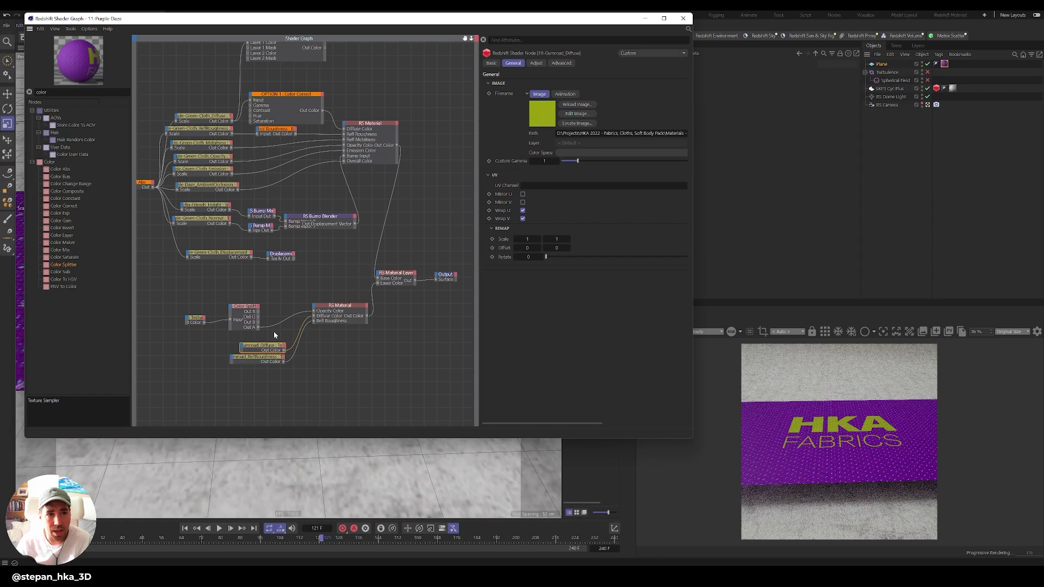
- Lower the Saturation Scale of the base fabric's Color Correct node to about 0.059 and close the shader graph
click(278, 96)
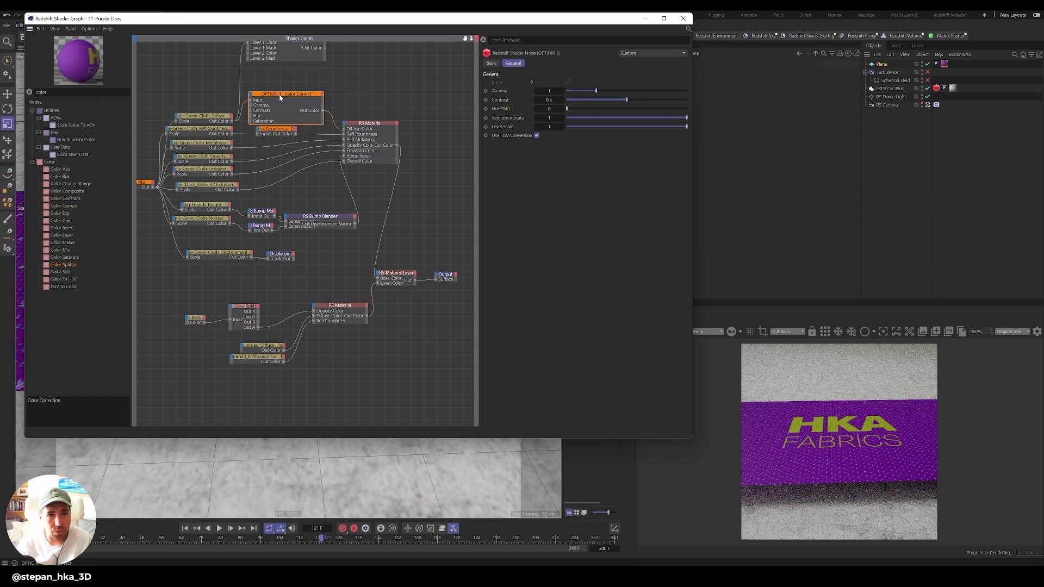
drag(586, 117, 572, 117)
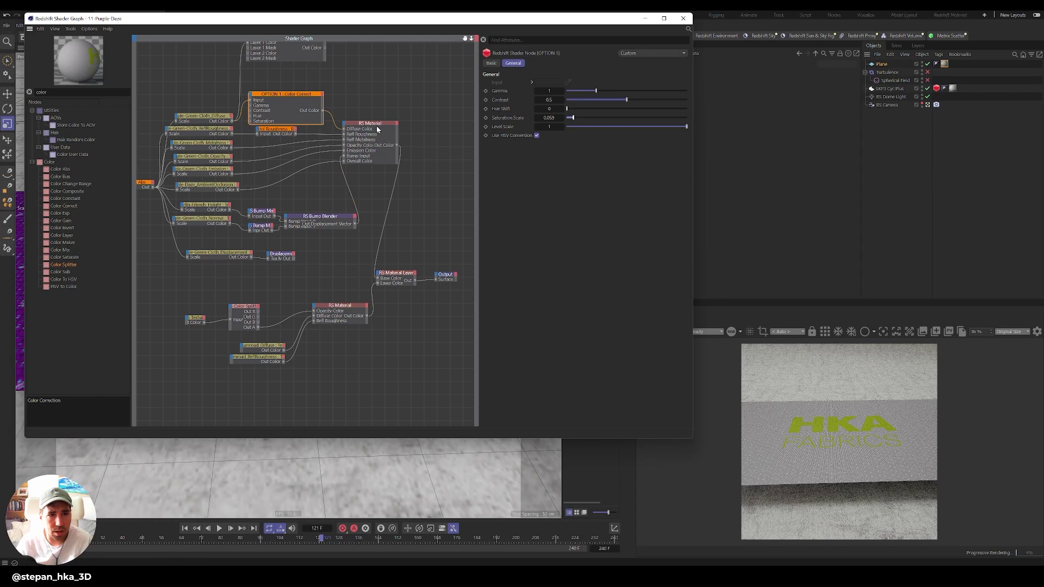
click(683, 18)
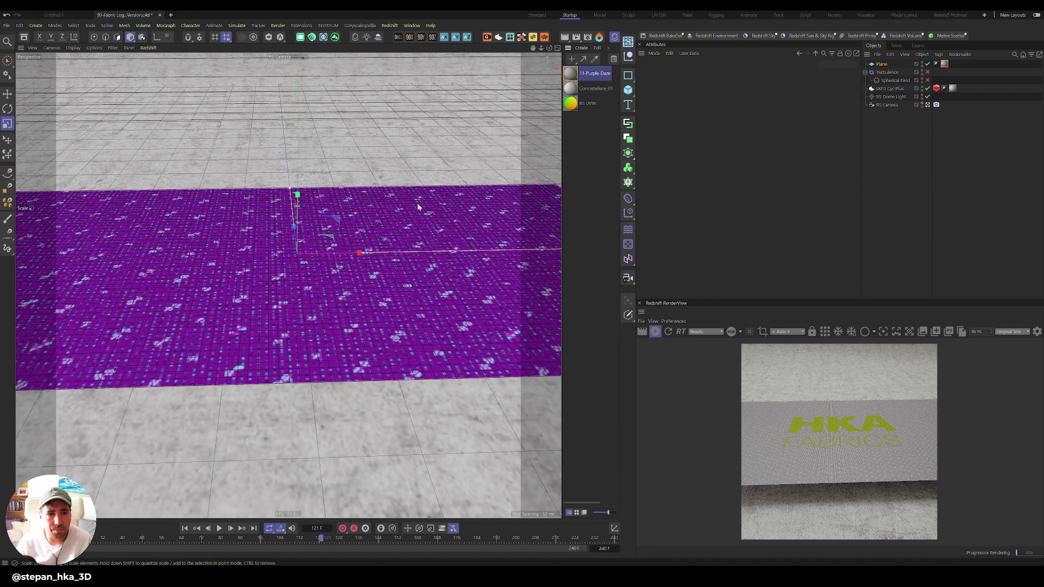
- Reopen the plane material's shader graph and move the logo's texture and Color Splitter nodes further from its RS Material
scroll(318, 243, up, 4)
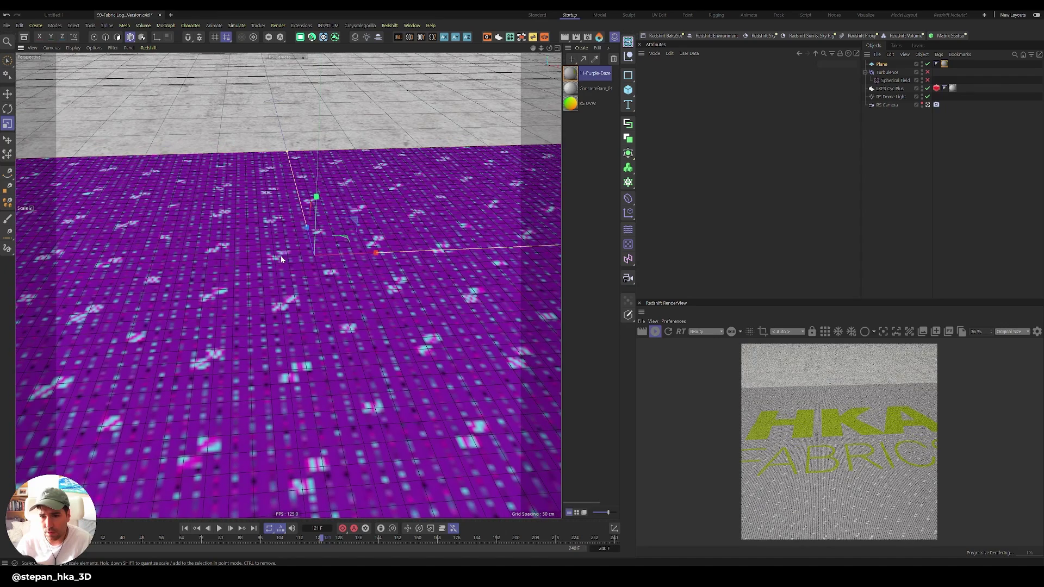
scroll(803, 428, up, 5)
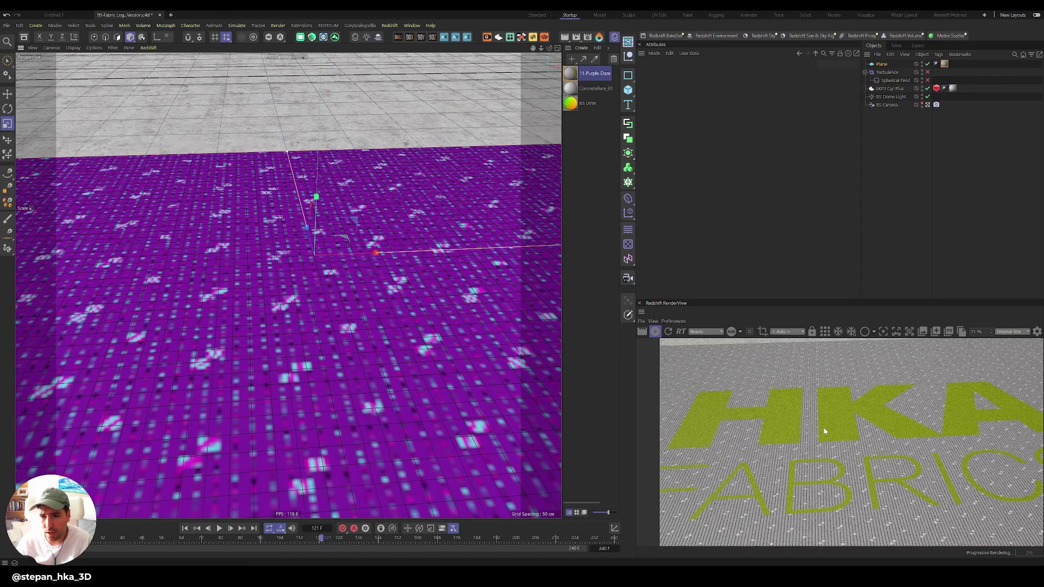
scroll(823, 430, down, 2)
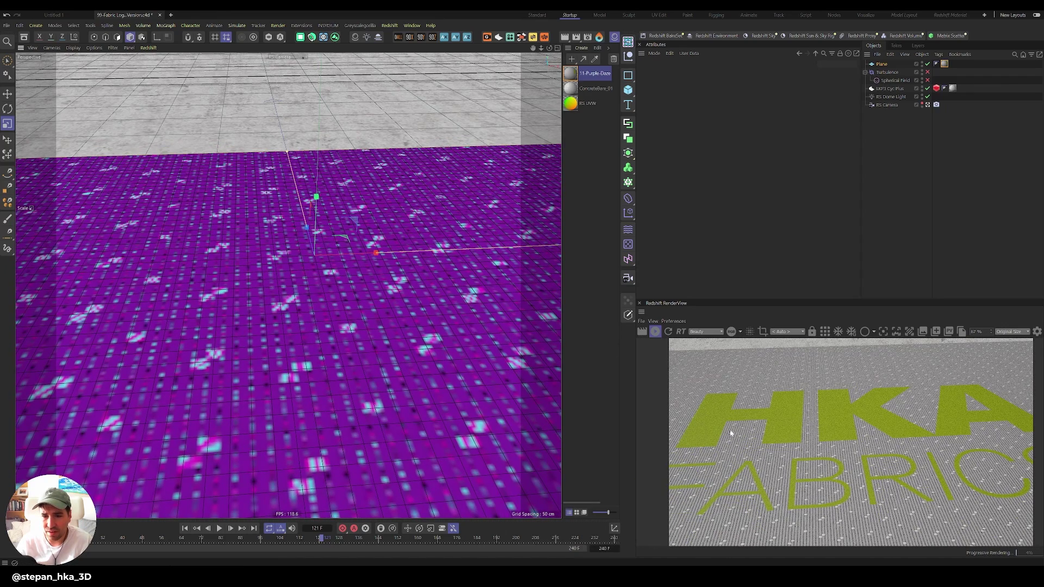
click(944, 64)
click(741, 144)
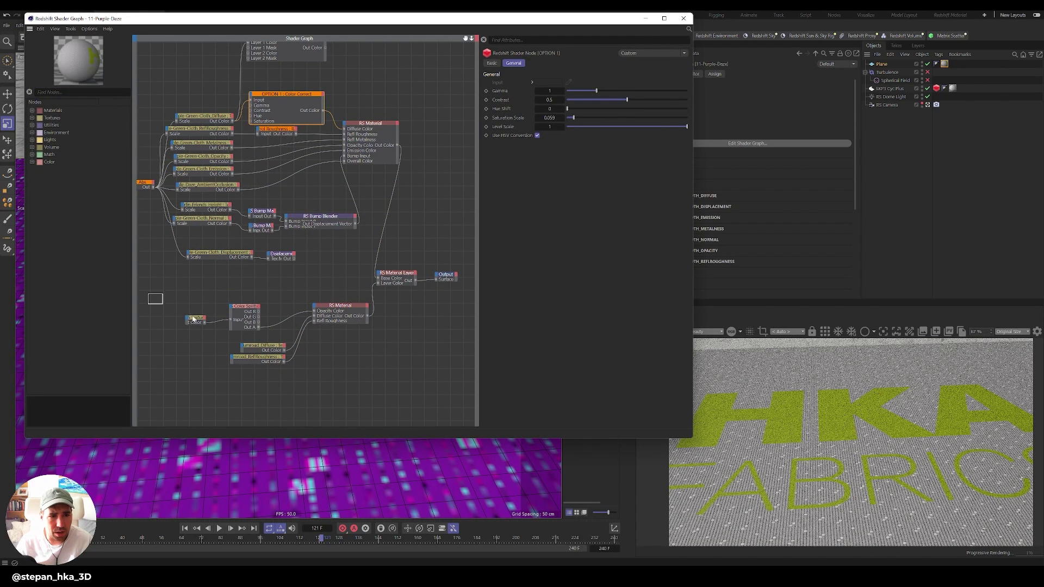
drag(148, 294, 259, 343)
drag(245, 308, 241, 303)
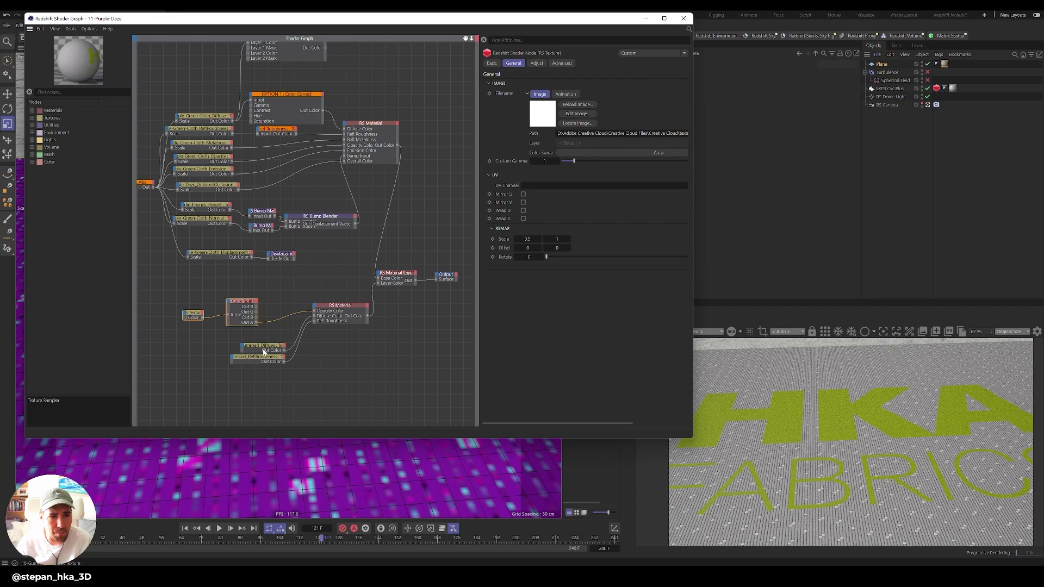
drag(273, 334, 255, 349)
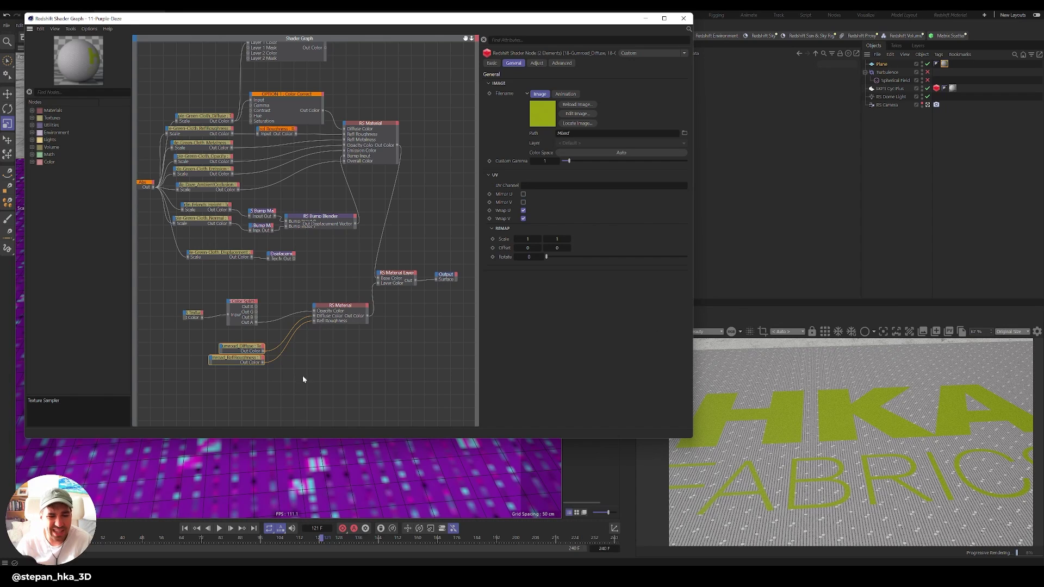
- Preview HKA-Fabrics2-bump.png from the textures/Random folder and bring it into the shader graph without copying it to the project
key(alt+Tab)
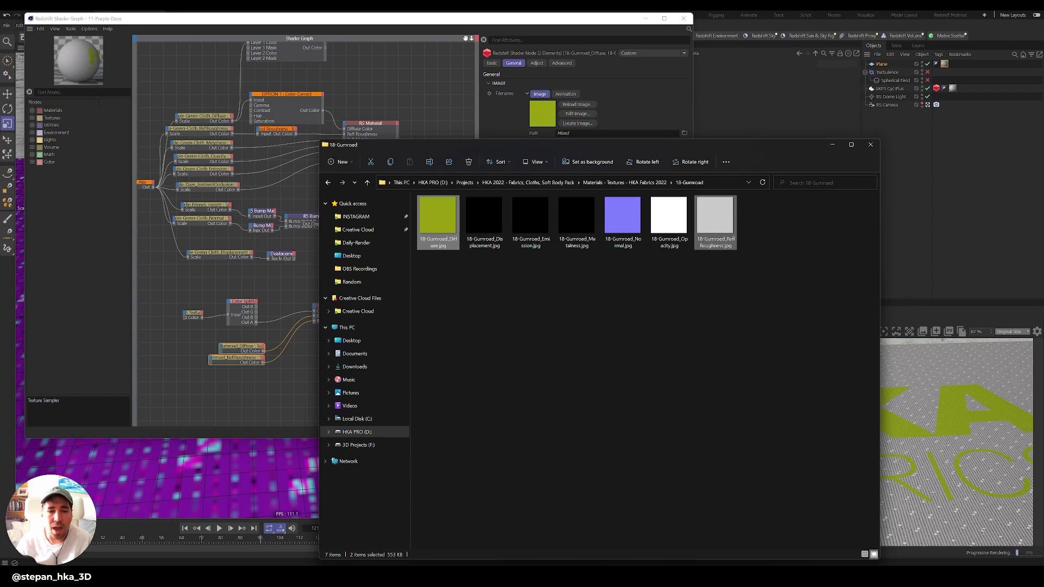
click(358, 311)
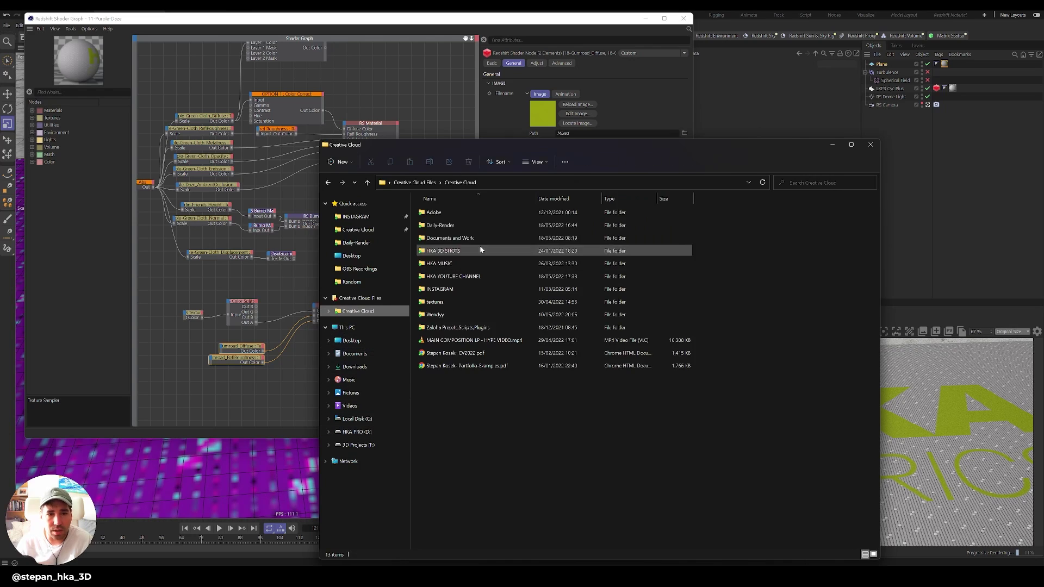
double_click(451, 302)
double_click(456, 226)
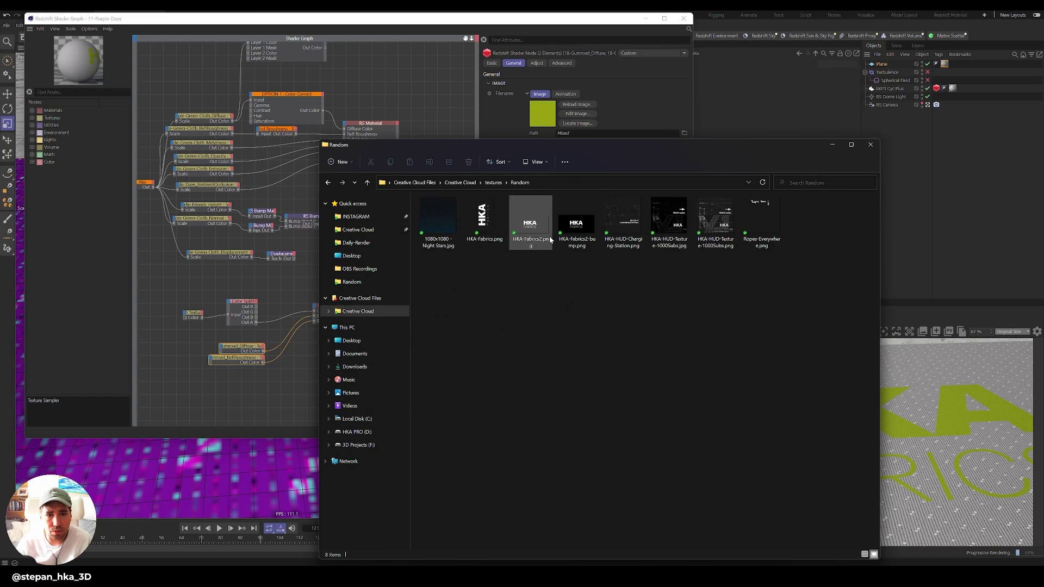
double_click(576, 223)
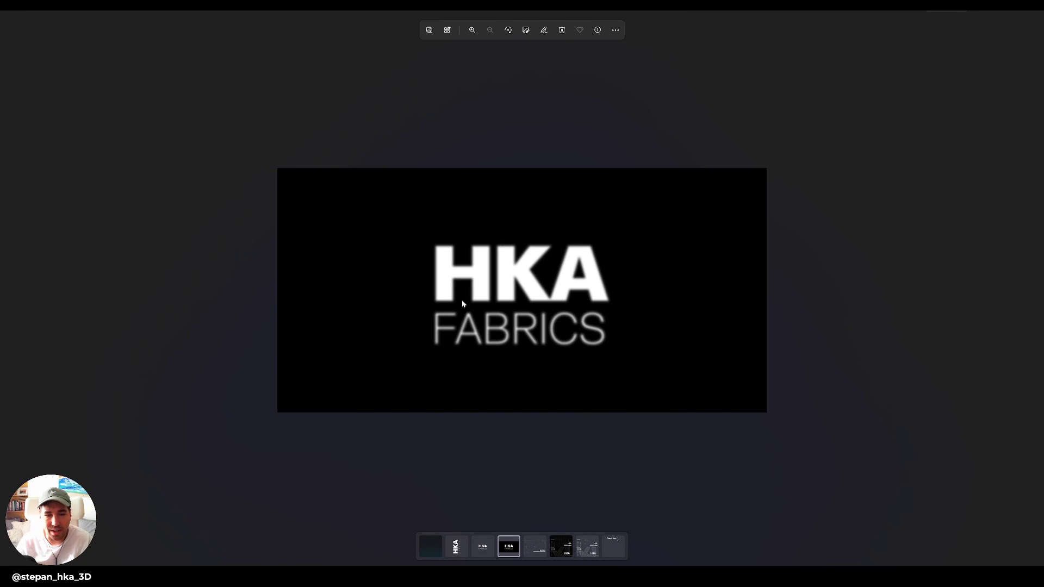
key(Escape)
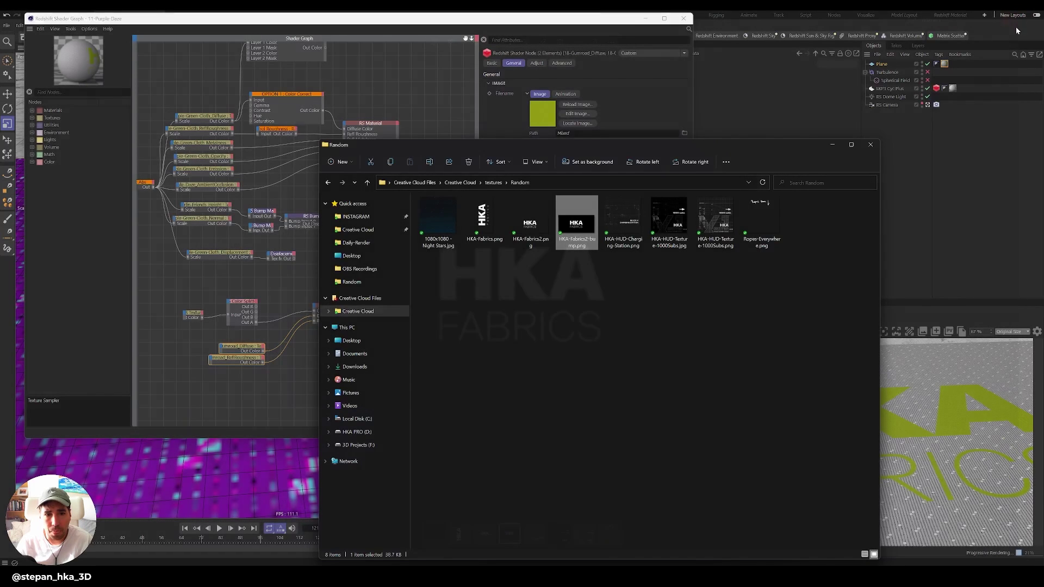
drag(562, 251, 312, 363)
click(576, 325)
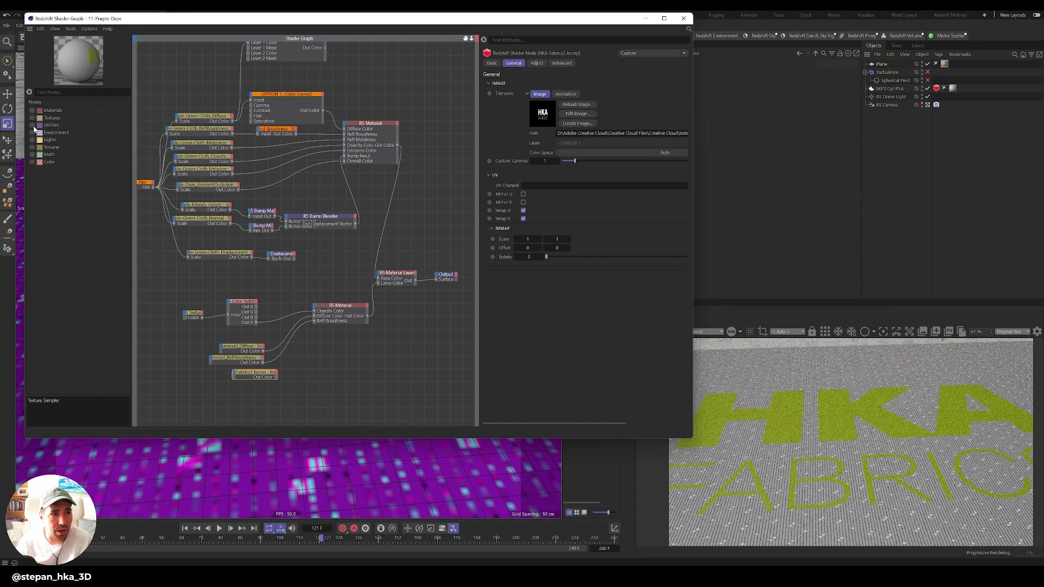
- Add a Bump Map node fed by the HKA-Fabrics2-bump texture and connect it to the Bump Input of the logo's RS Material
click(32, 126)
click(38, 147)
drag(67, 162, 292, 371)
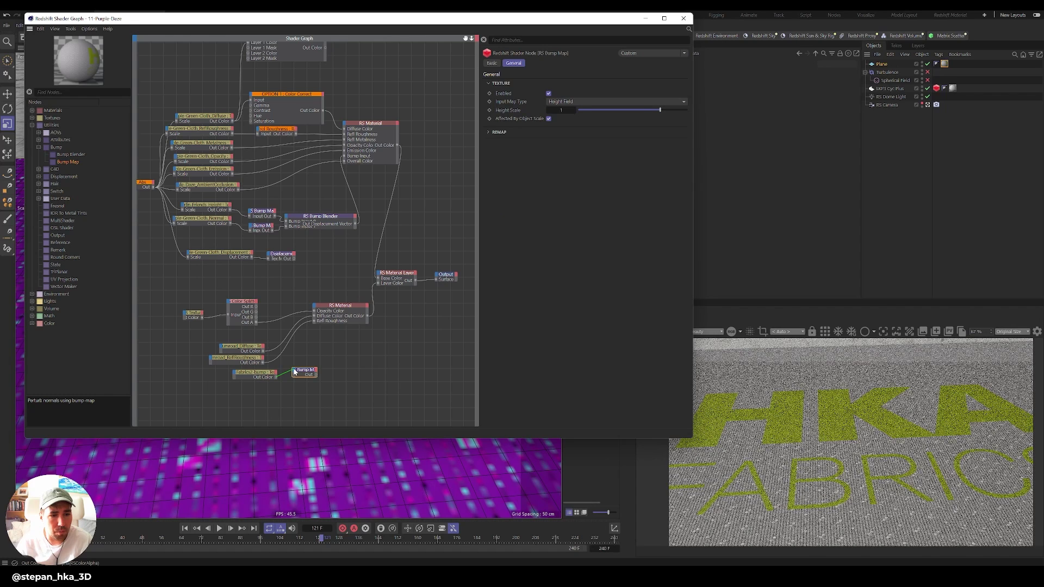
mouse_move(307, 384)
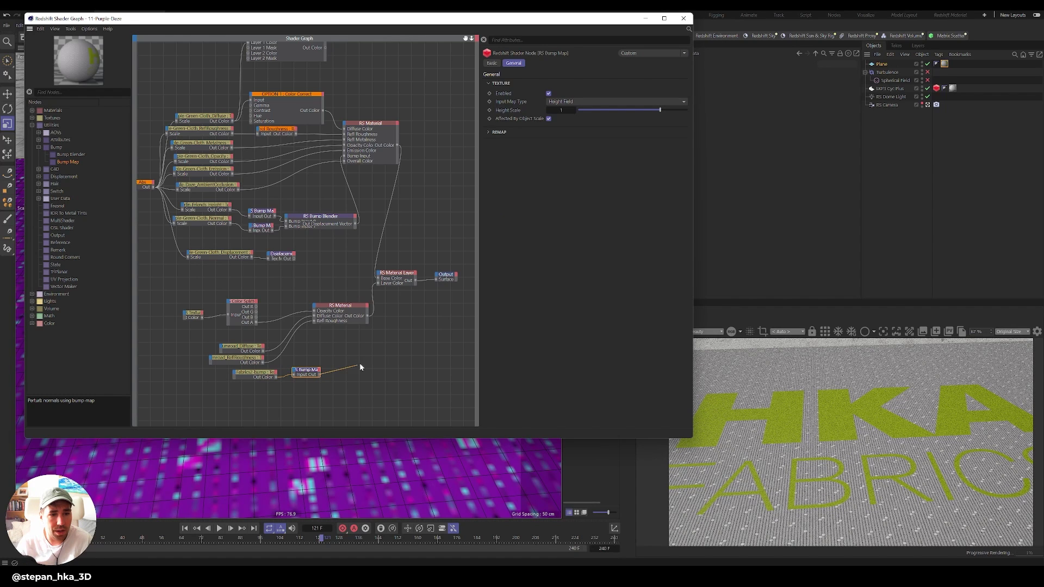
drag(360, 365, 314, 309)
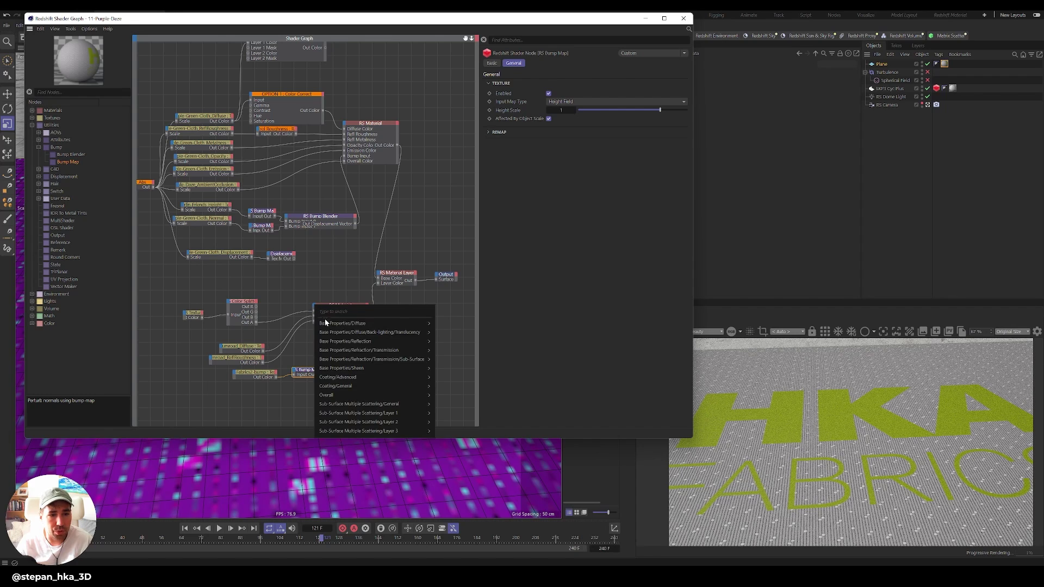
mouse_move(419, 396)
click(451, 423)
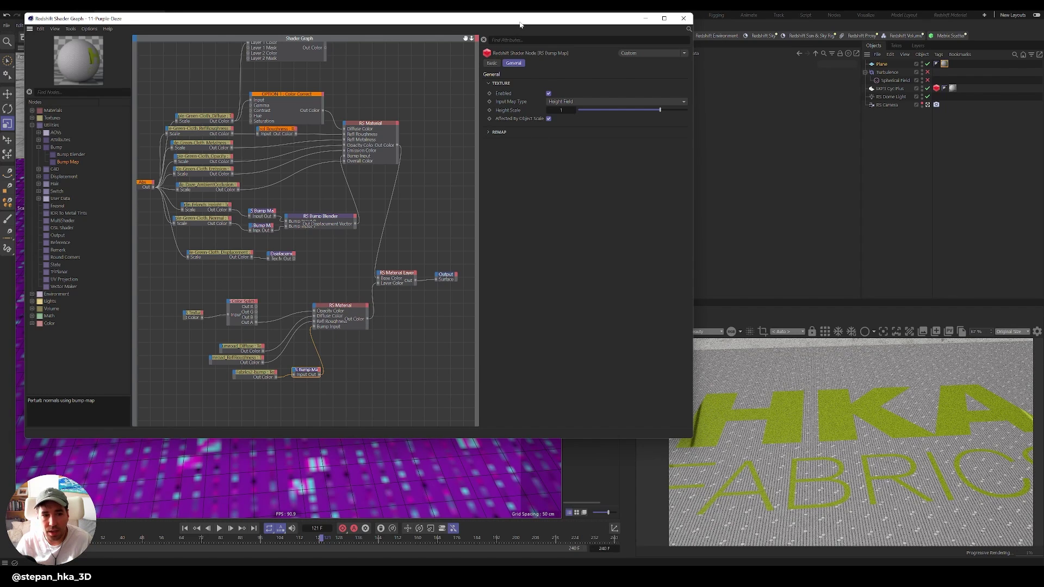
- Set the horizontal remap scale of the HKA-Fabrics2-bump texture to 0.5
drag(521, 24, 451, 35)
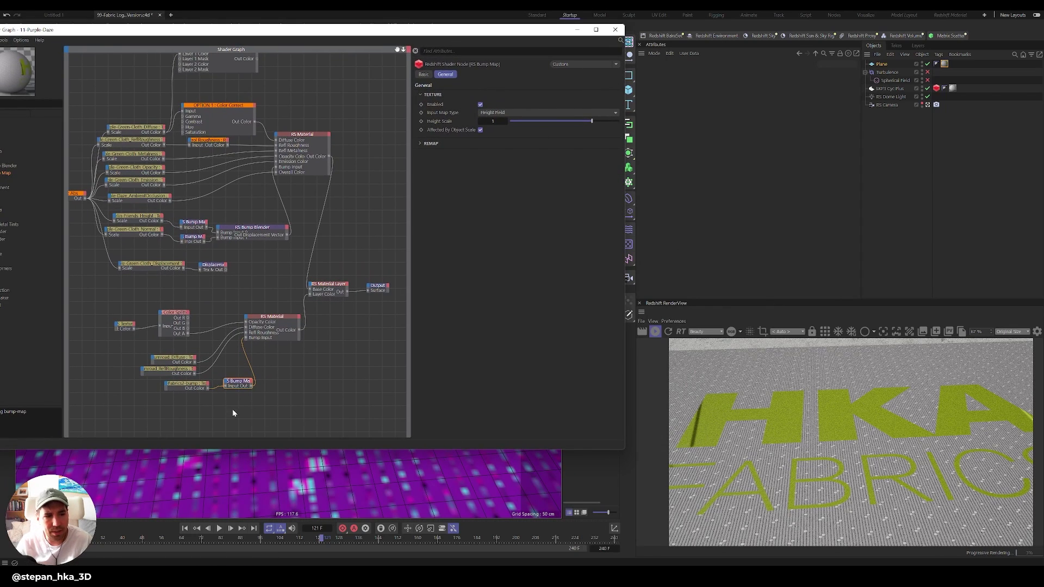
drag(201, 386, 194, 393)
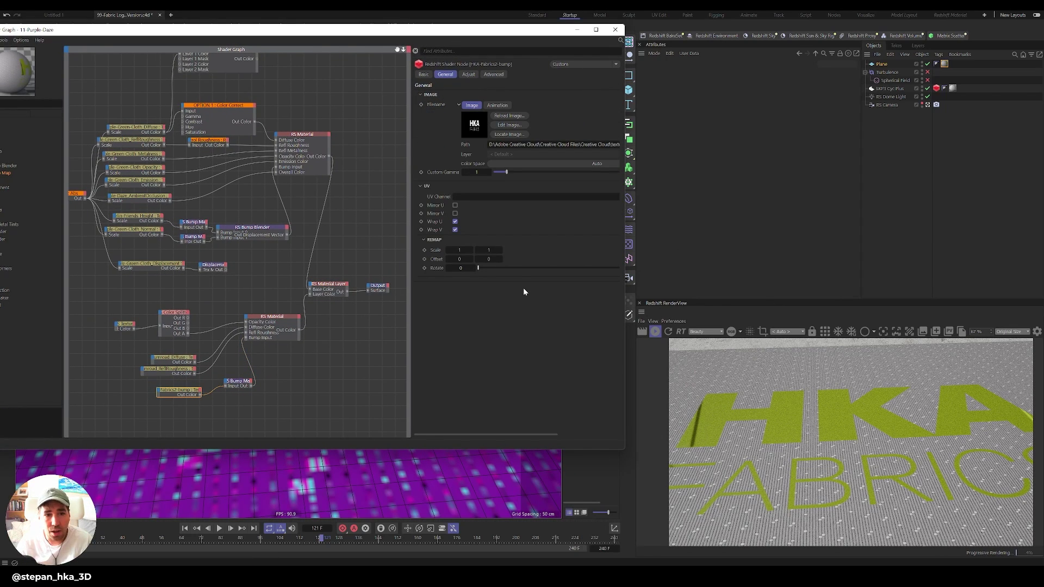
click(460, 250)
text(0)
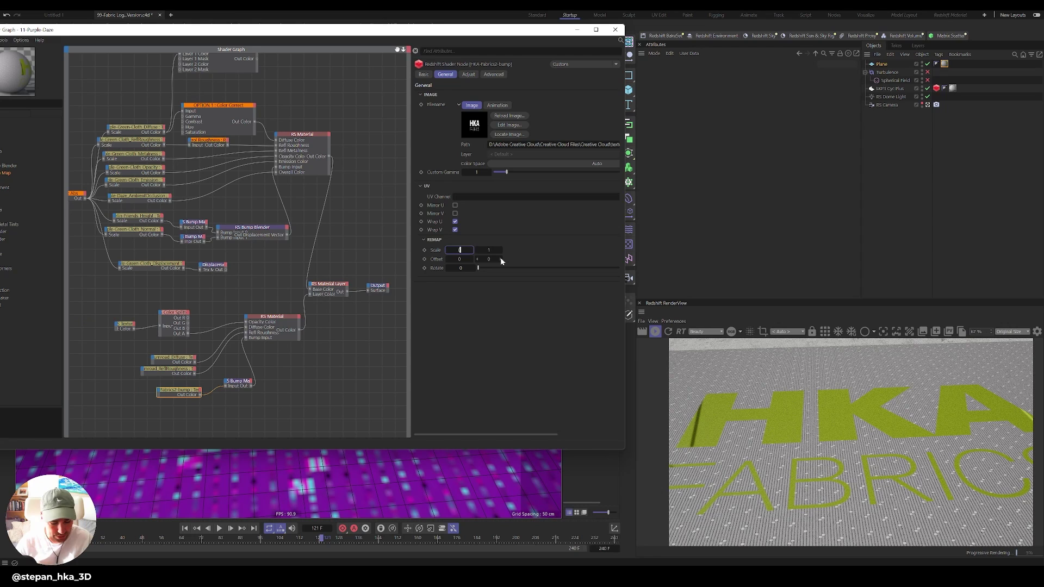
text(.5)
key(Return)
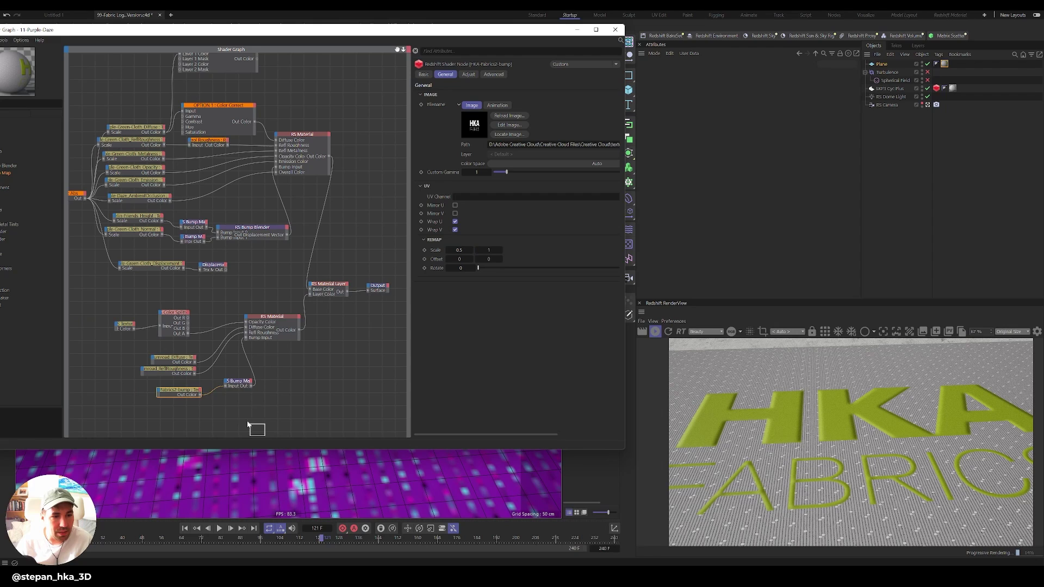
- Set the height scale of the Bump Map node feeding the logo's RS Material to 0.2
click(242, 386)
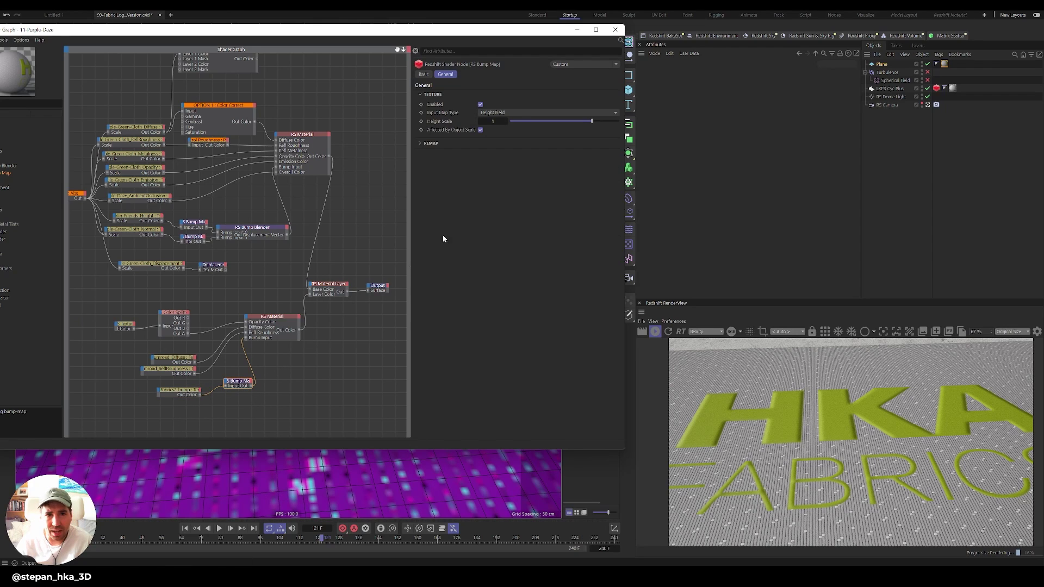
click(485, 122)
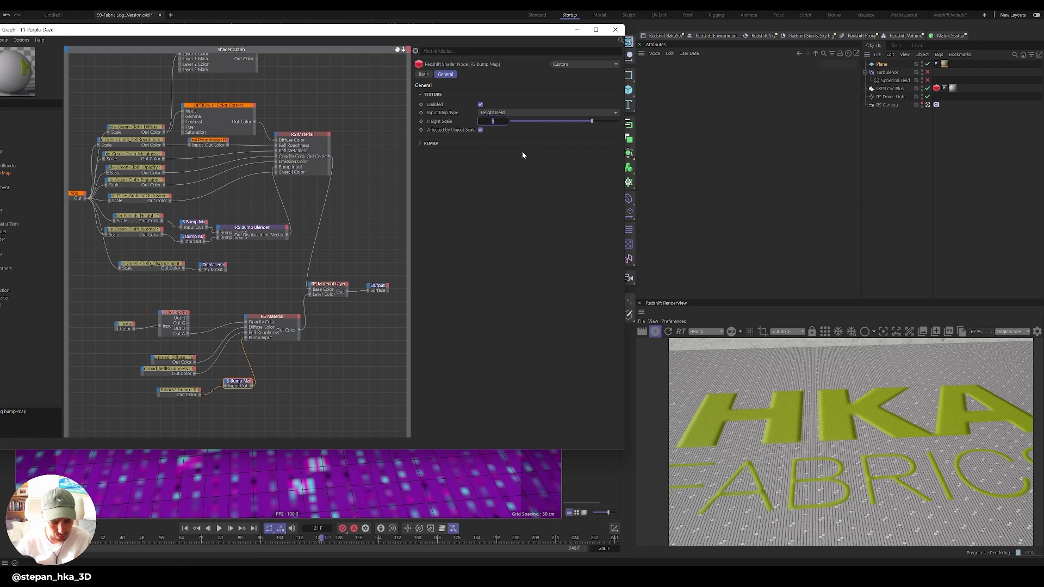
text(0.2)
key(Return)
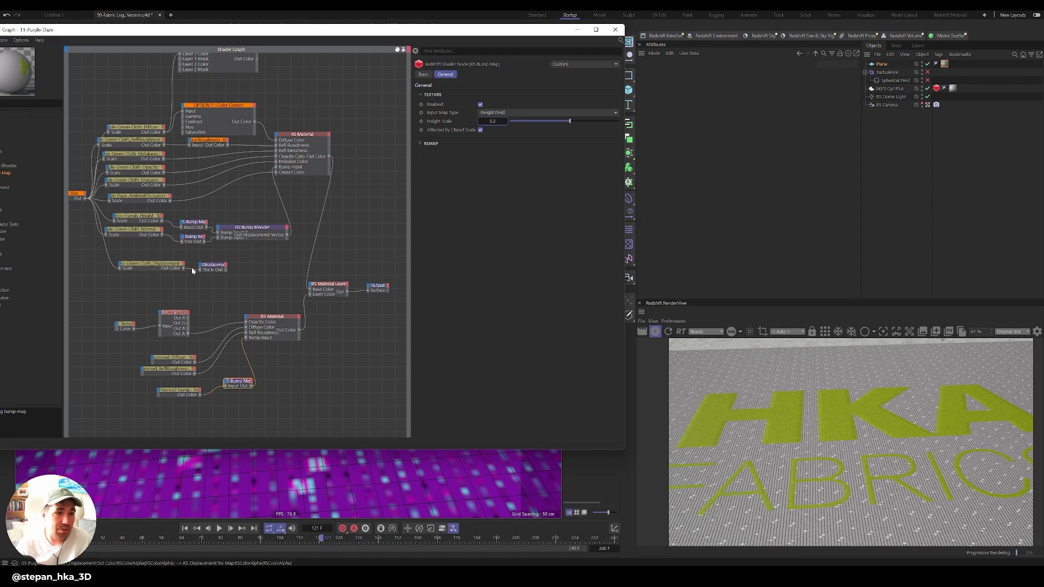
- Duplicate the fabric's RS Bump Blender node and place the copy beside the logo's Bump Map node
click(194, 240)
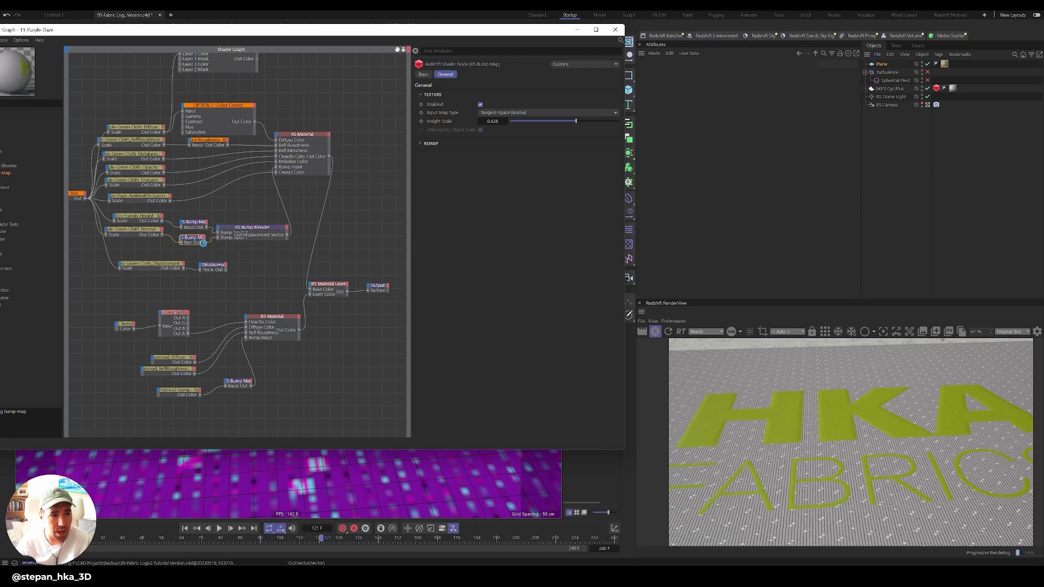
drag(204, 32, 294, 18)
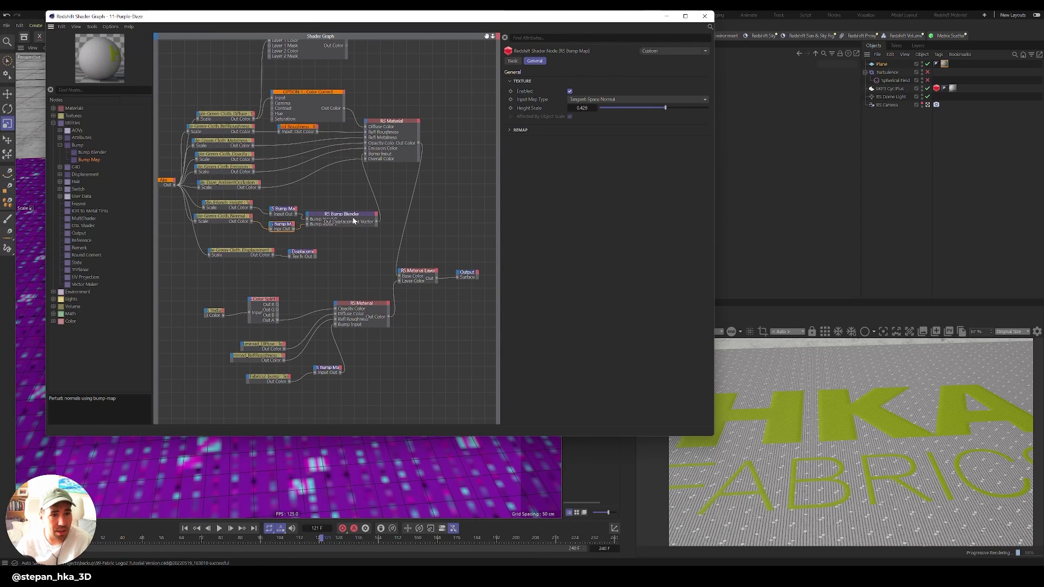
ctrl+drag(346, 225, 408, 373)
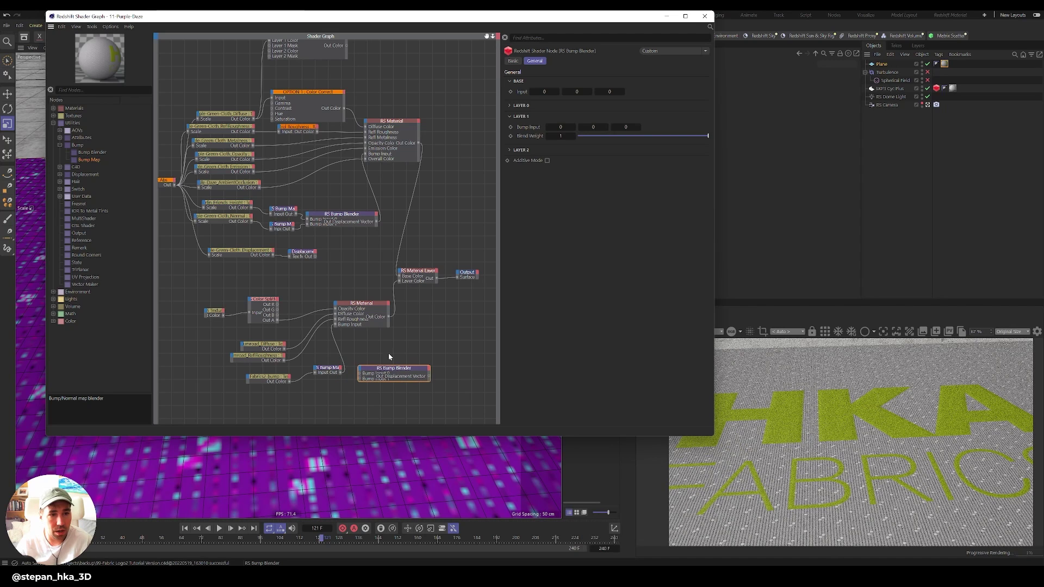
- Connect the fabric's normal Bump Map to the copied blender's Layer 0 bump input and the logo's Bump Map to its Layer 1 bump input
click(291, 228)
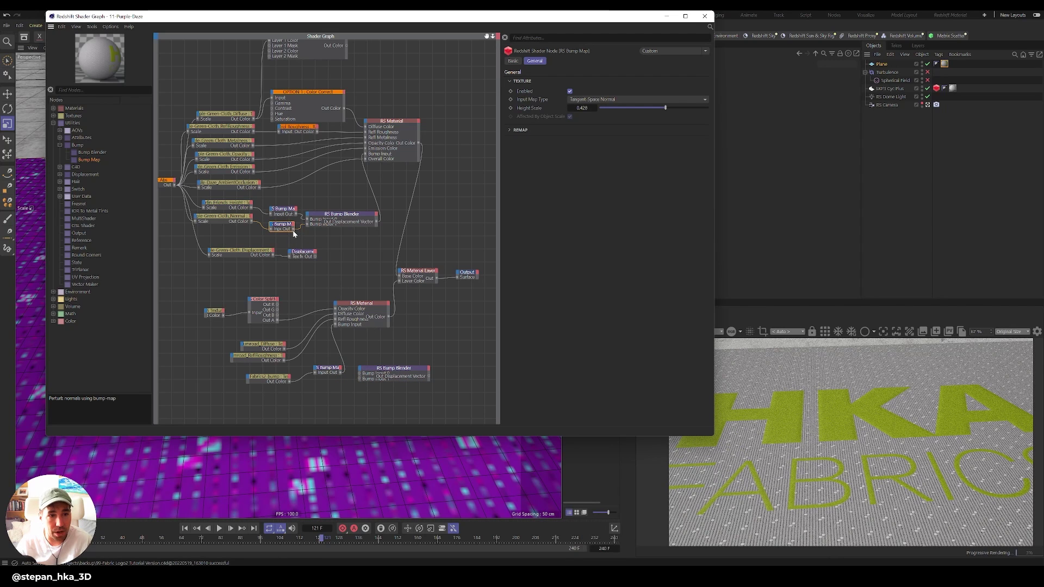
drag(292, 230, 359, 374)
click(381, 375)
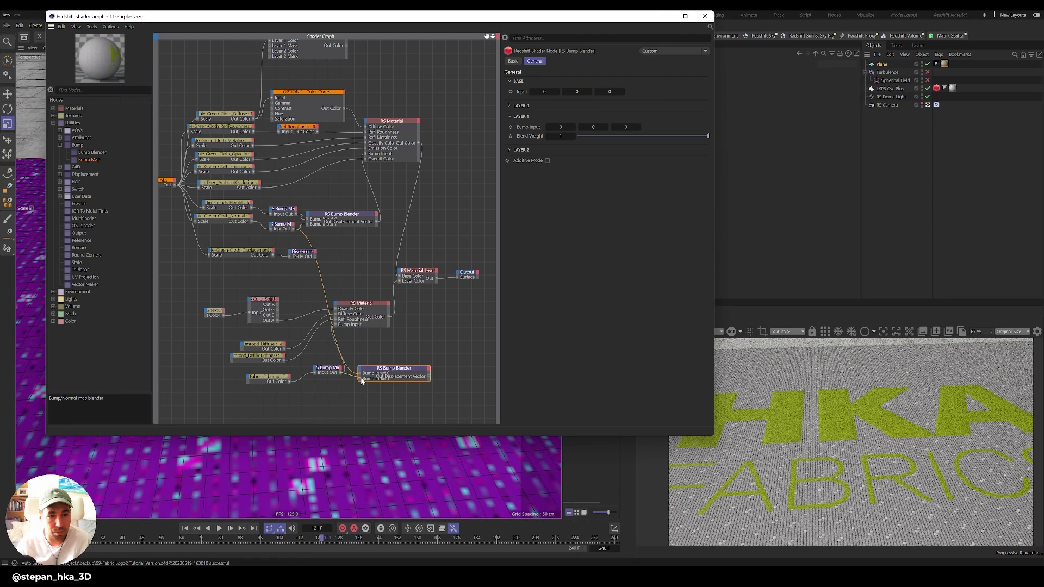
drag(359, 377, 360, 379)
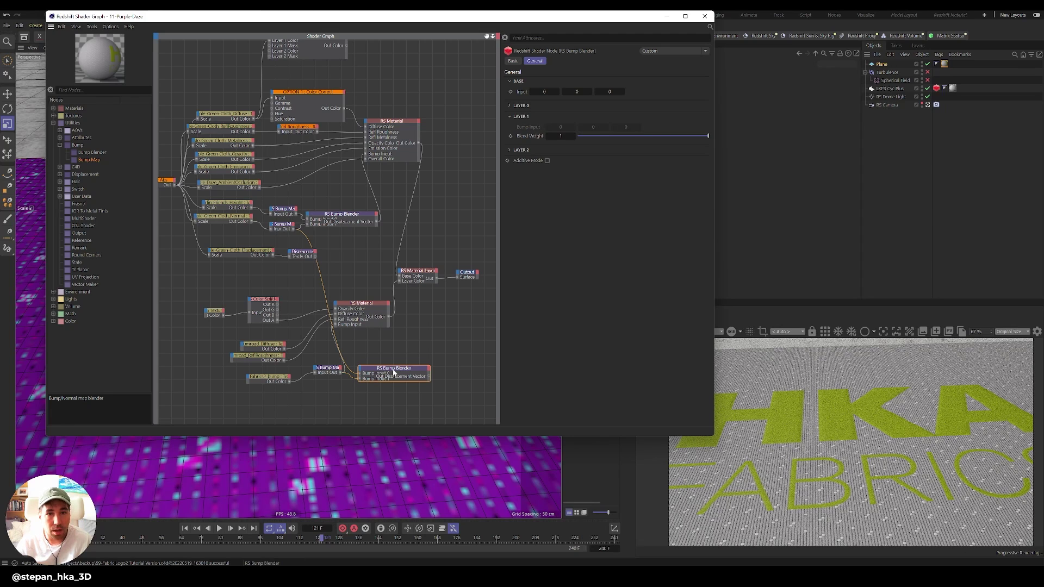
- Connect the copied RS Bump Blender's output to the Bump Input of the logo's RS Material and rearrange the nodes around it
click(521, 105)
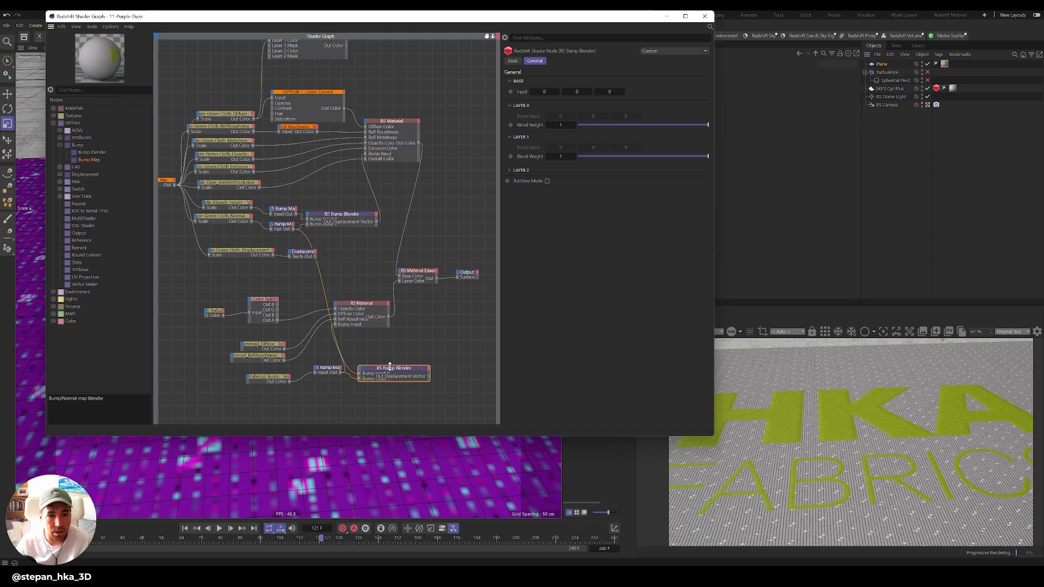
drag(394, 369, 384, 371)
drag(420, 378, 336, 325)
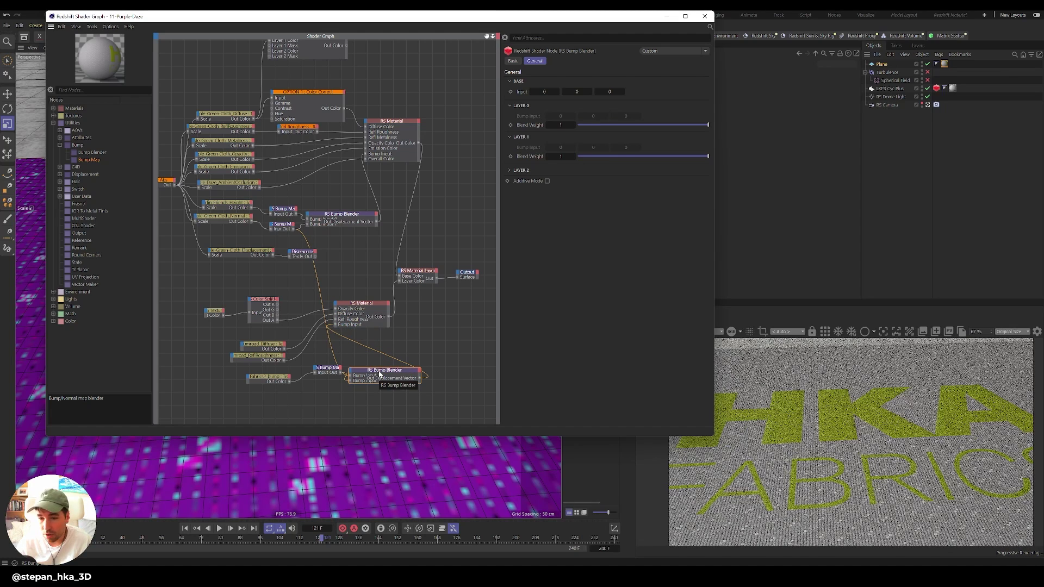
scroll(810, 427, up, 2)
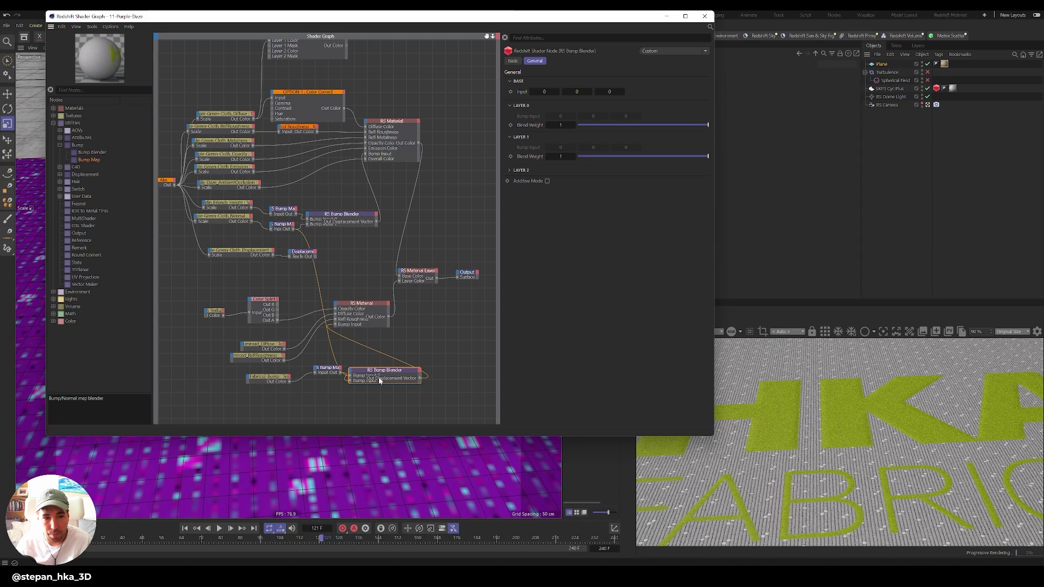
drag(331, 371, 323, 387)
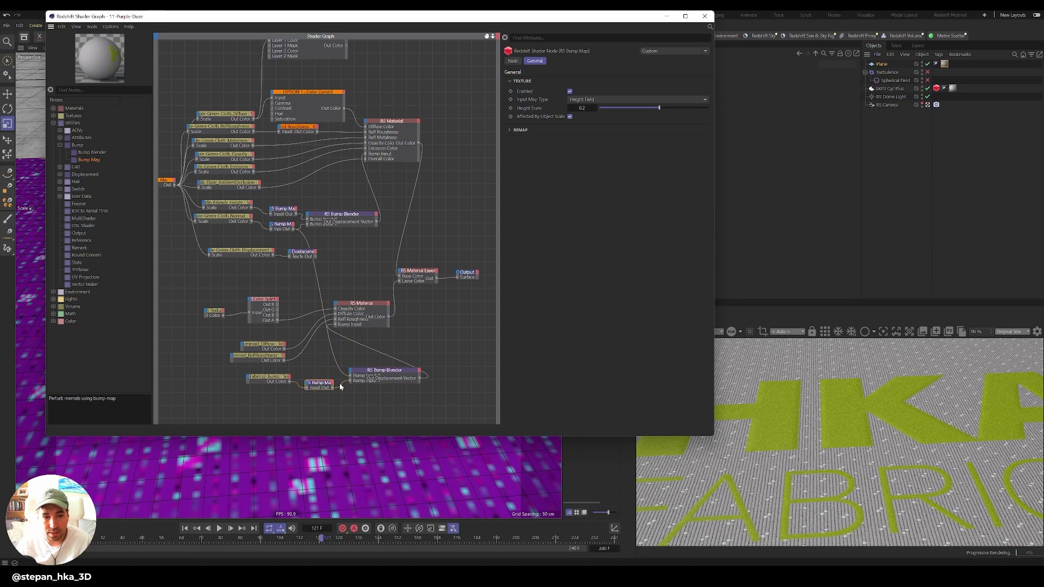
- Set the copied blender's Layer 1 blend weight to 0.514, inspect the logo's weave up close in the render, and close the shader graph
click(644, 159)
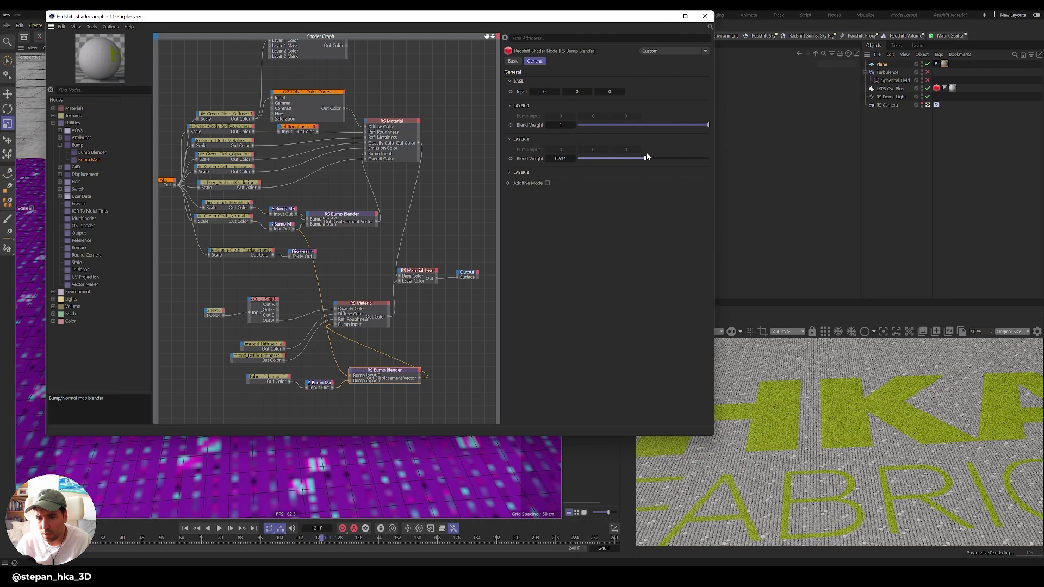
scroll(835, 462, up, 3)
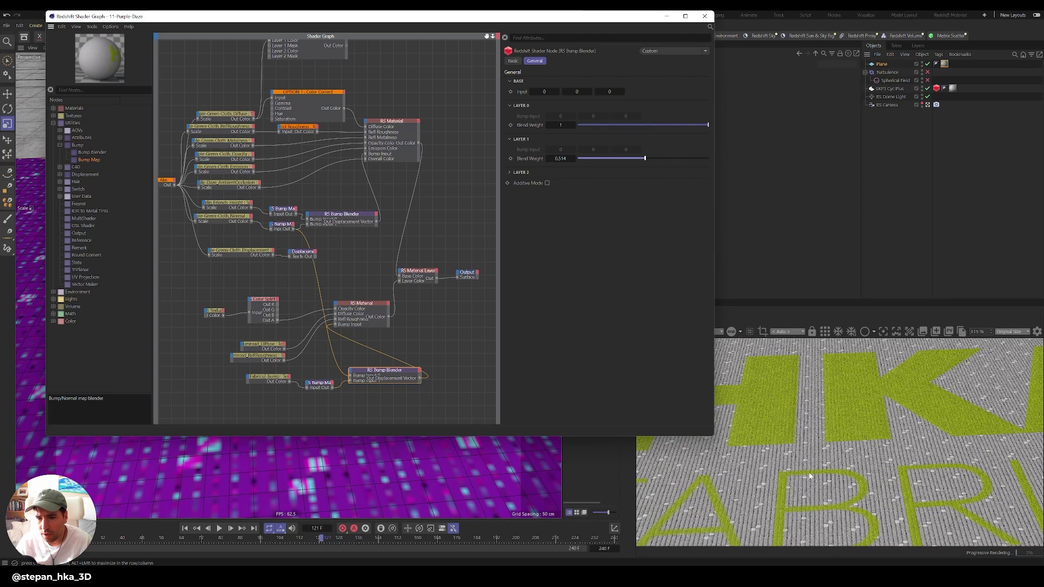
scroll(869, 429, up, 3)
scroll(860, 396, up, 3)
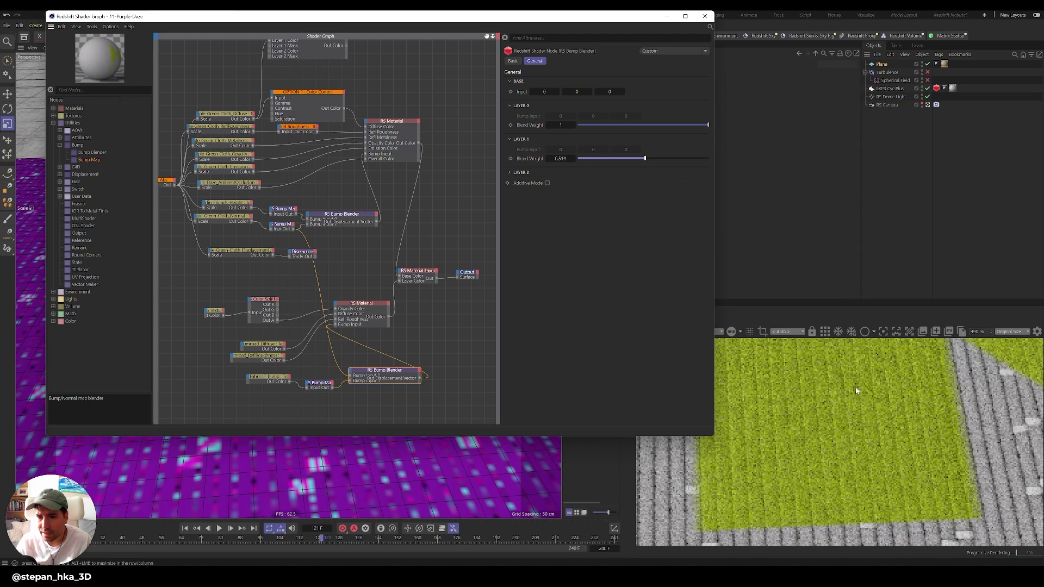
scroll(766, 487, down, 8)
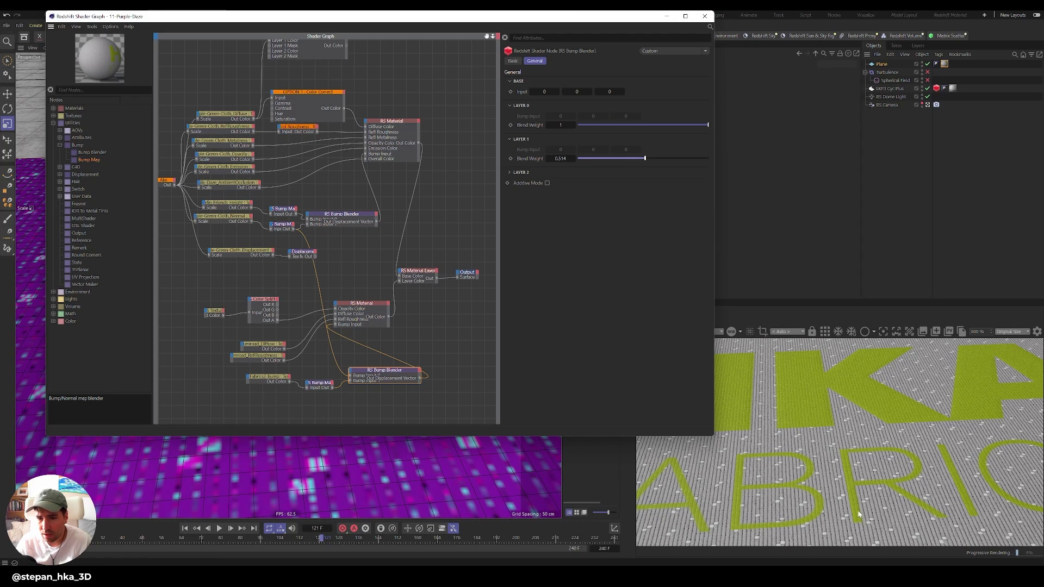
scroll(853, 435, down, 2)
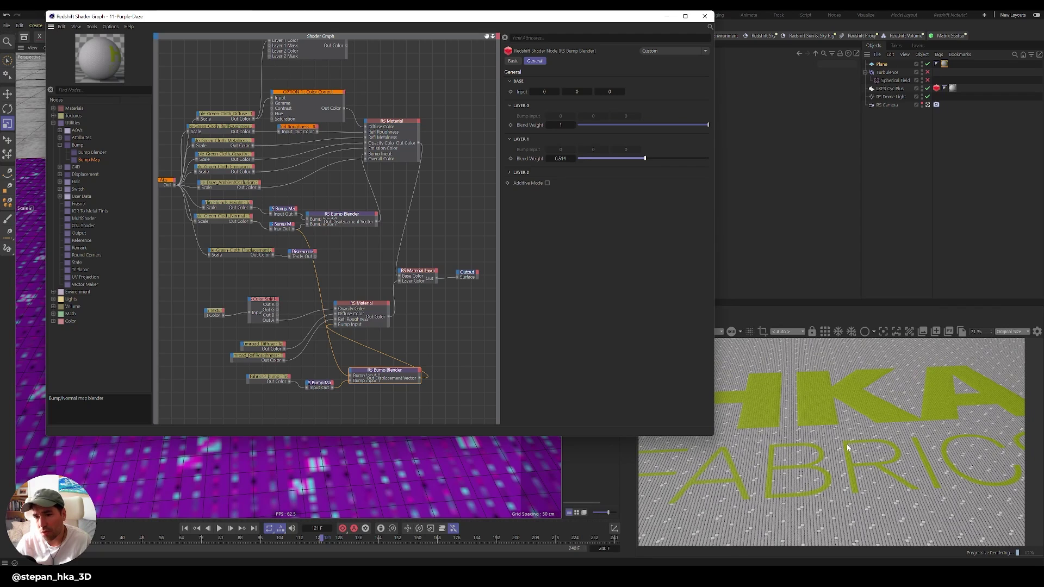
scroll(828, 424, up, 4)
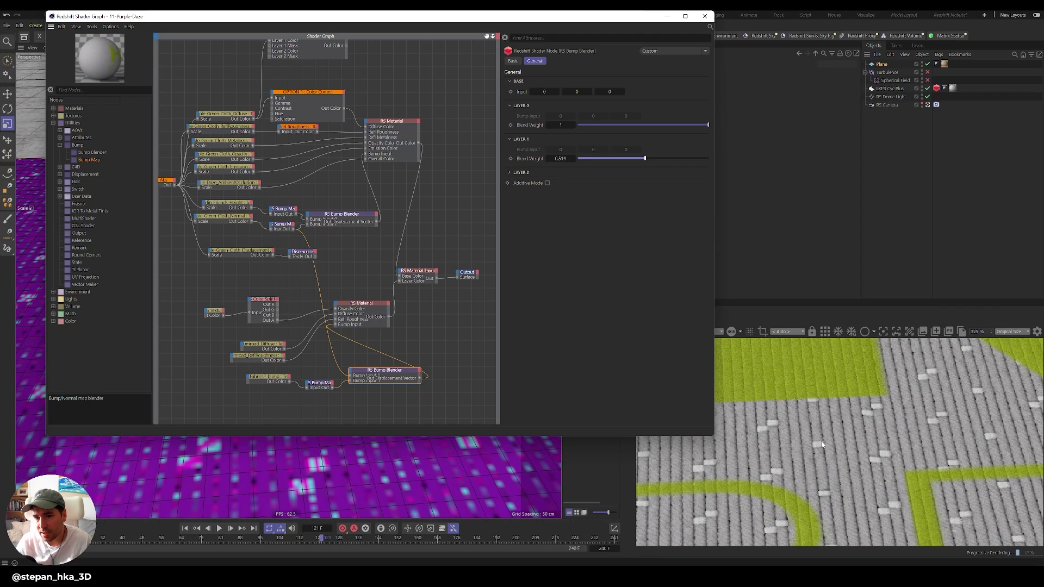
scroll(822, 444, down, 4)
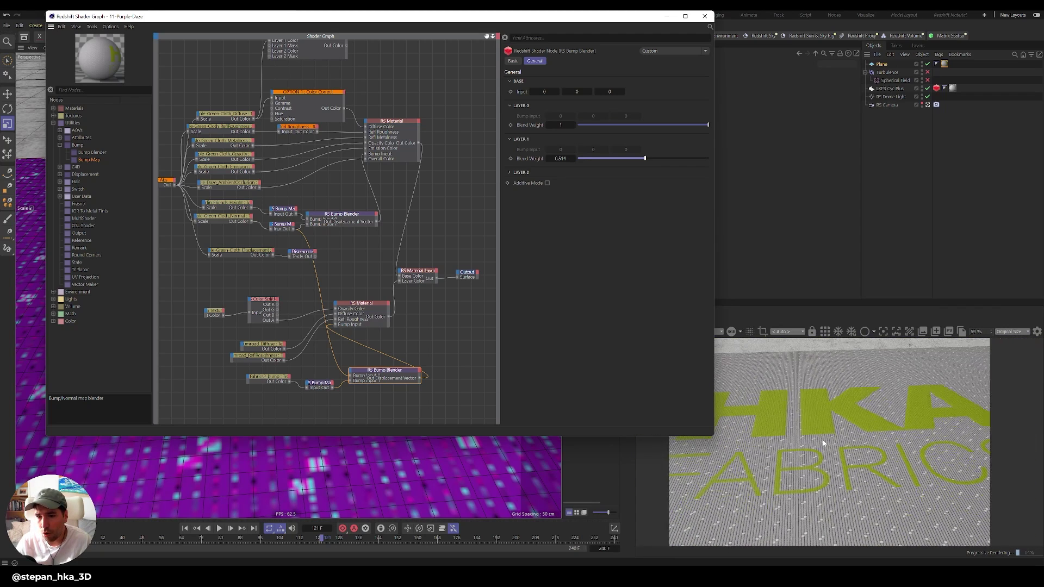
click(704, 16)
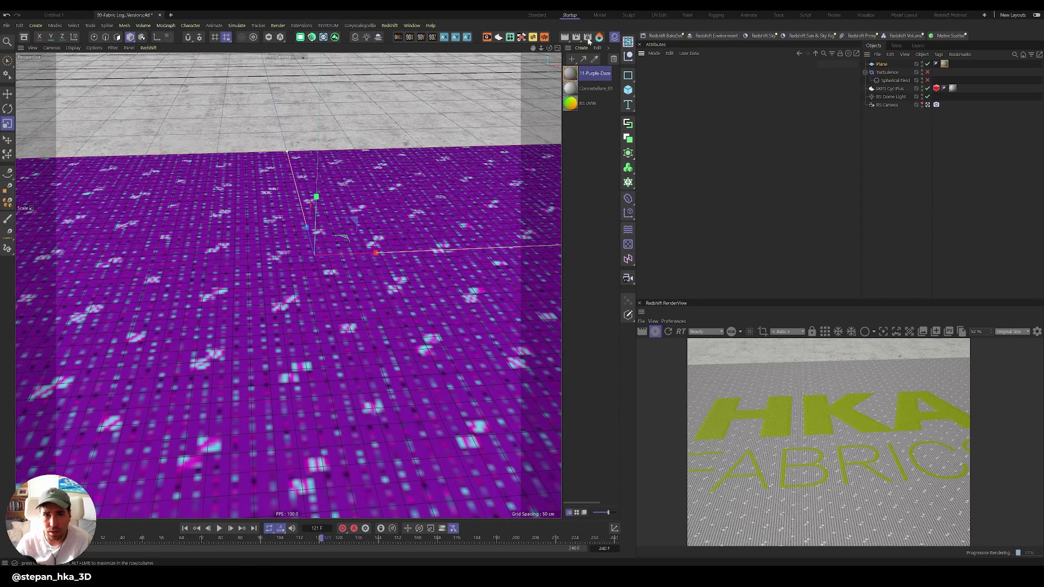
- Add a Cloth simulation tag to the Plane and load the saved cloth preset with bendiness 20 and stretchiness 100
right_click(880, 64)
mouse_move(907, 190)
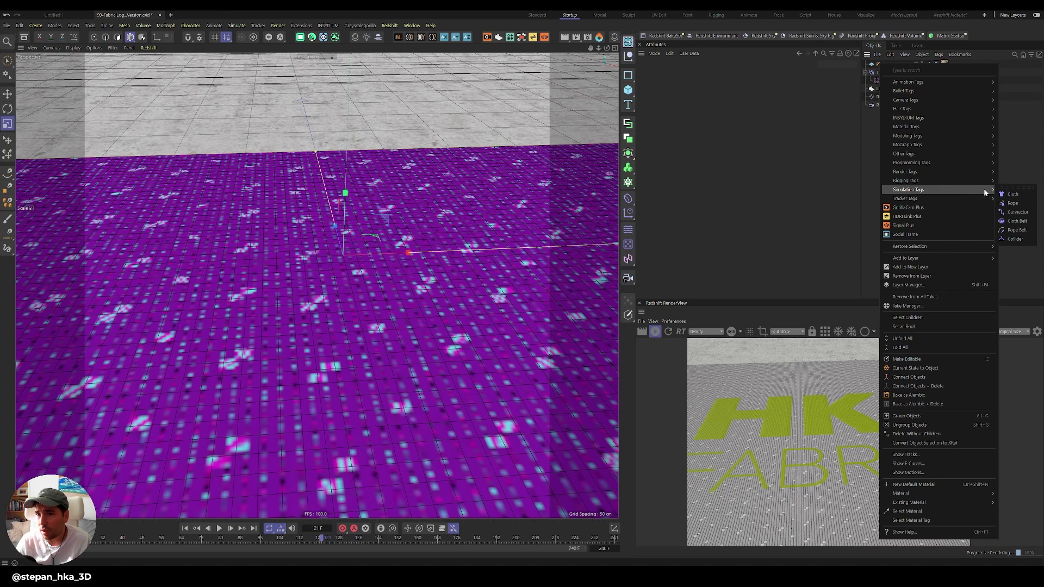
click(1010, 194)
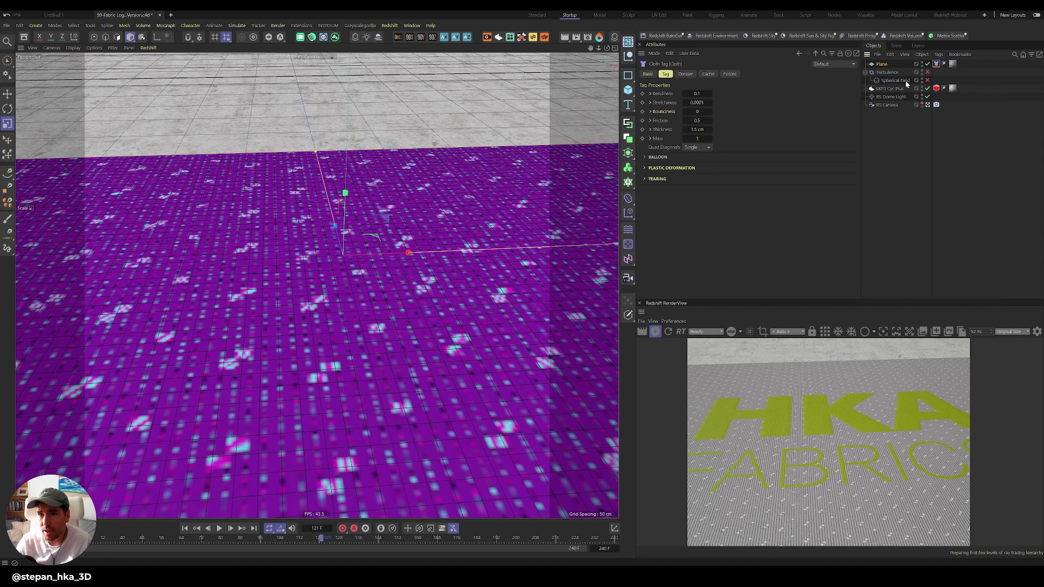
click(854, 63)
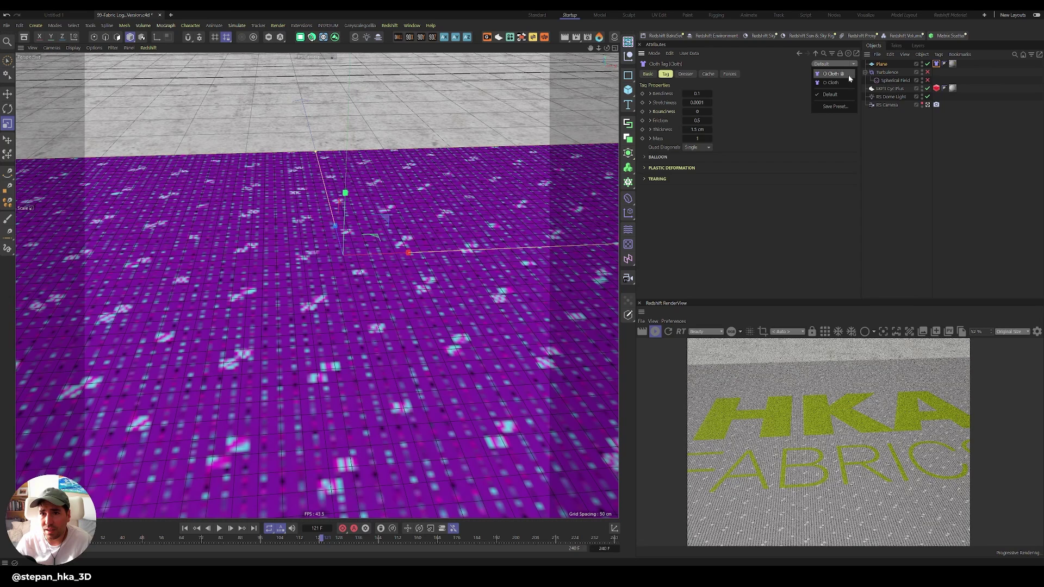
click(847, 76)
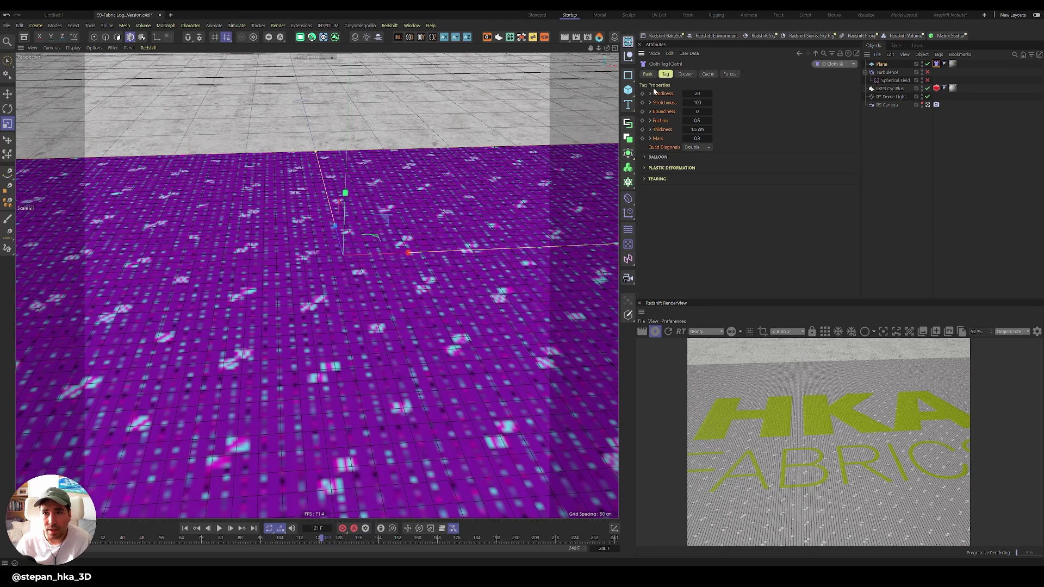
- Add a Redshift Object tag to the Plane, override its geometry settings and enable tessellation
right_click(879, 65)
mouse_move(911, 172)
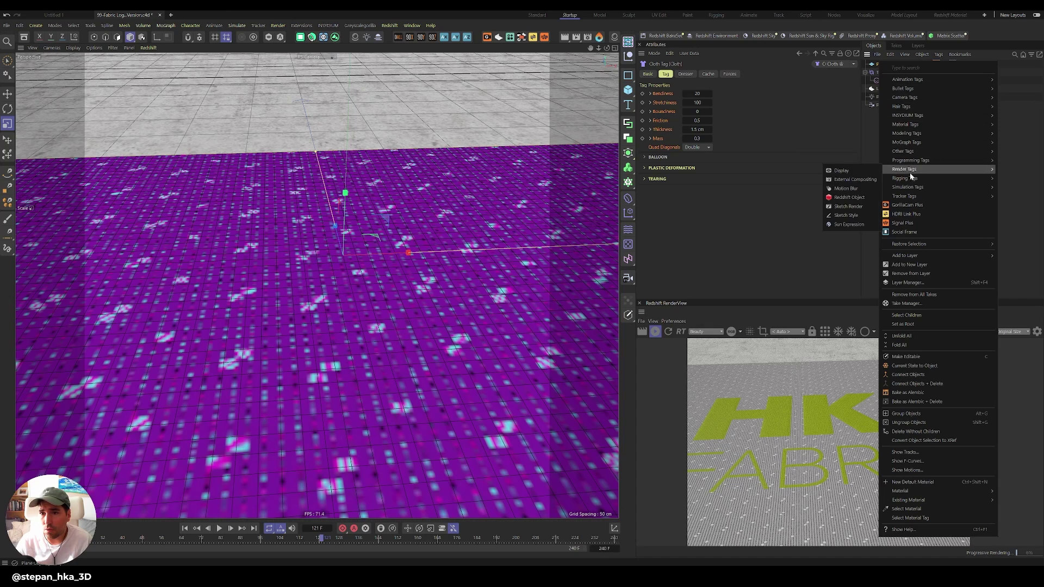
click(847, 198)
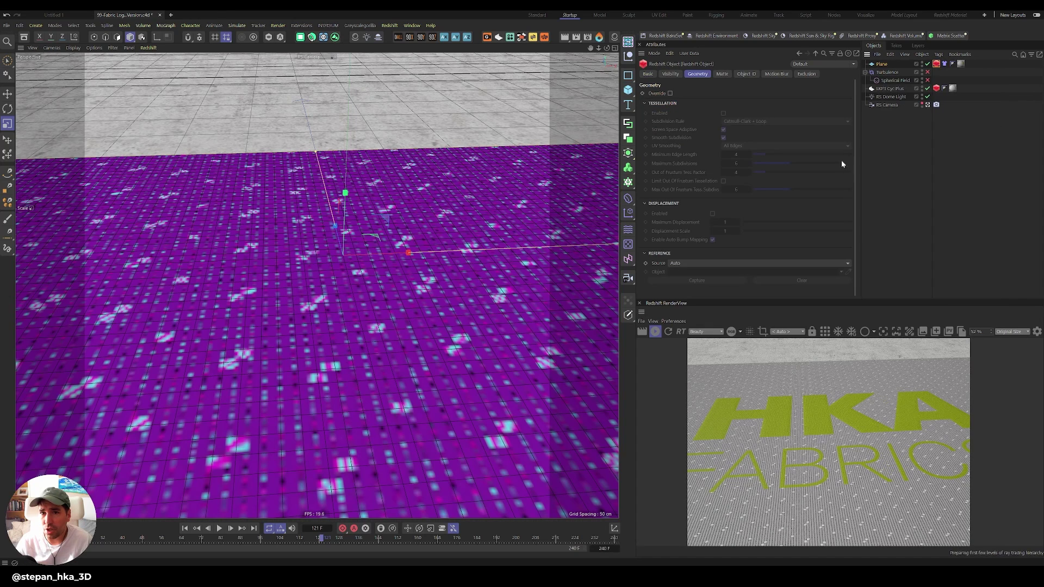
click(669, 93)
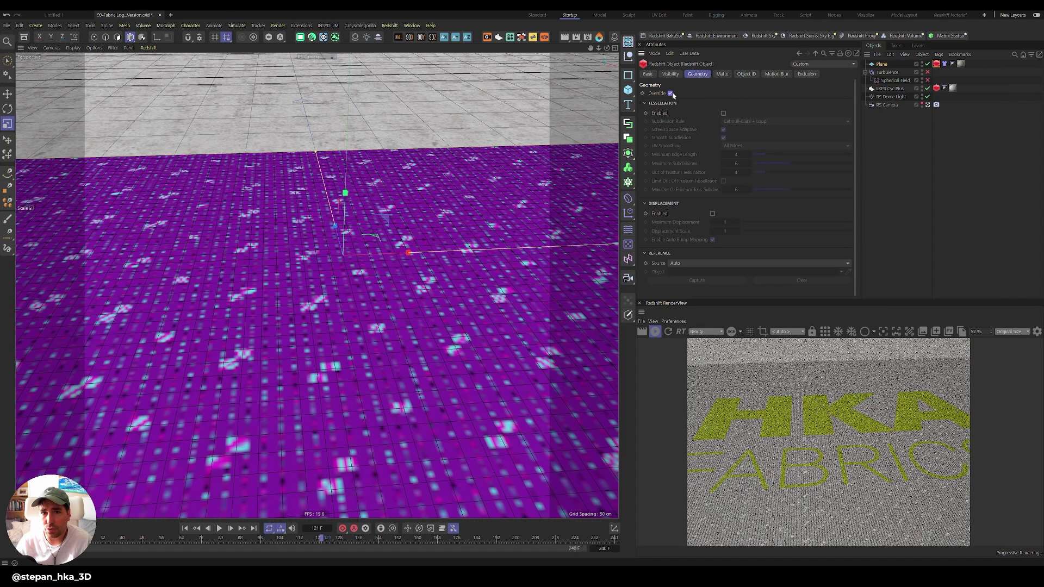
click(722, 113)
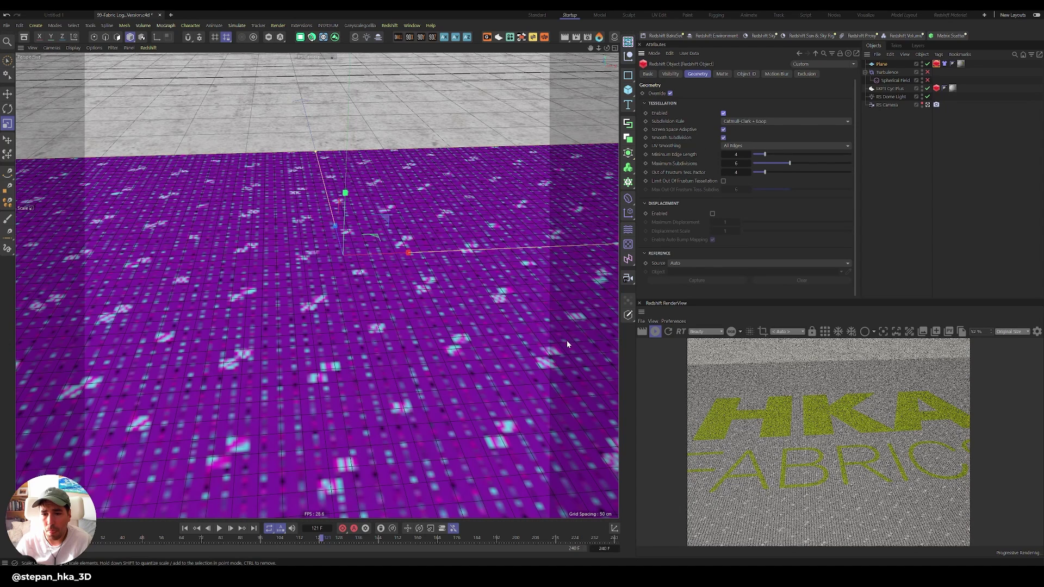
- Enable the Turbulence force and its Spherical Field so they act on the cloth plane
click(877, 65)
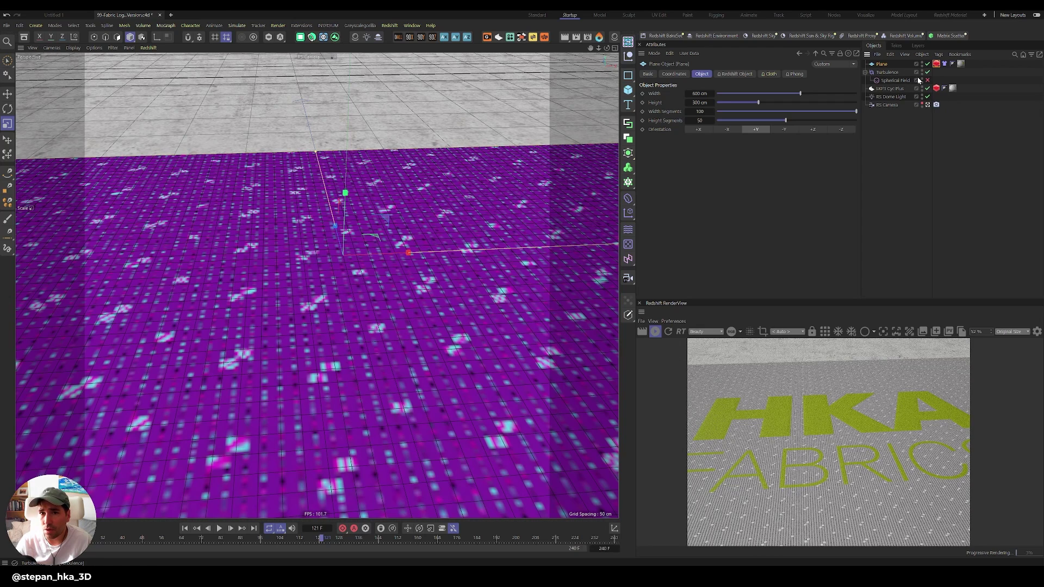
click(890, 72)
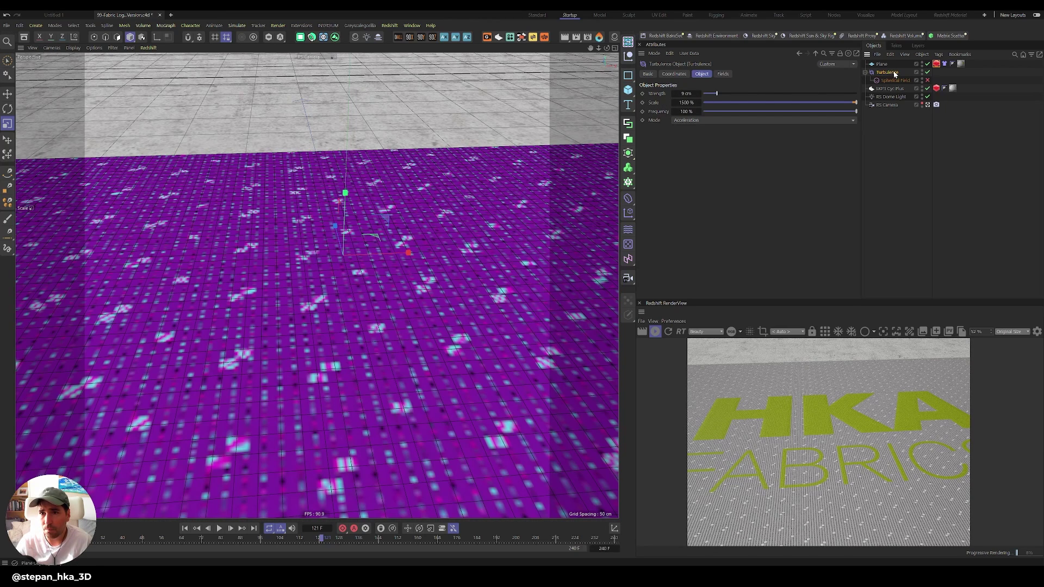
click(928, 80)
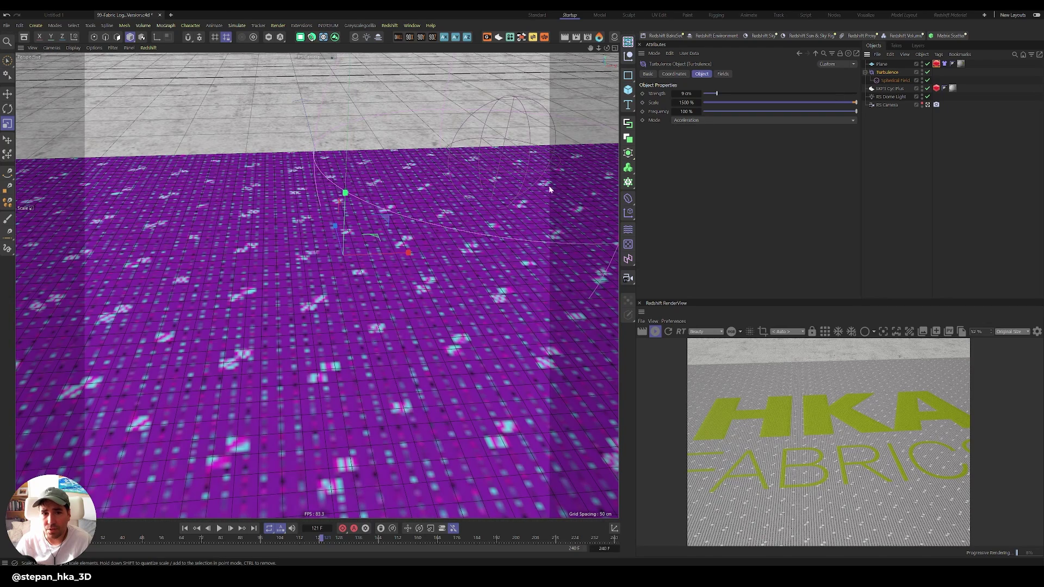
- Play the cloth simulation in a wider view of the plane, then stop and rewind it
scroll(505, 225, down, 5)
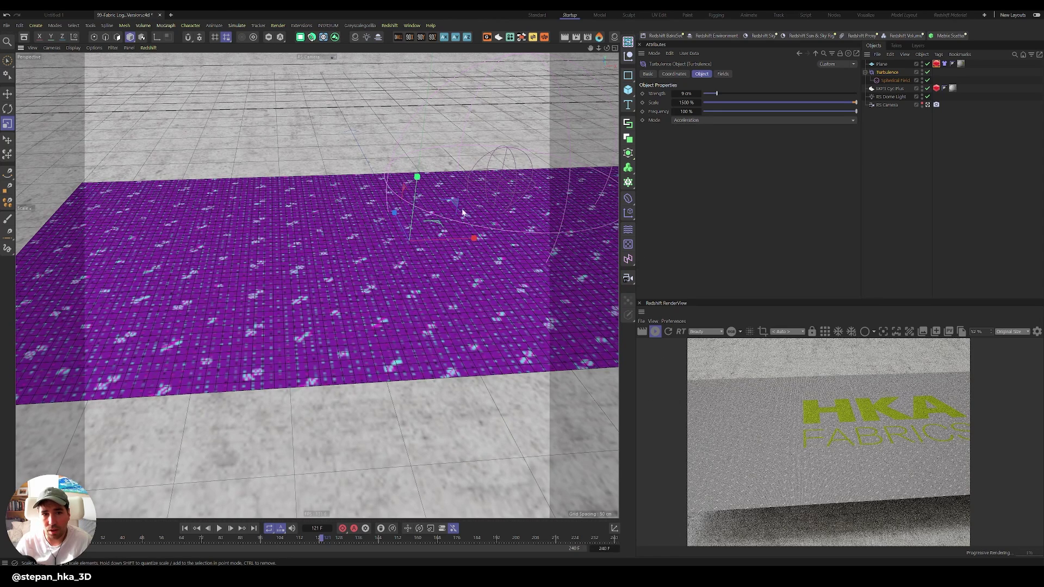
click(219, 527)
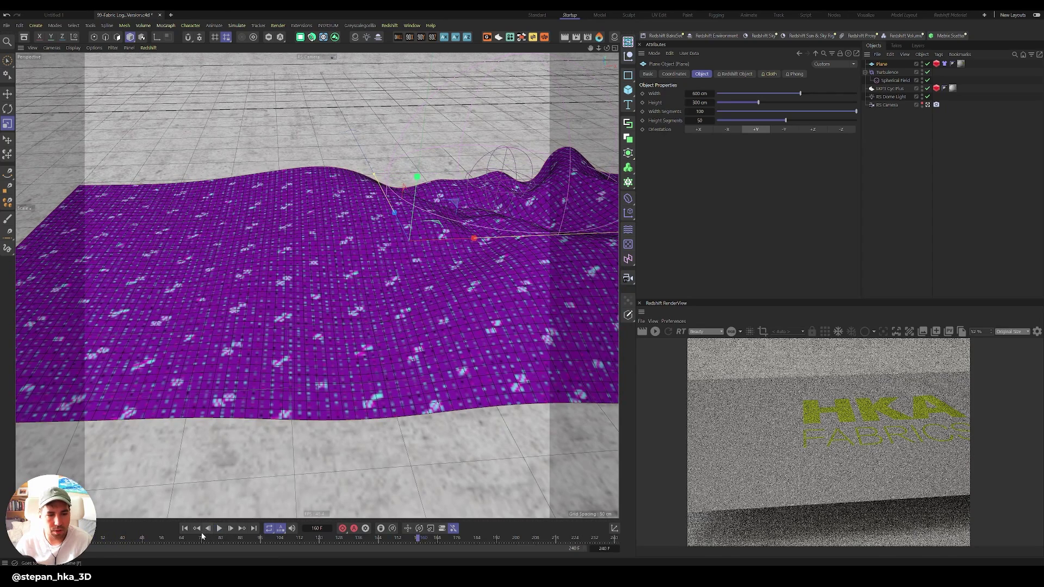
click(219, 528)
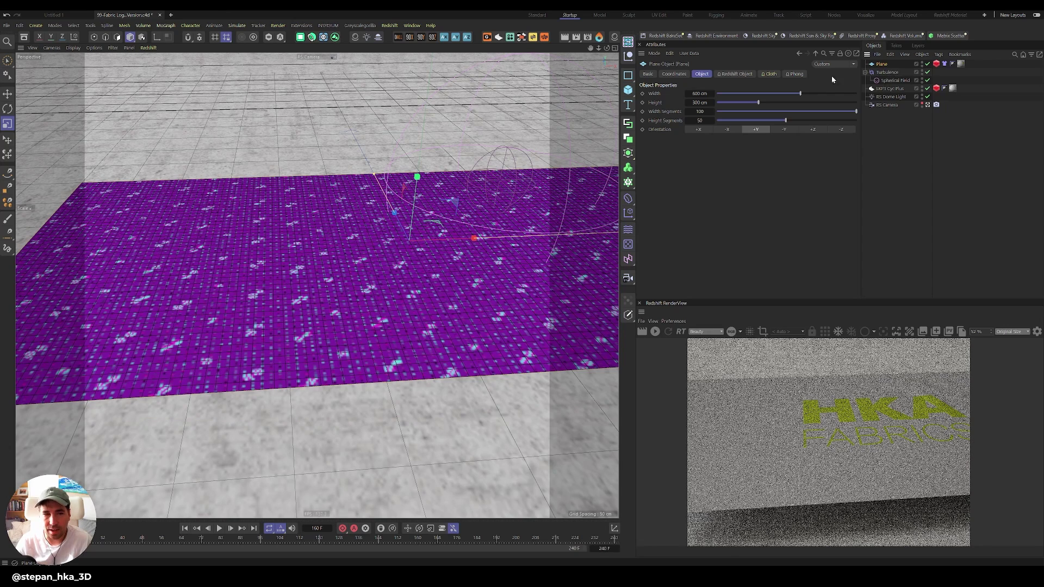
- Find the Poke Polygons operator in the asset library, add it as a child of the Plane, and play the cloth simulation
click(24, 37)
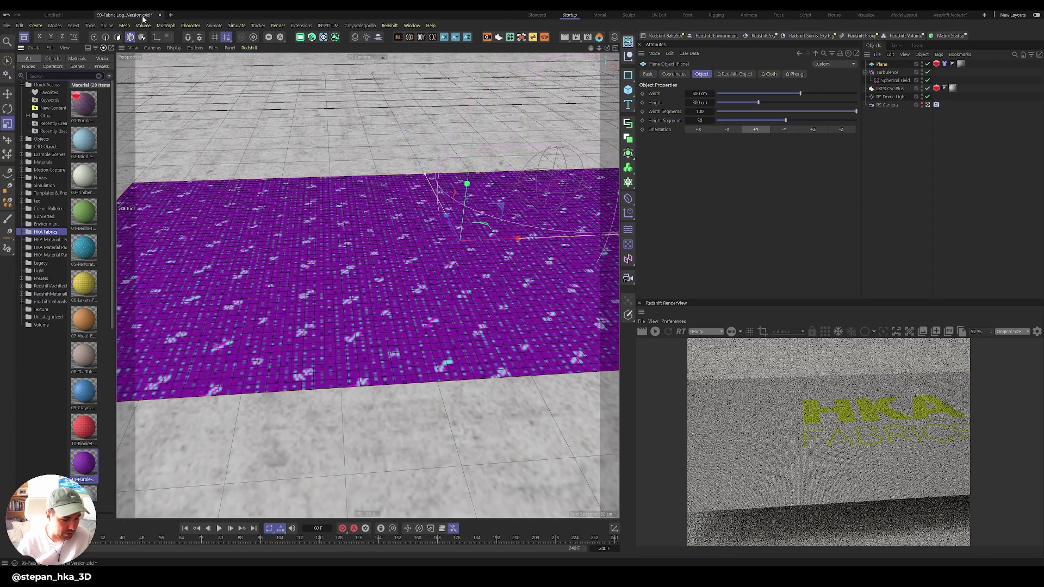
text(poke)
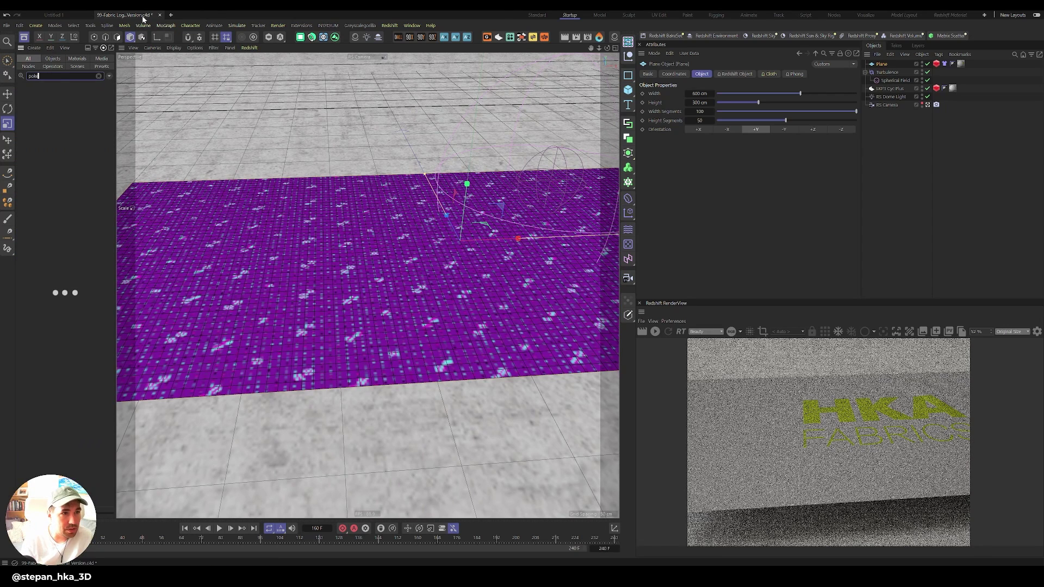
drag(883, 71, 882, 68)
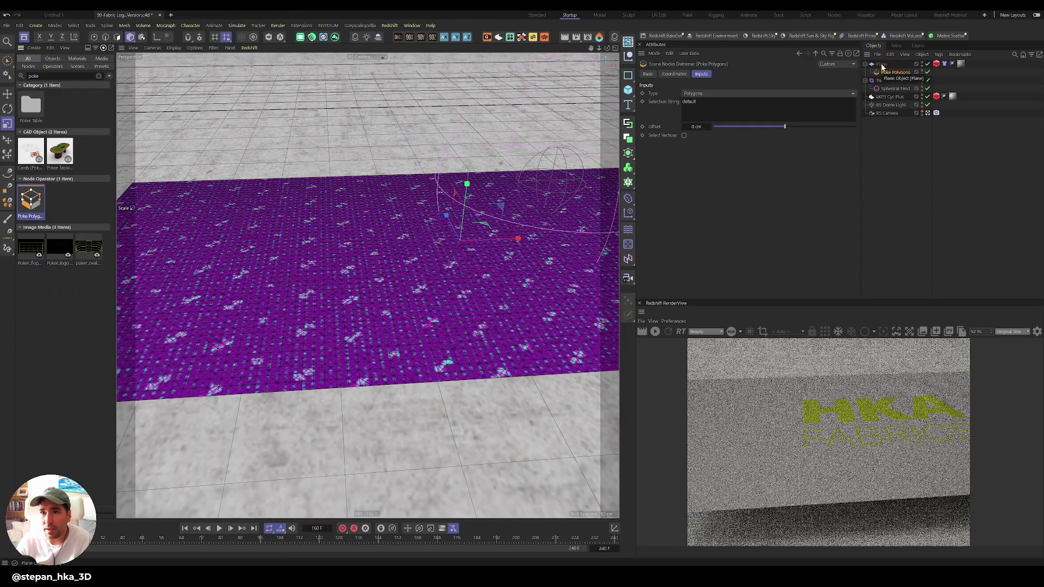
key(F8)
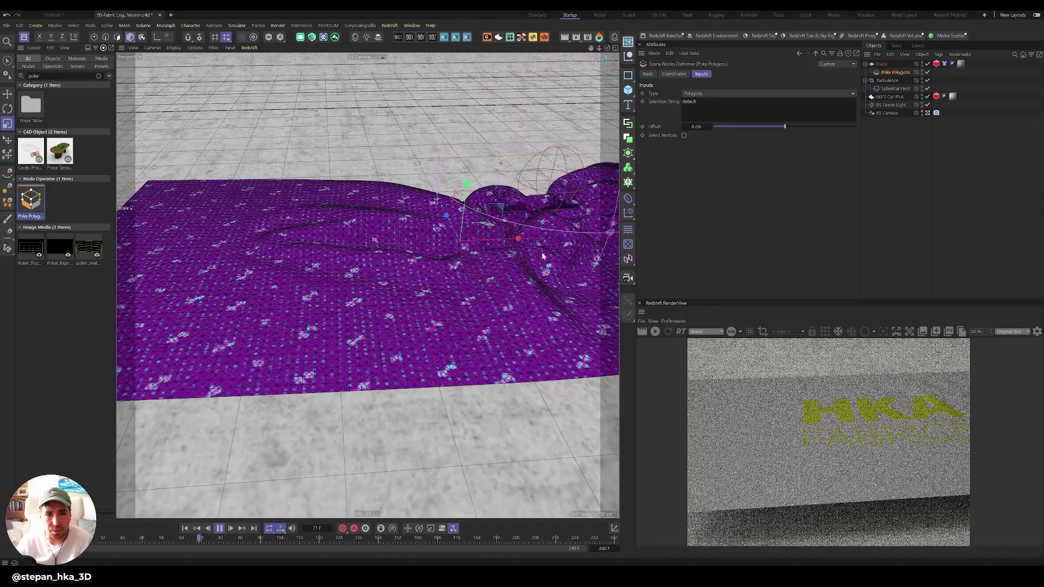
- Replace the trial Subdivision Surface above the Plane with a Cloth Surface generator and set its thickness to 0.55 cm
alt+click(628, 153)
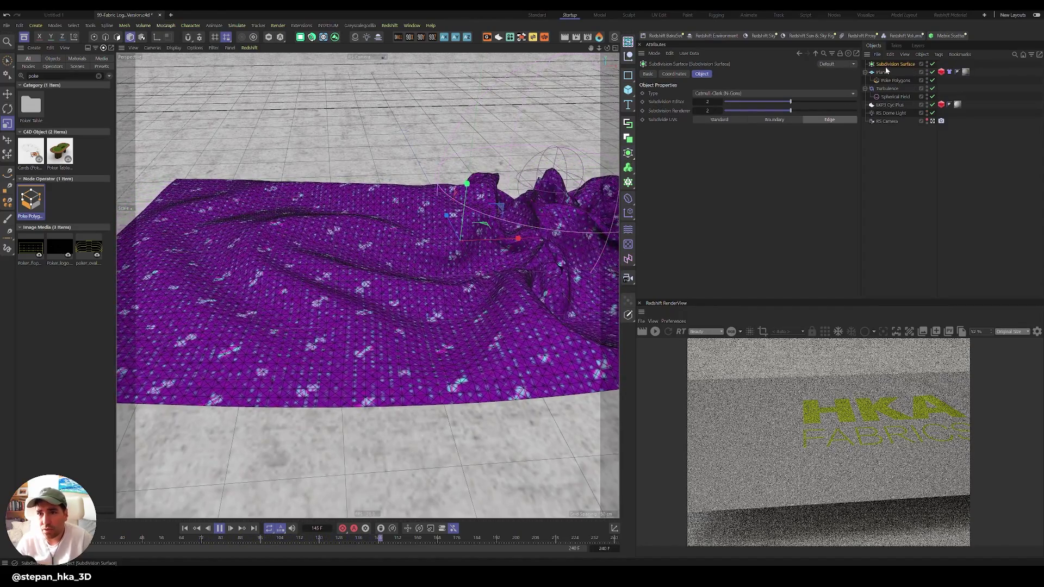
key(ctrl+z)
drag(628, 153, 718, 163)
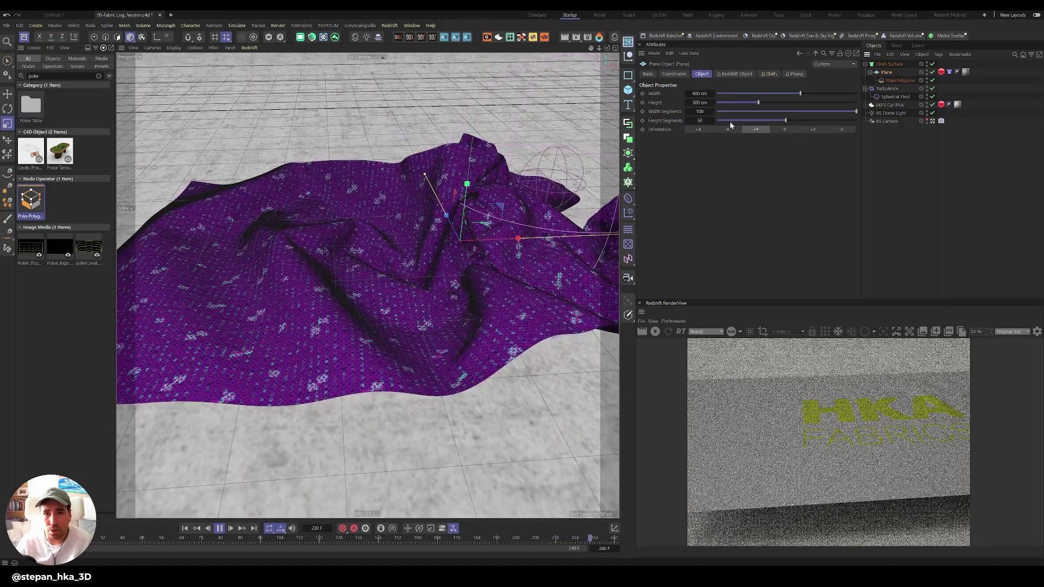
click(890, 64)
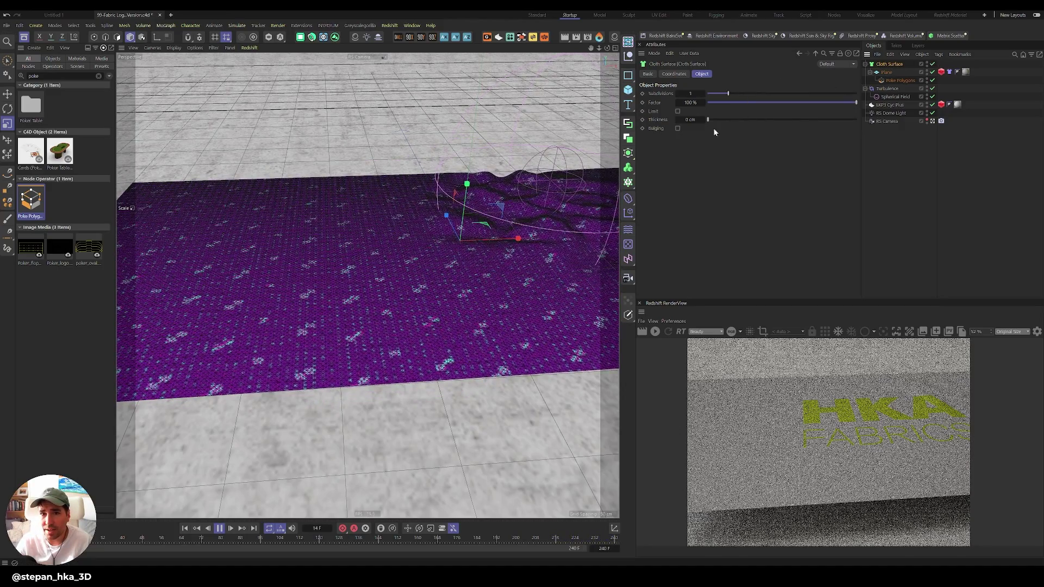
drag(708, 119, 793, 120)
- Stop the simulation at about frame 99 and reframe the camera on the cloth folds and logo for the live render
key(F8)
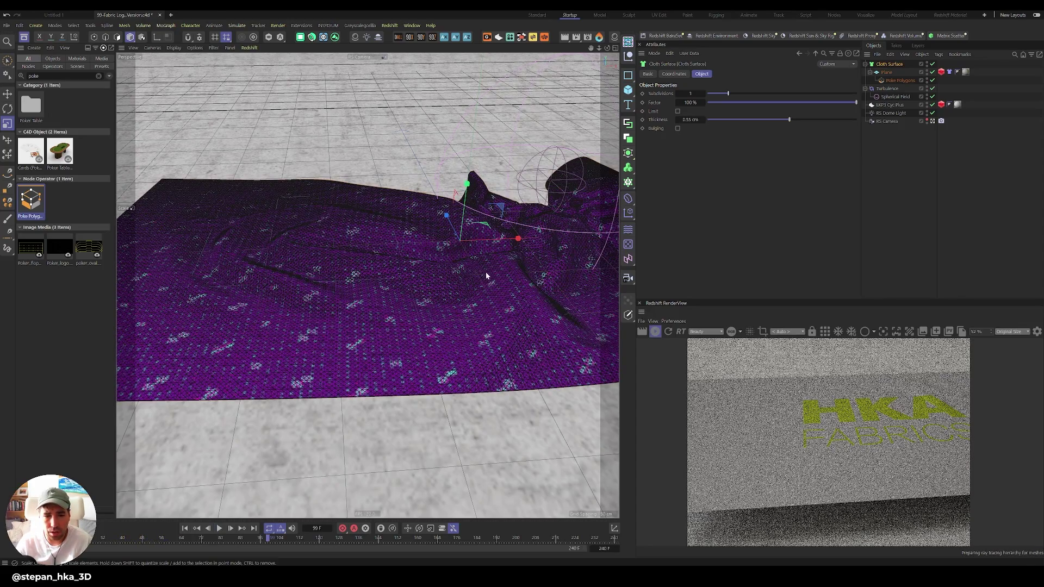
key(shift+F8)
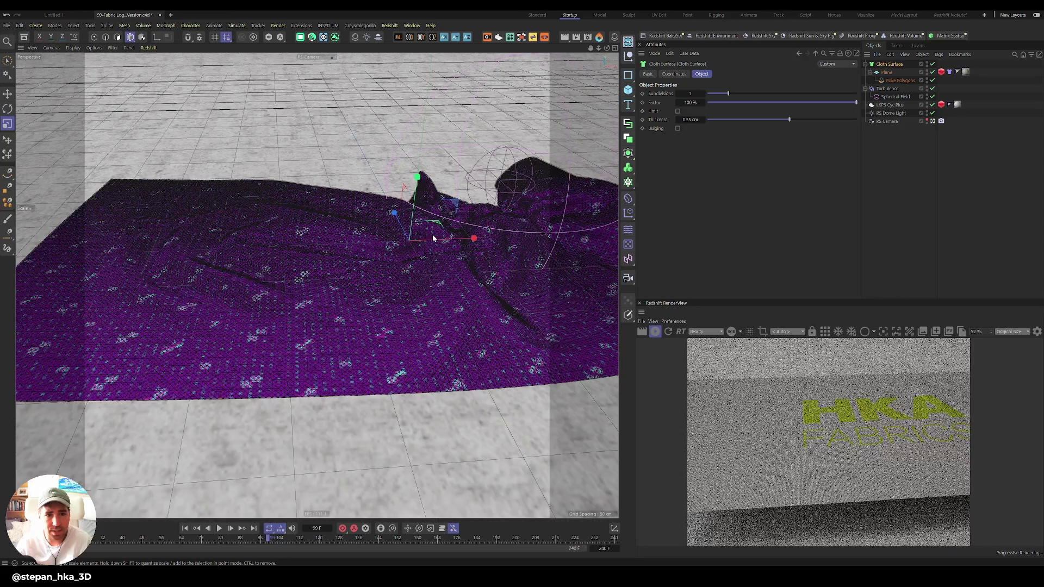
alt+right_drag(433, 238, 420, 299)
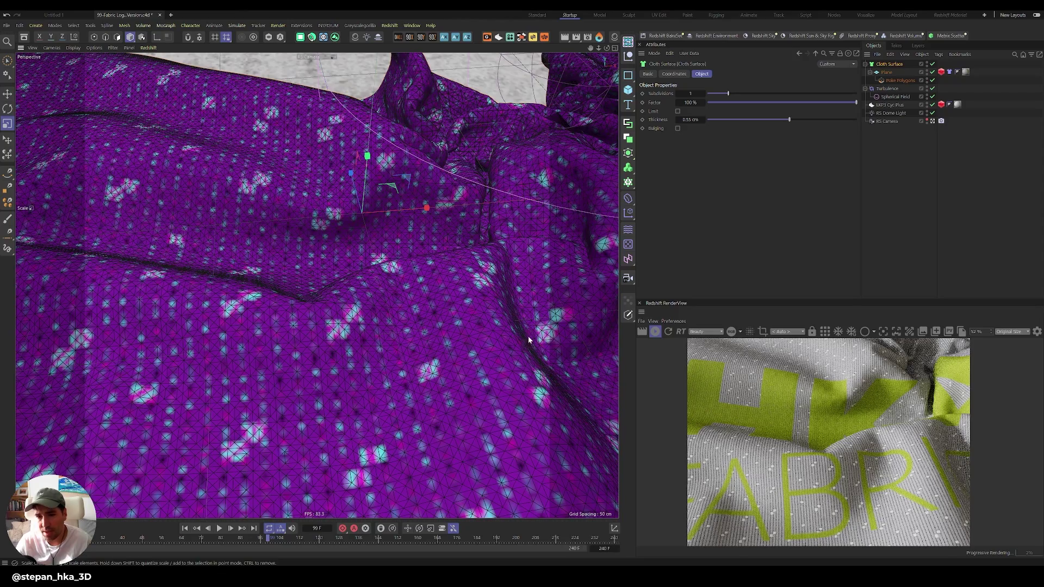
alt+drag(275, 250, 347, 232)
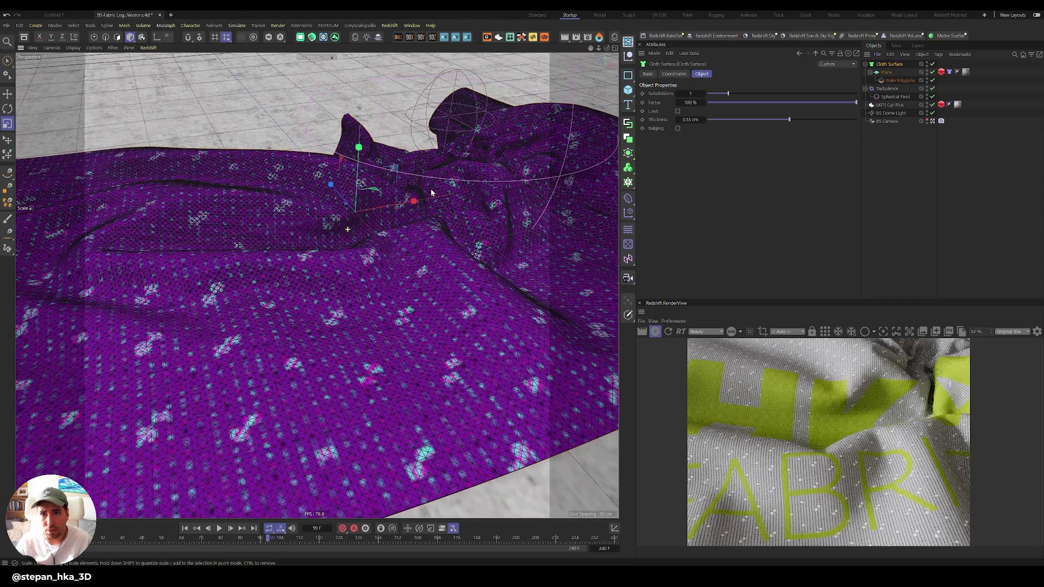
alt+drag(431, 190, 411, 235)
- In the project's simulation settings, set the substeps to 30 and the iterations to 4
key(ctrl+d)
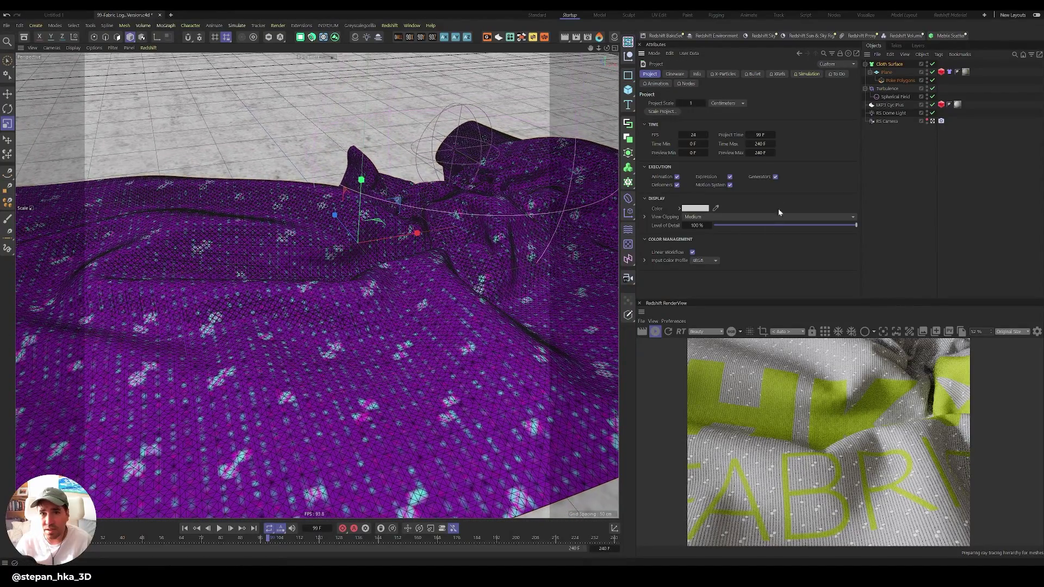
click(804, 75)
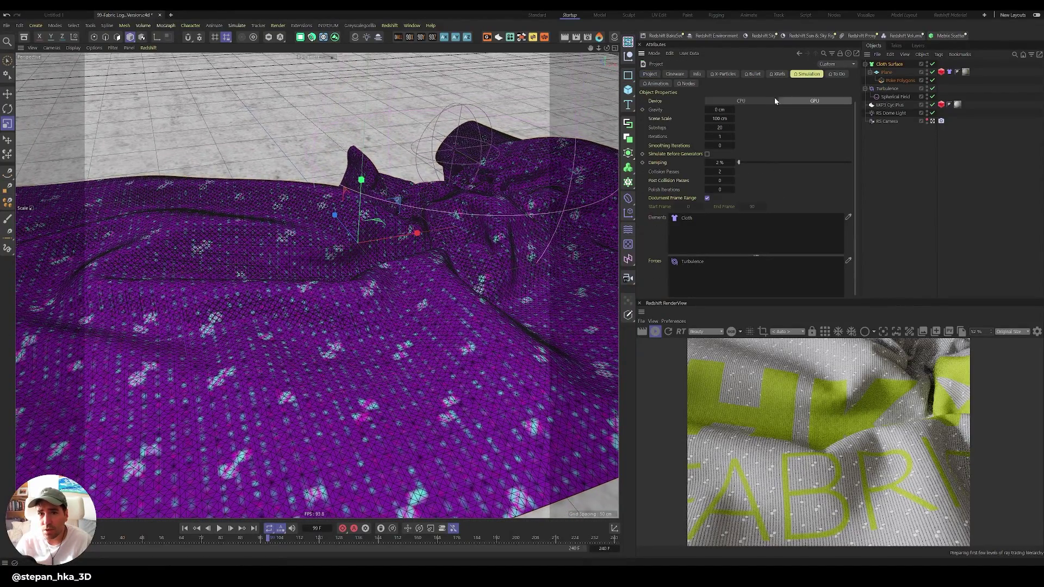
click(725, 128)
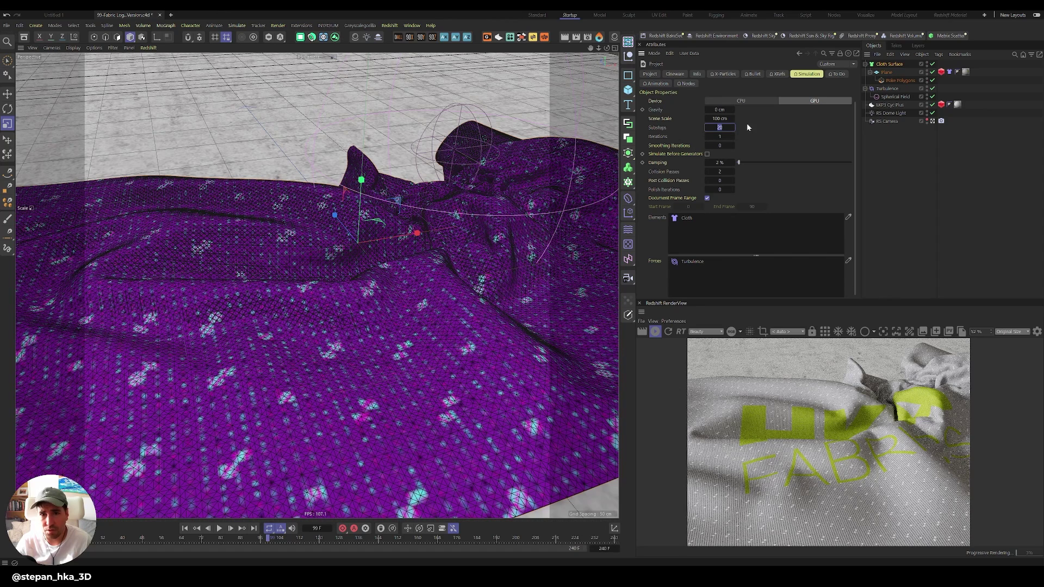
click(852, 65)
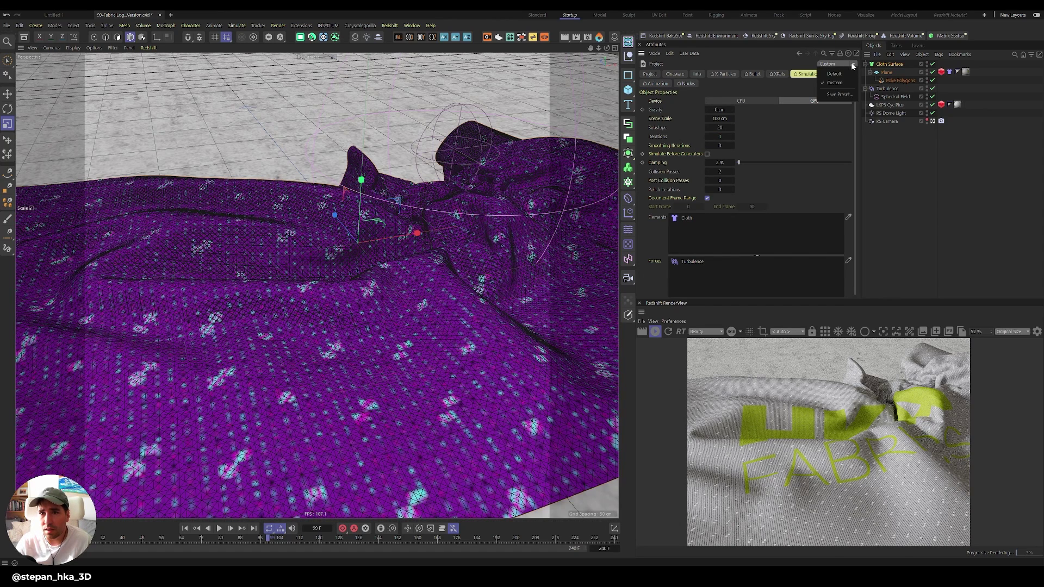
click(833, 83)
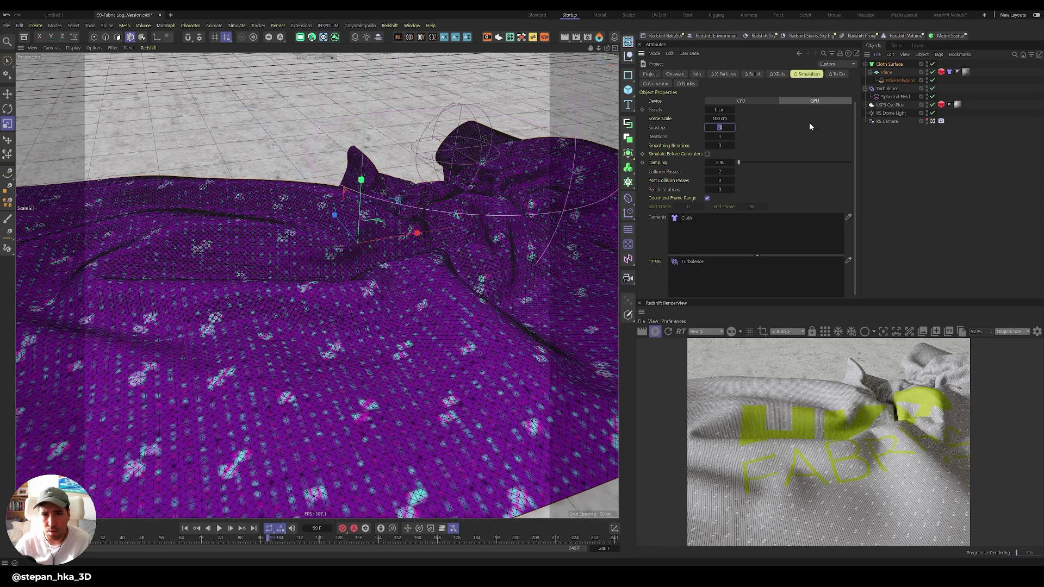
text(30)
key(Tab)
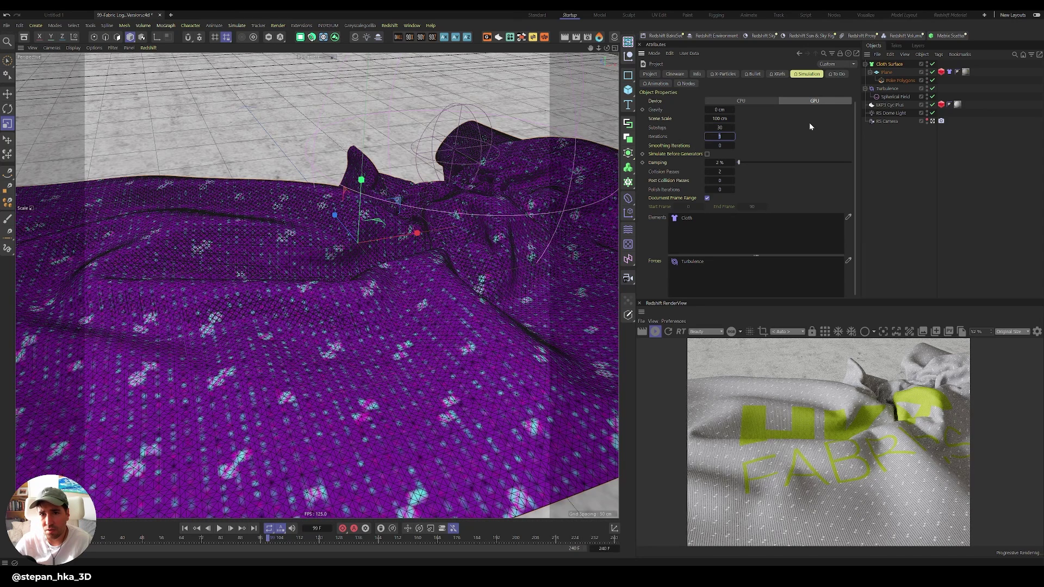
text(4)
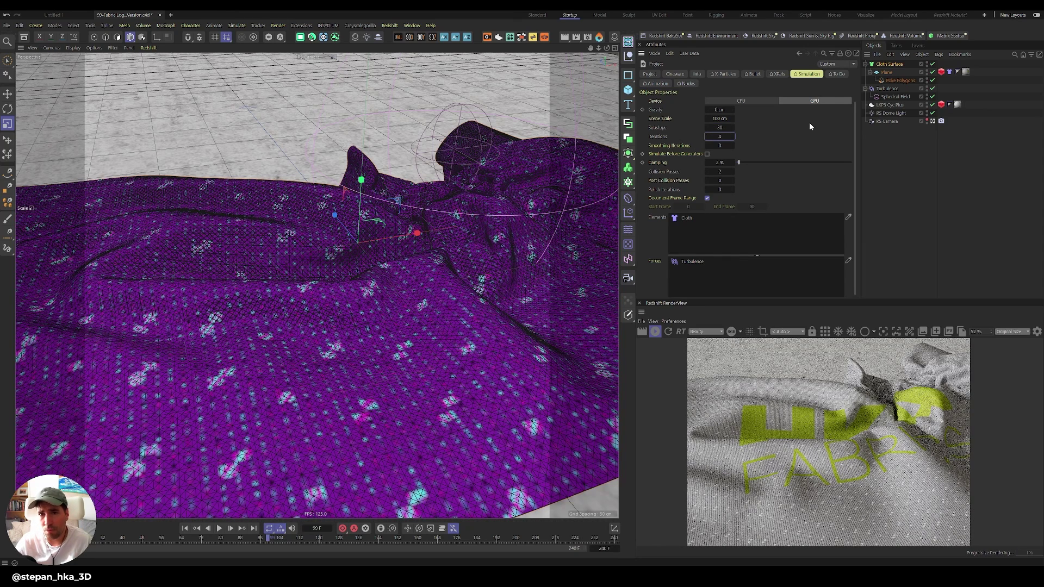
key(Return)
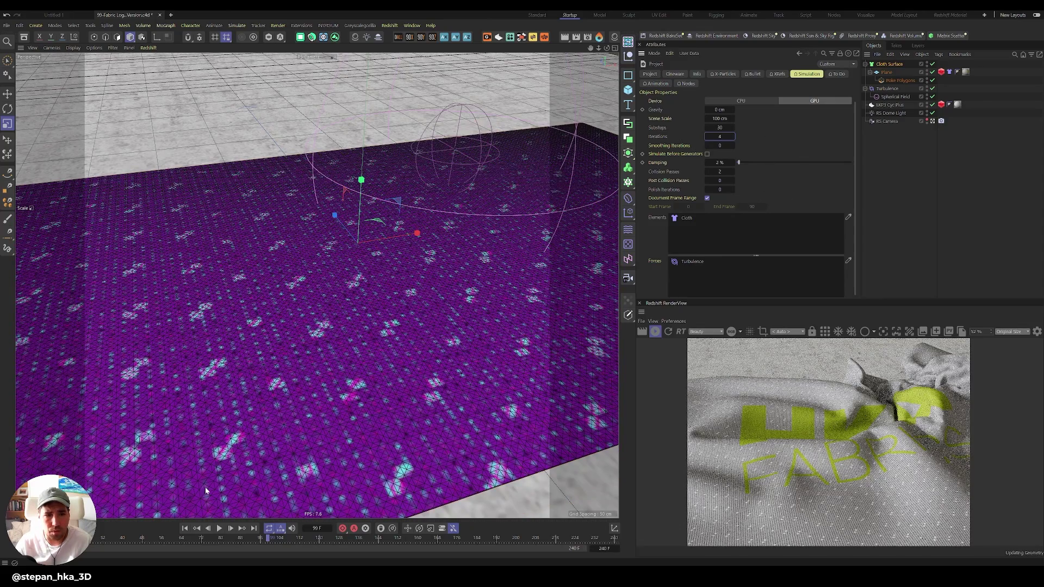
- Rewind and replay the cloth simulation, reducing the solver iterations during playback
click(185, 529)
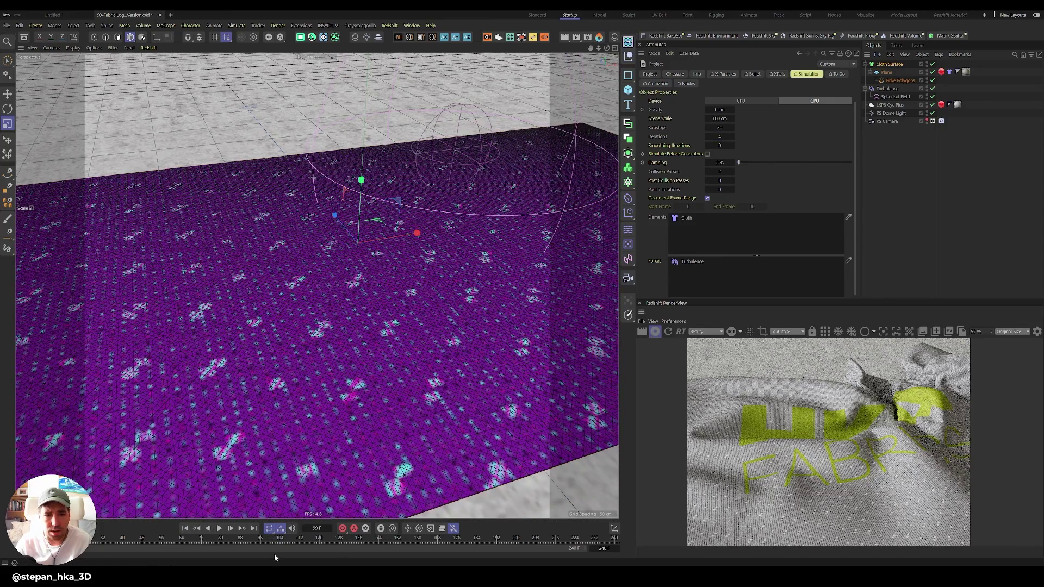
click(219, 528)
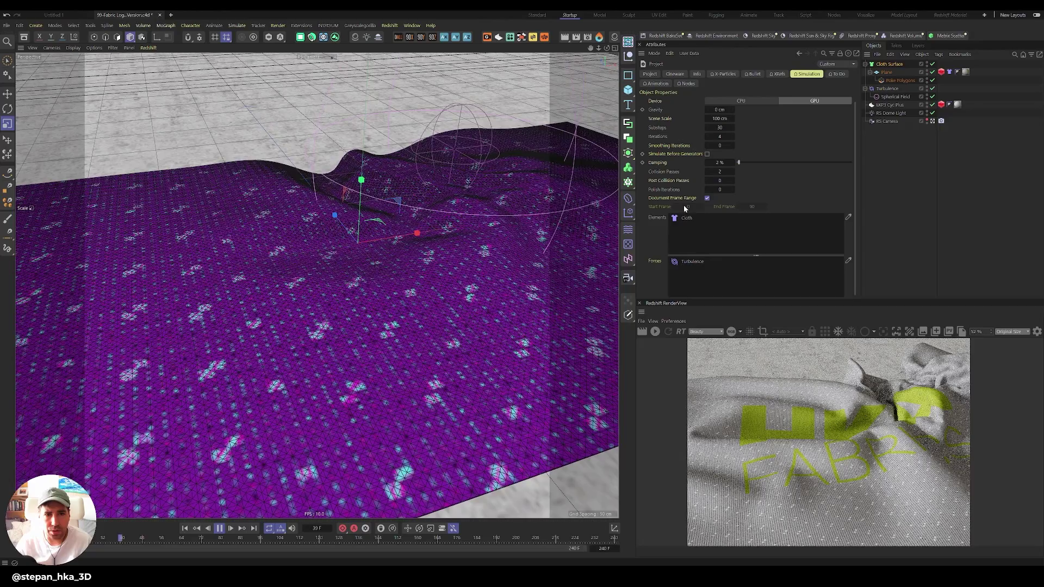
double_click(719, 137)
text(1)
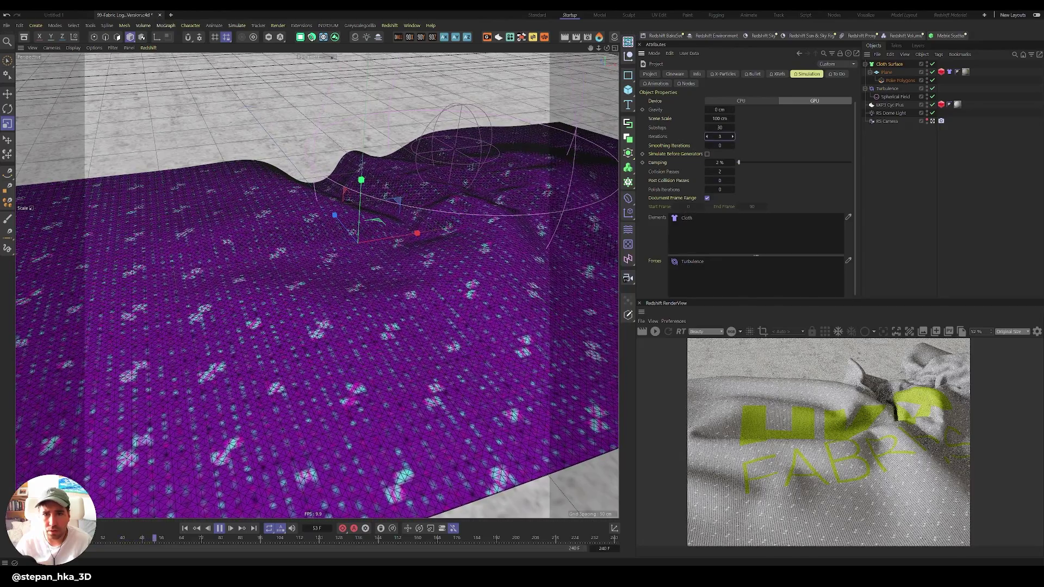
key(Return)
- Move the Spherical Field across the cloth during playback, stop at about frame 180, and reframe the folds in a live render
click(892, 98)
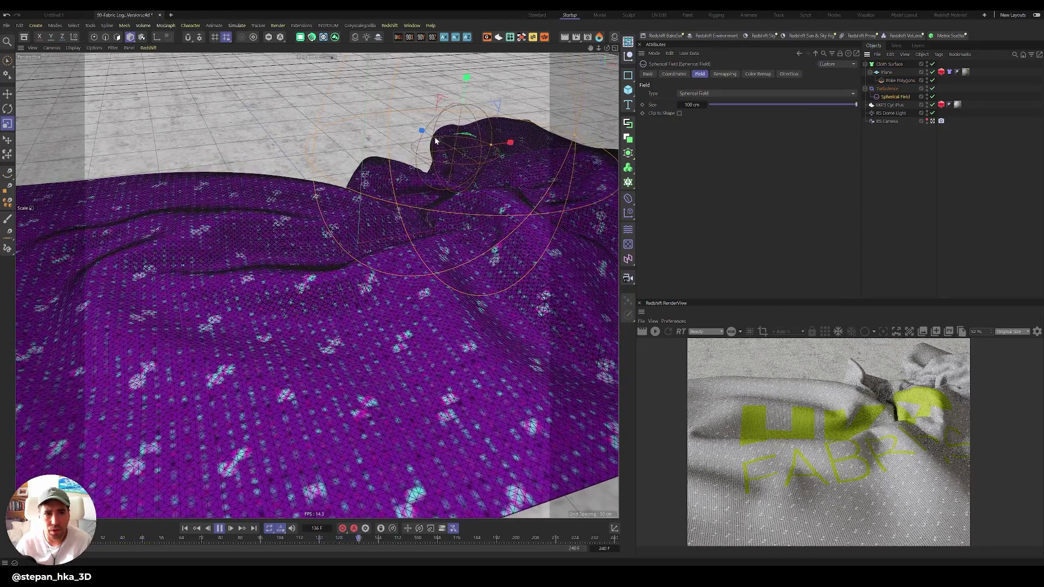
key(r)
key(e)
drag(430, 139, 527, 234)
key(F8)
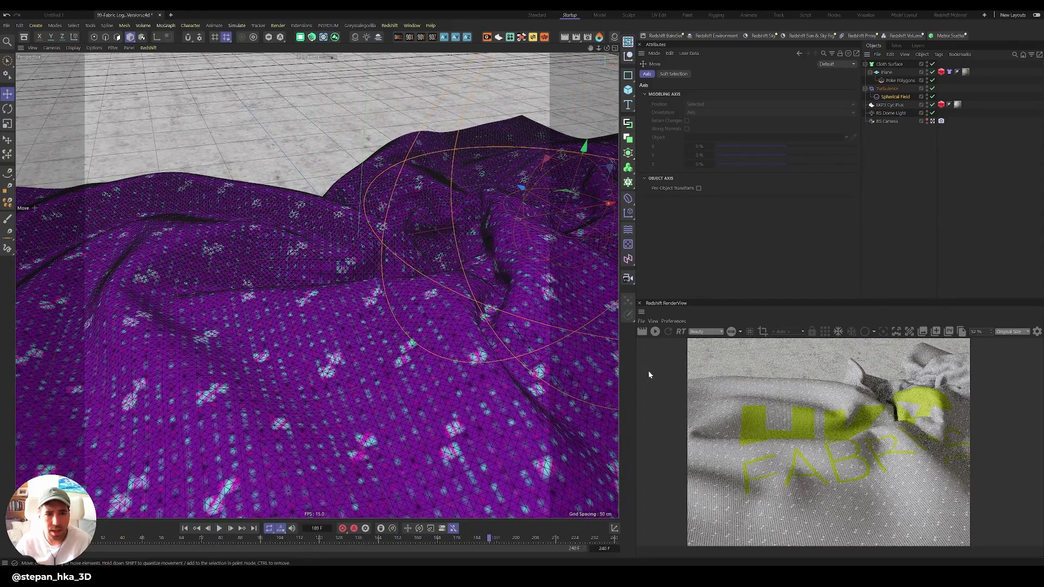
click(654, 332)
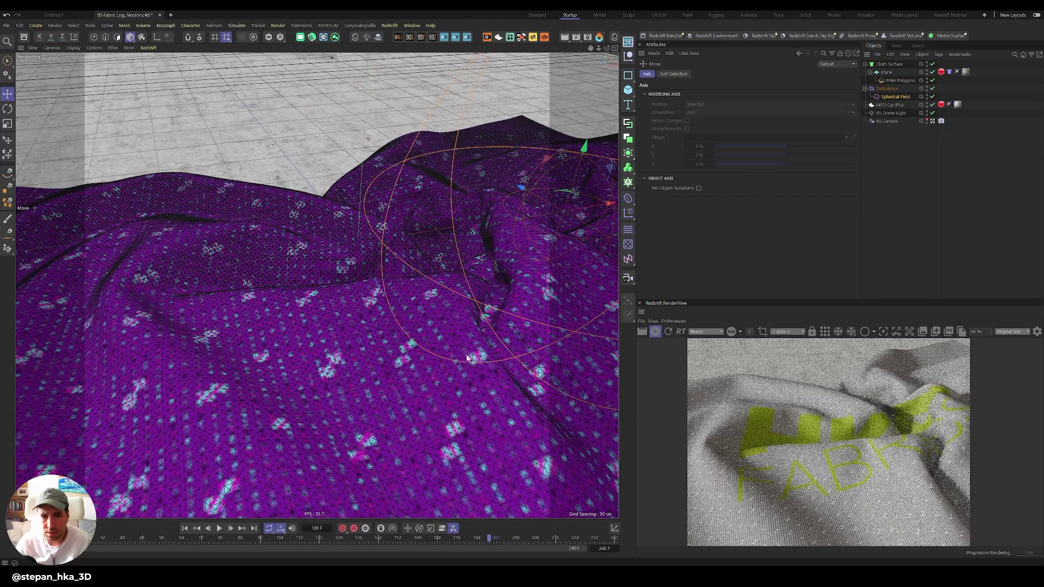
alt+drag(466, 357, 364, 312)
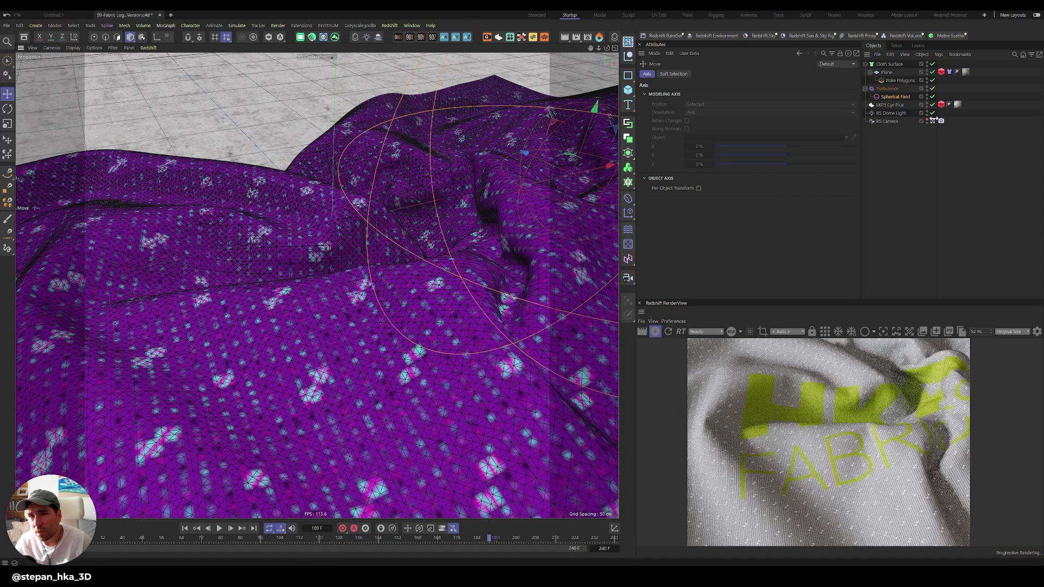
- Focus the RS Camera on the logo by picking the spot in the render, and set the CoC radius to 4.05
click(932, 120)
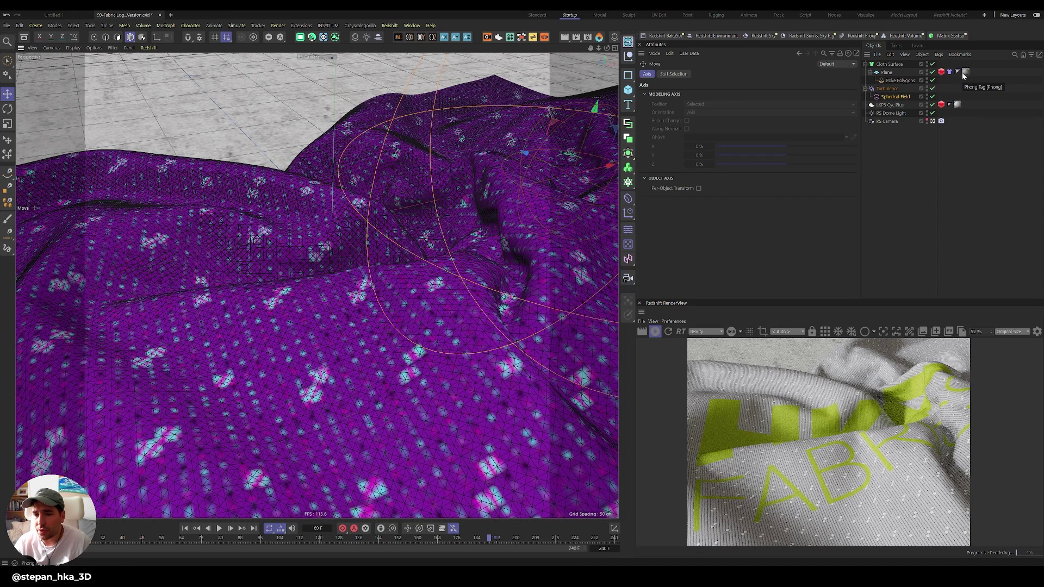
click(888, 121)
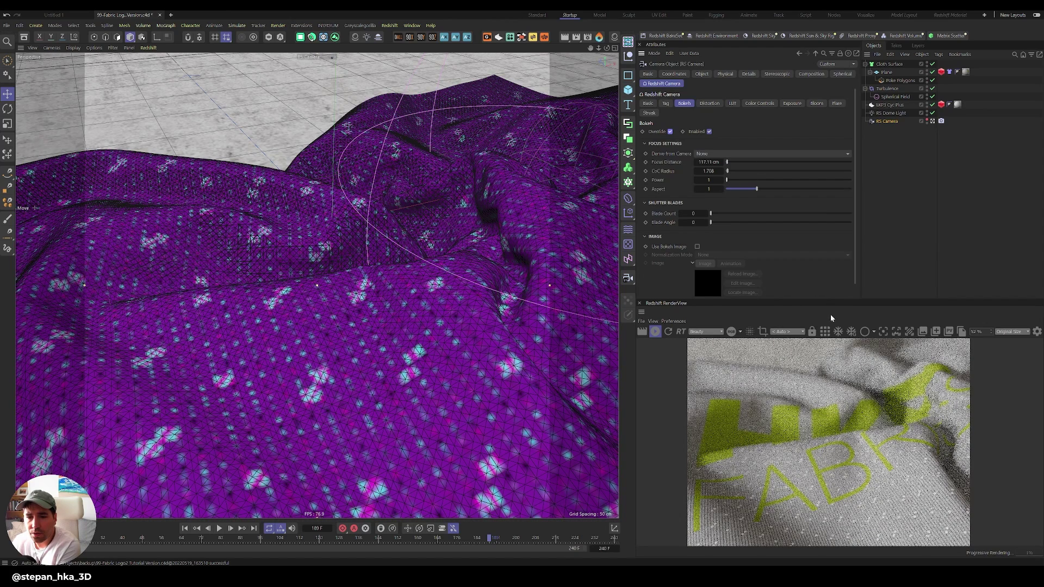
click(883, 331)
drag(727, 162, 731, 163)
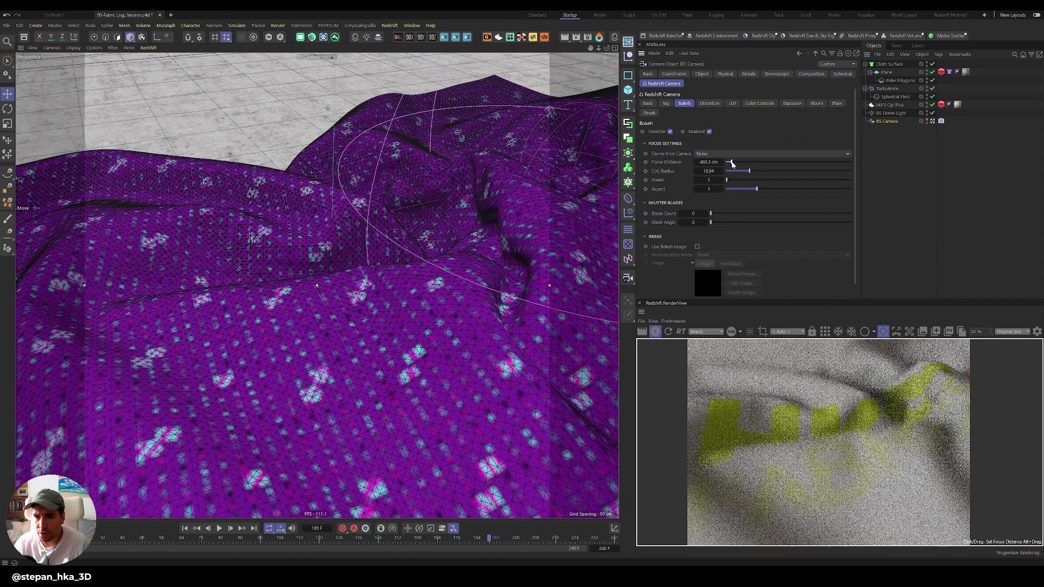
click(912, 433)
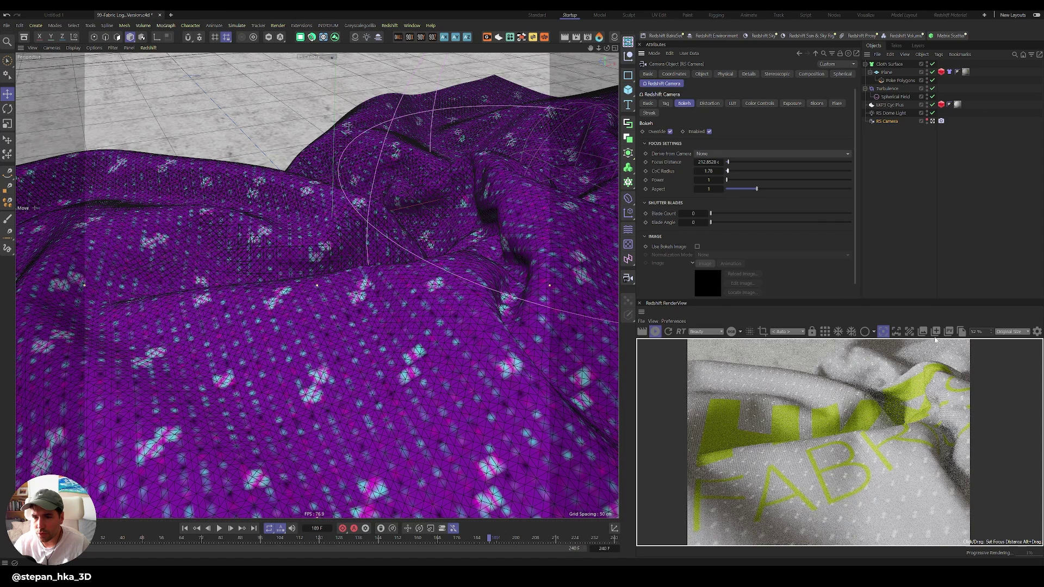
drag(728, 171, 730, 171)
- Enable the bokeh image on the RS Camera and add an HDRI Link Plus tag to supply it
scroll(337, 279, down, 3)
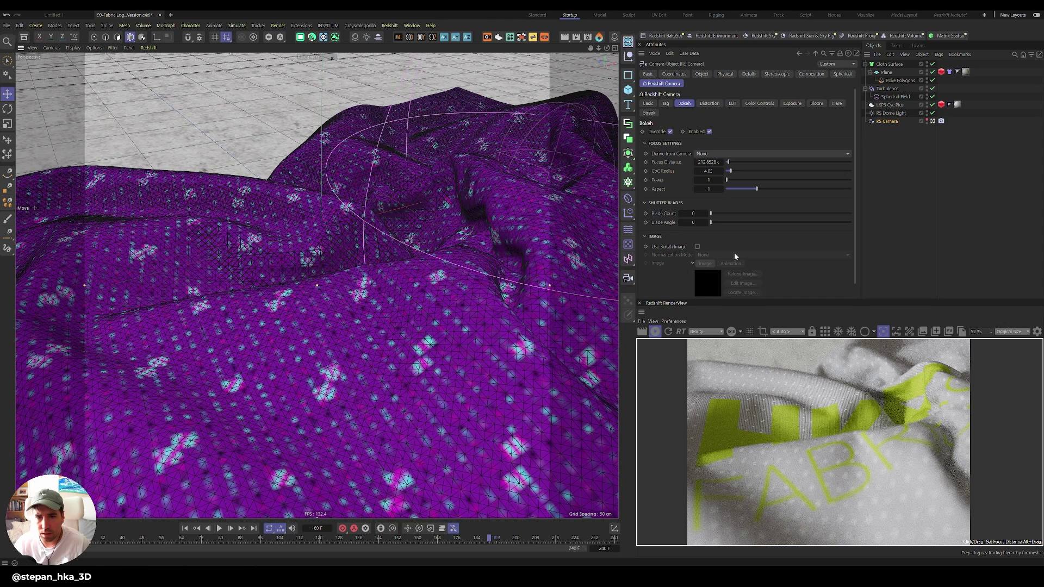
click(697, 246)
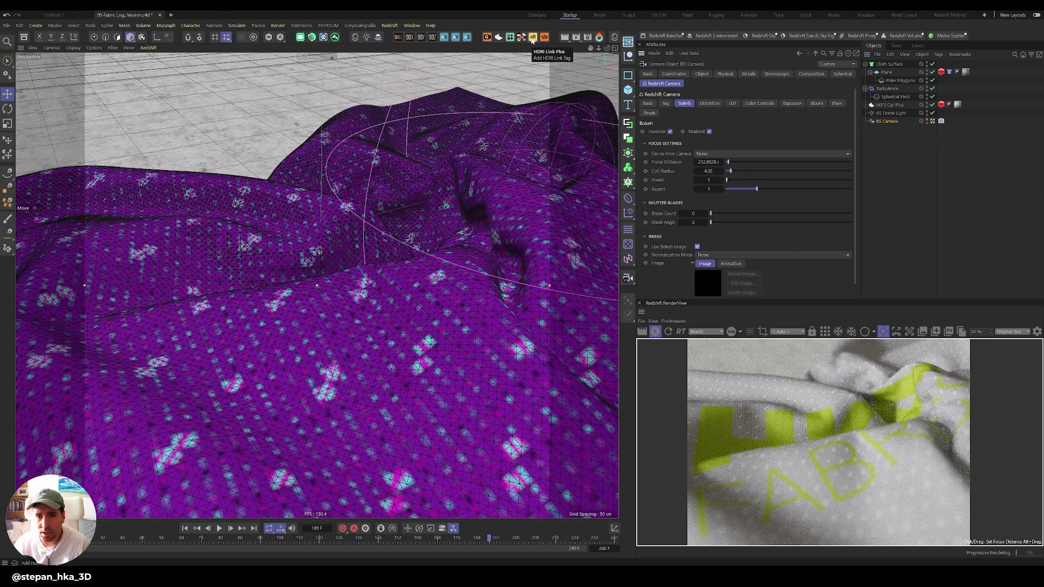
click(533, 38)
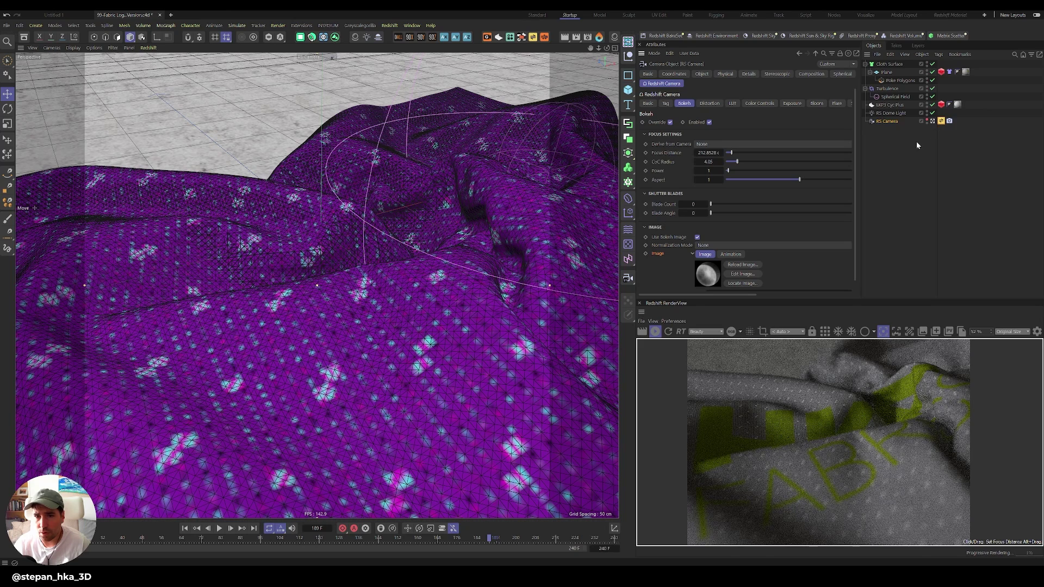
- Open the Plus Library from the HDRI Link tag and choose the Circle Fresnel 01 CA3 bokeh image
click(669, 97)
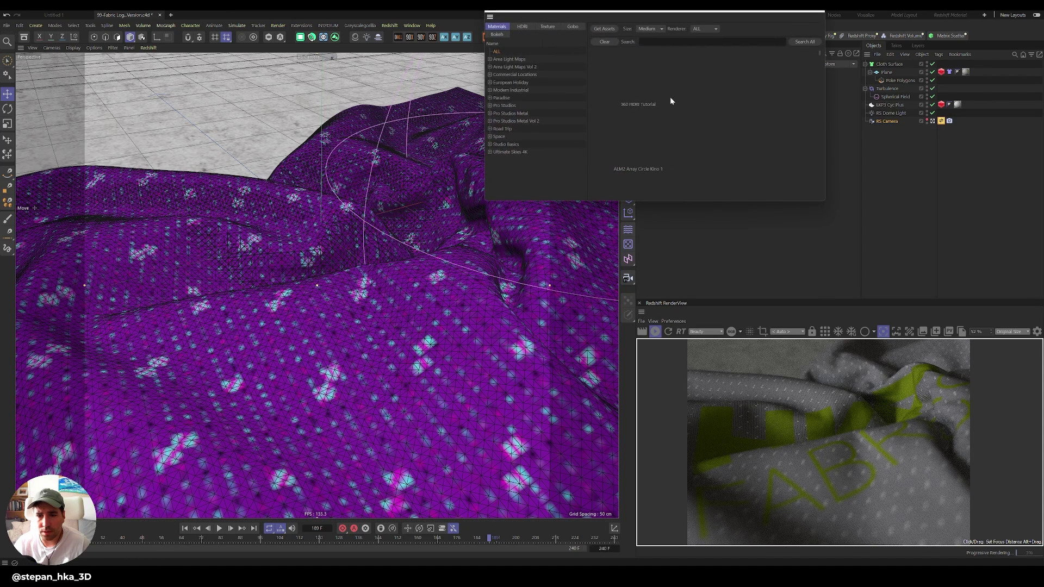
click(501, 36)
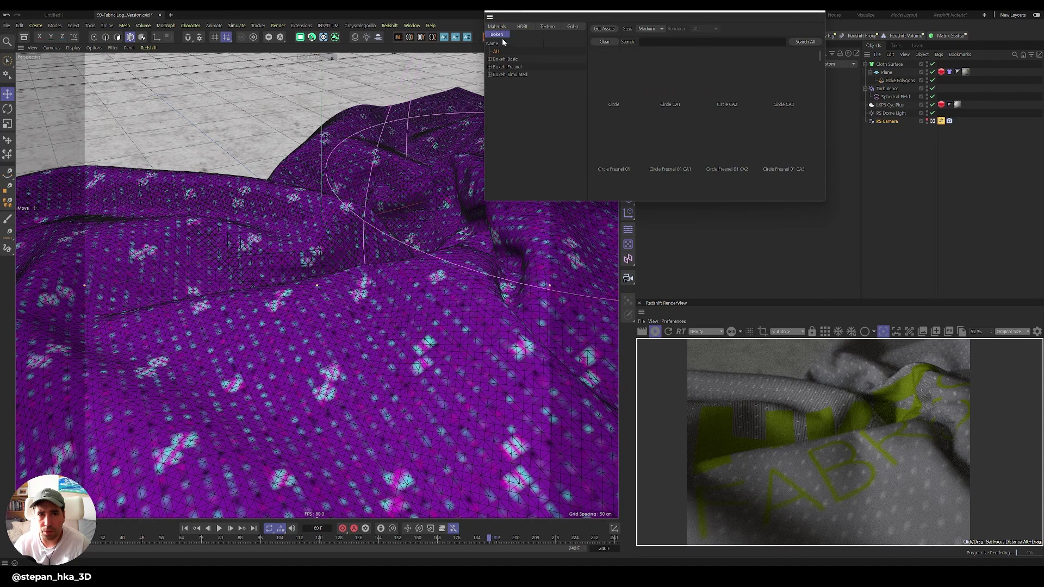
double_click(731, 145)
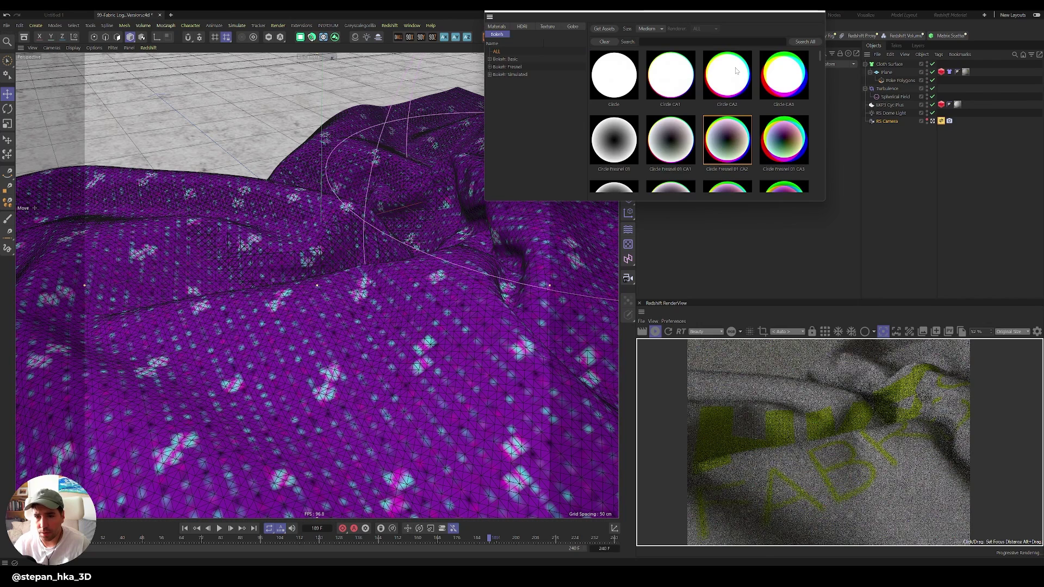
drag(745, 10, 514, 53)
click(549, 194)
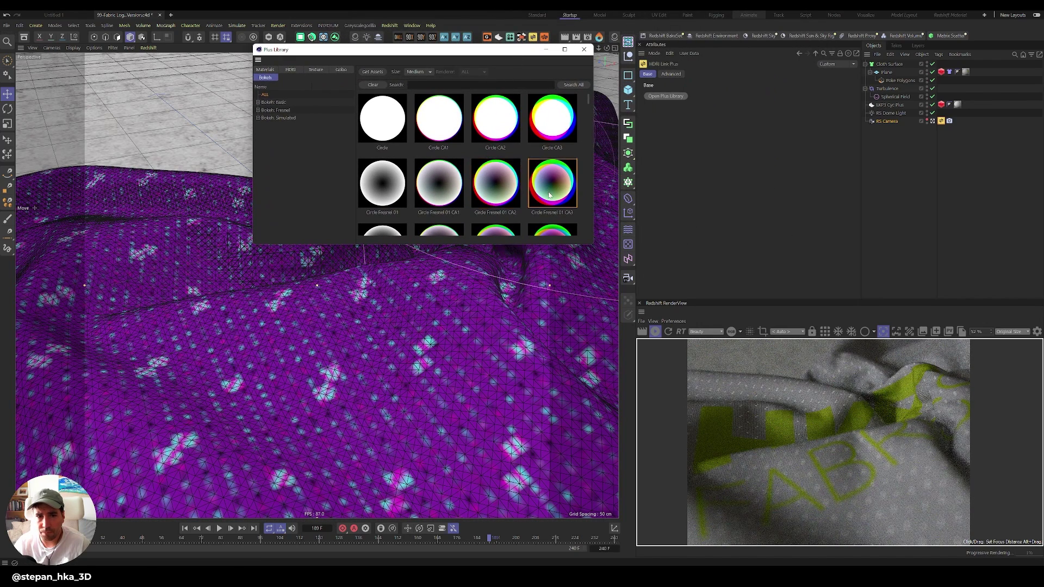
- Raise the RS Dome Light's intensity to about 4 to brighten the scene
click(890, 113)
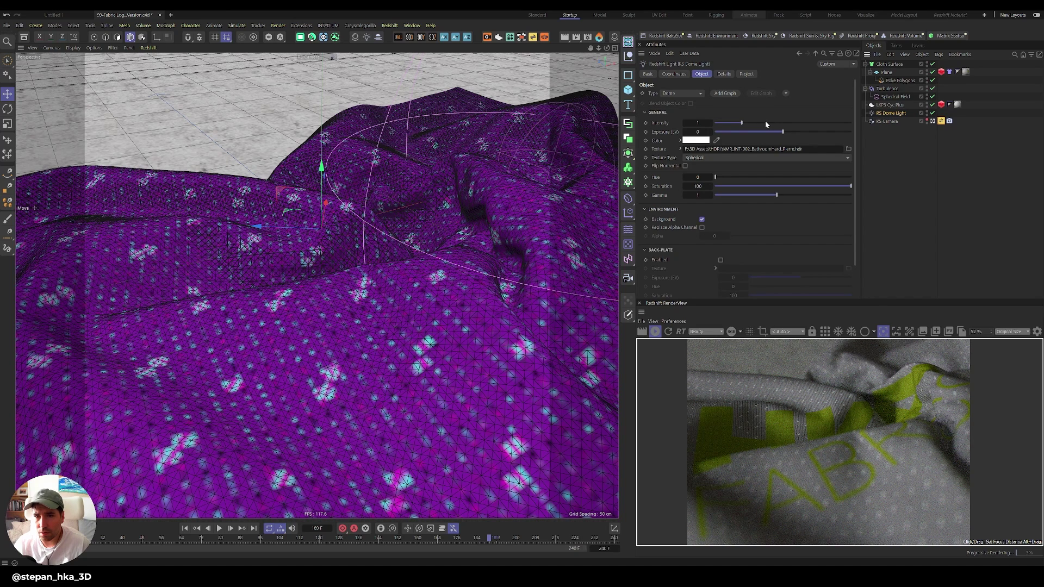
click(769, 121)
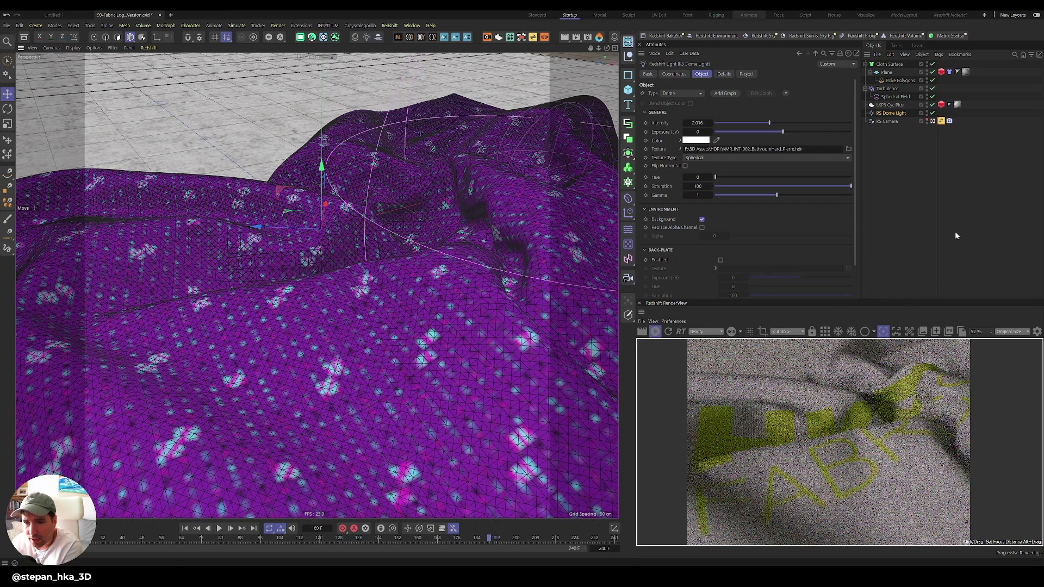
drag(768, 123, 824, 122)
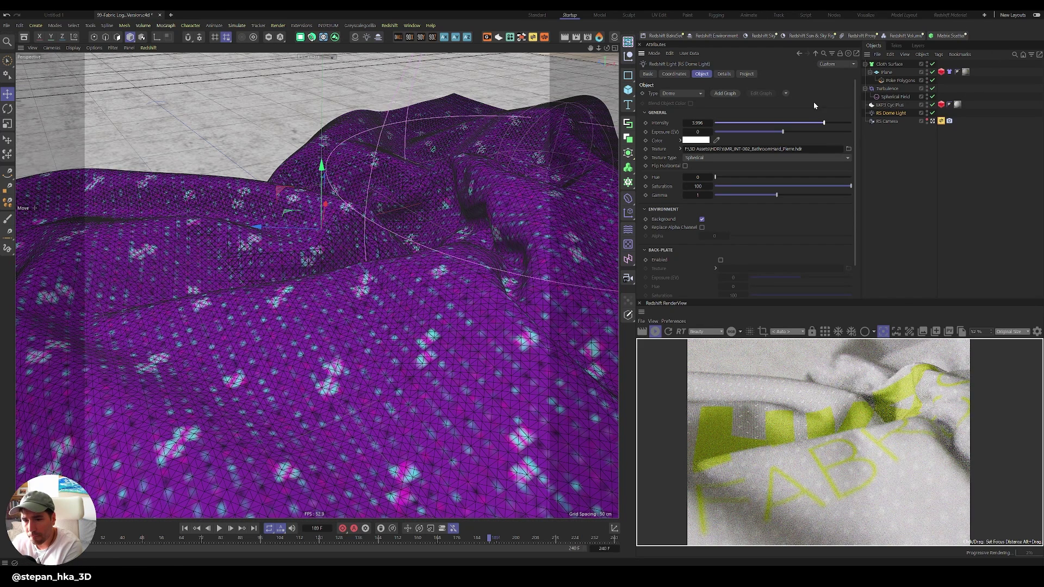